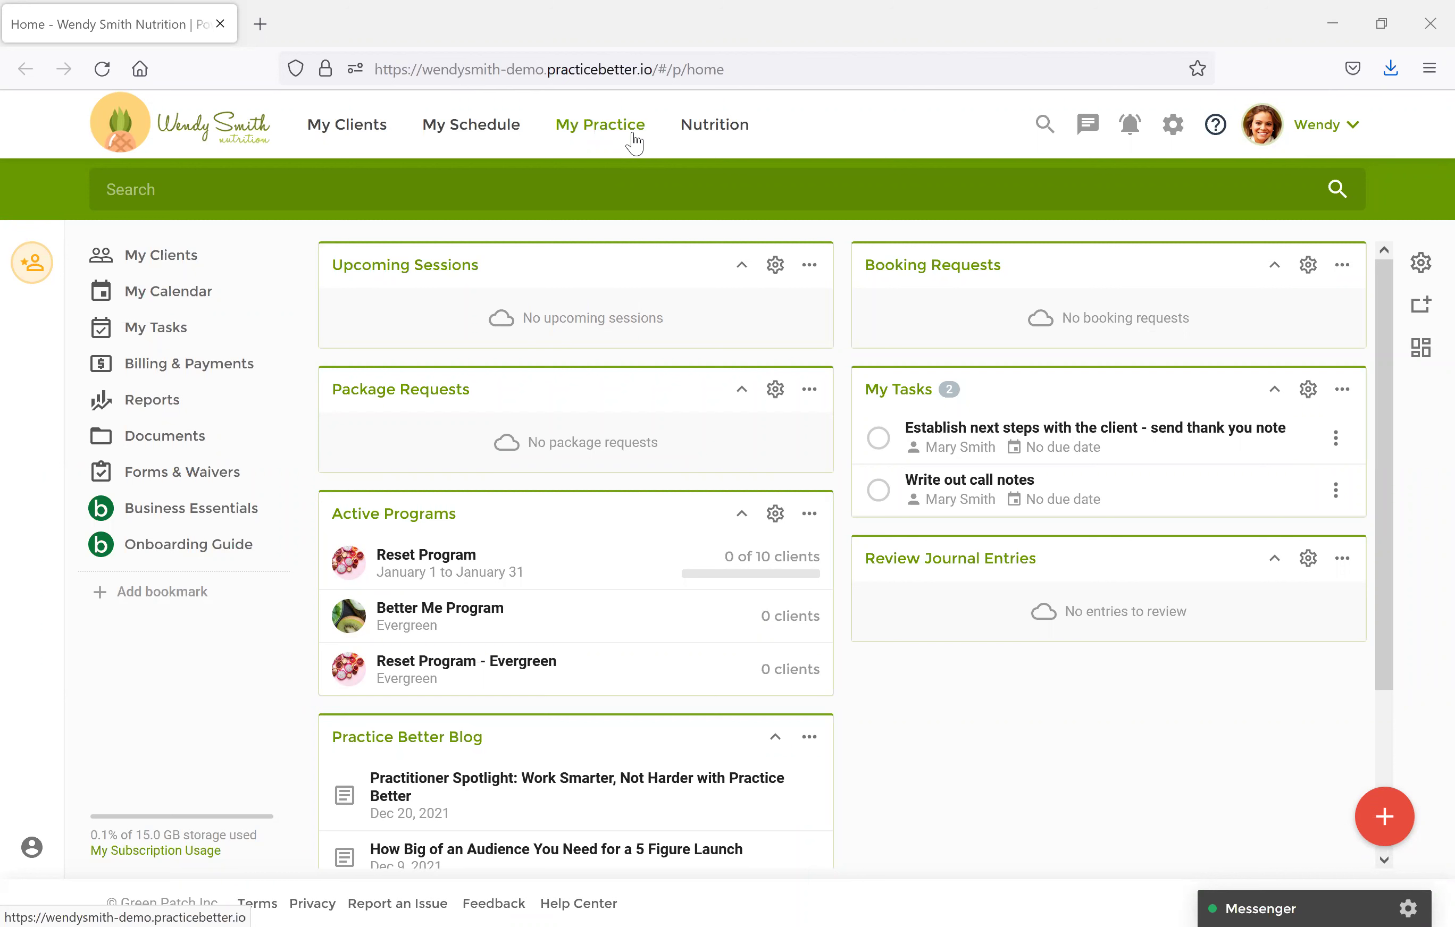
# Go to the practice's services list and start creating a new one-on-one service.
pyautogui.click(620, 140)
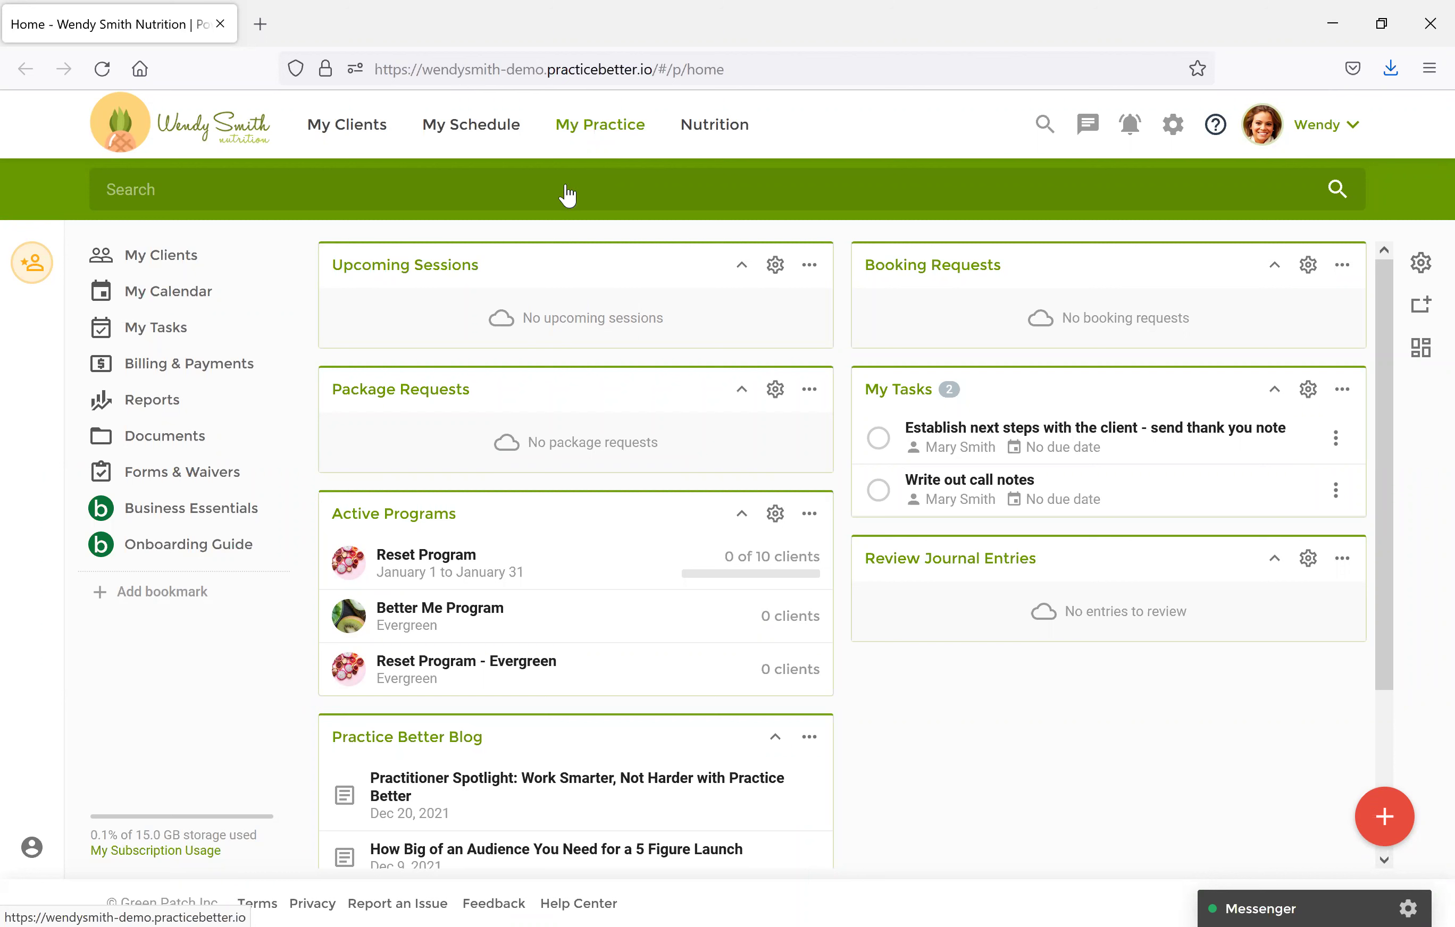
pyautogui.click(561, 217)
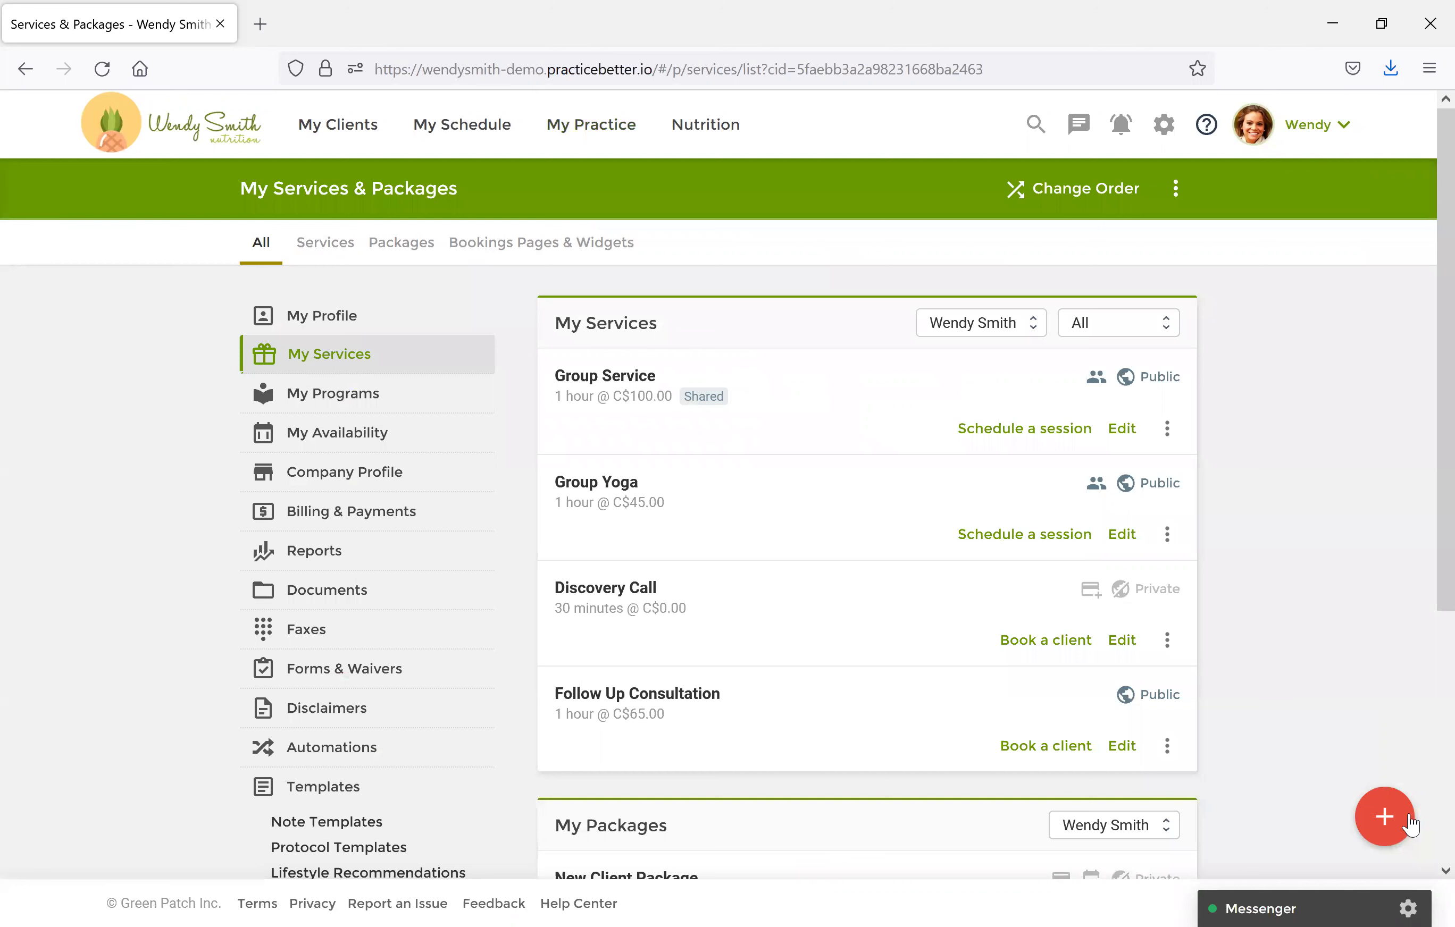
pyautogui.click(1408, 826)
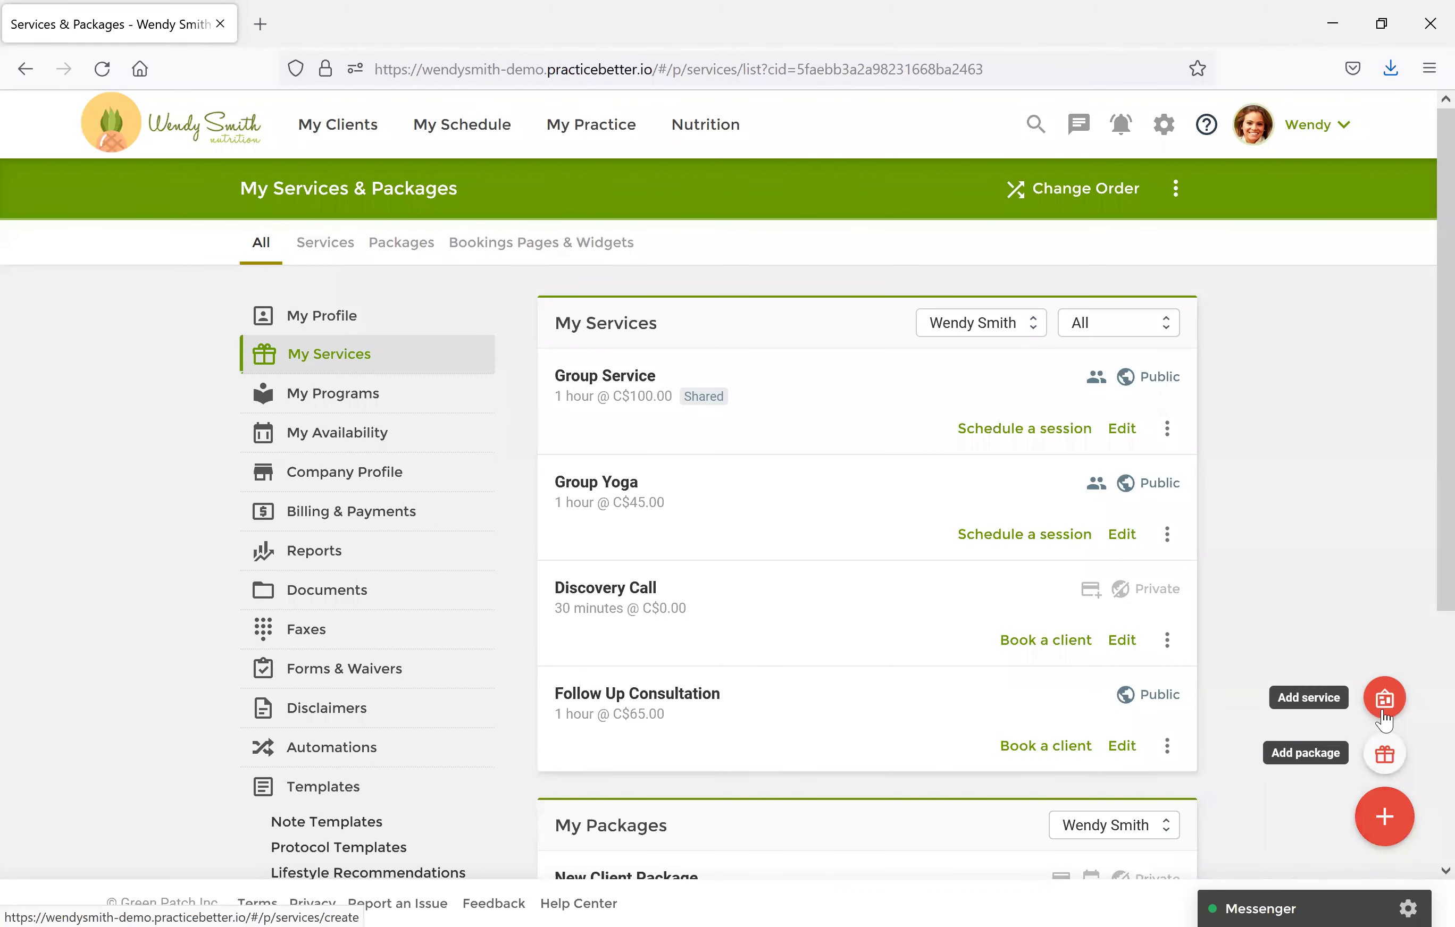
pyautogui.click(1385, 700)
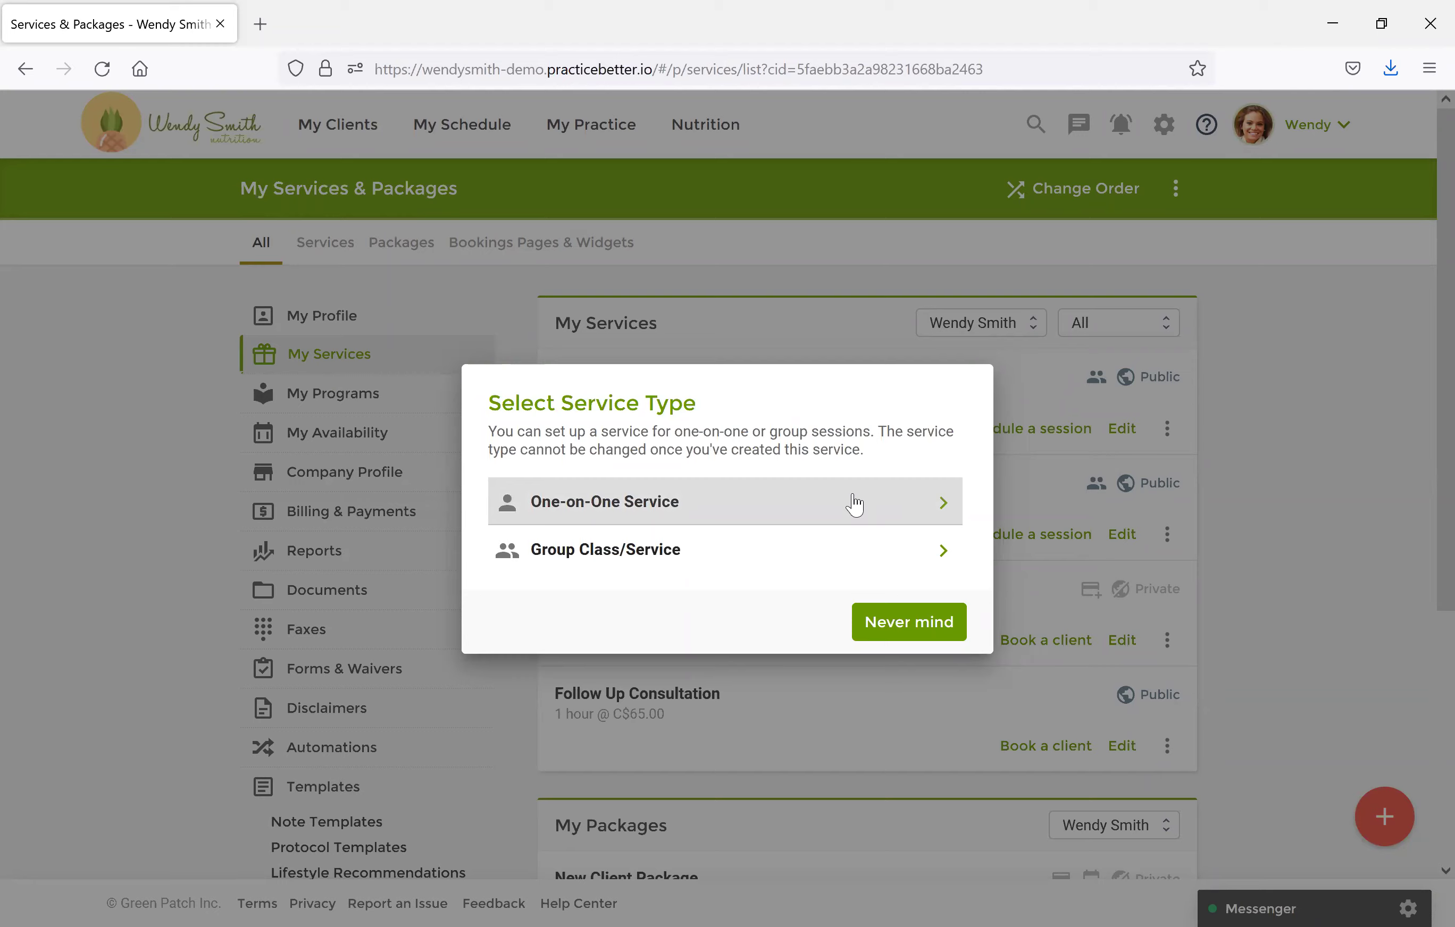
pyautogui.click(854, 504)
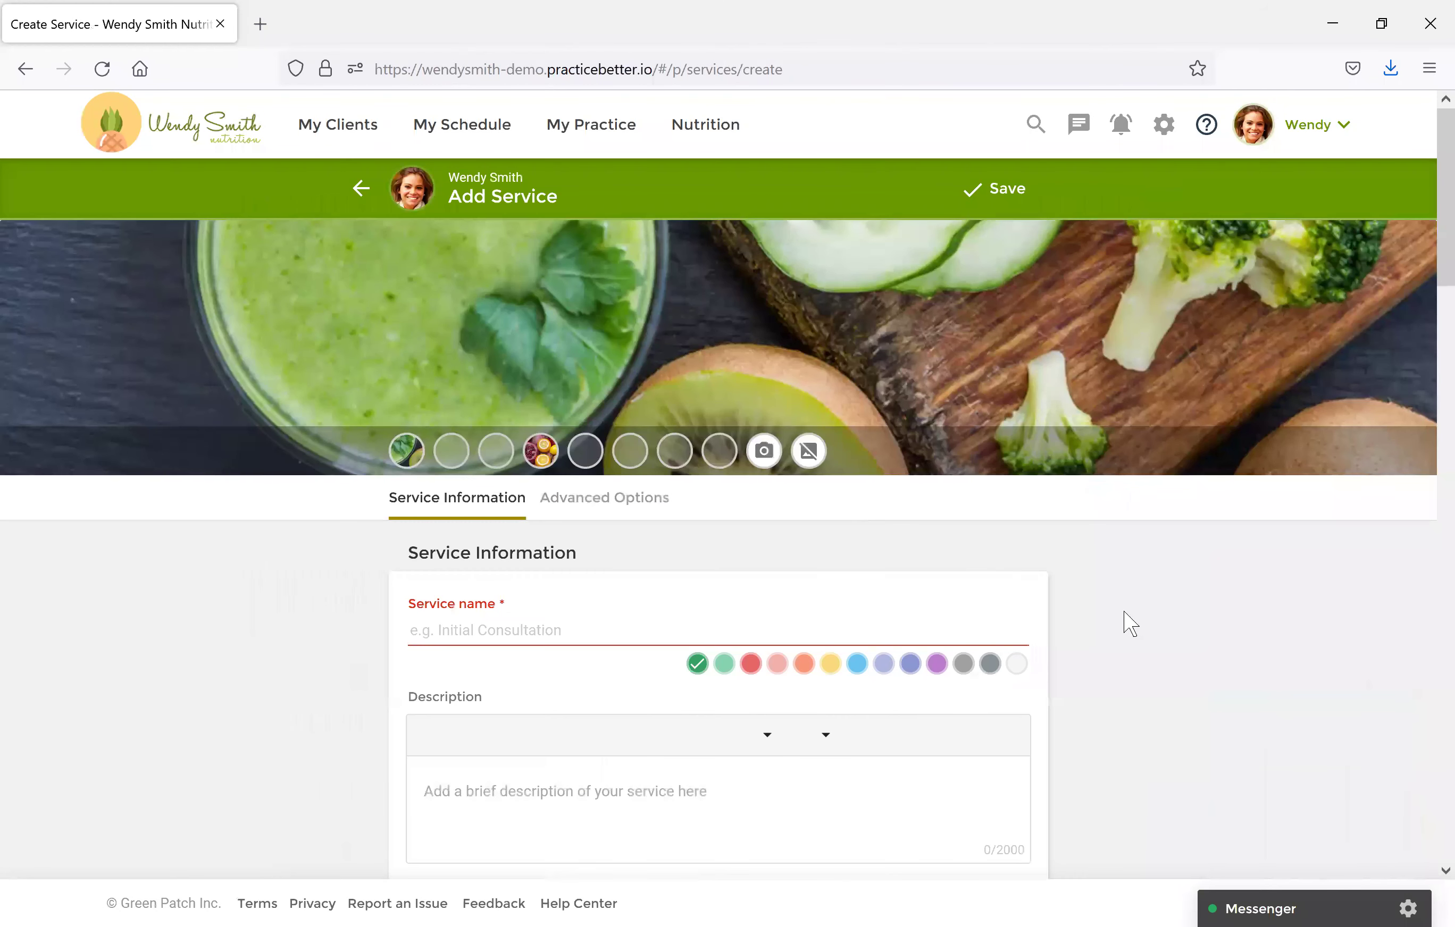
# Name the service Initial Consultation and set its duration to 30 minutes.
pyautogui.rightClick(1136, 613)
pyautogui.click(1097, 618)
pyautogui.scroll(-3, 1096, 629)
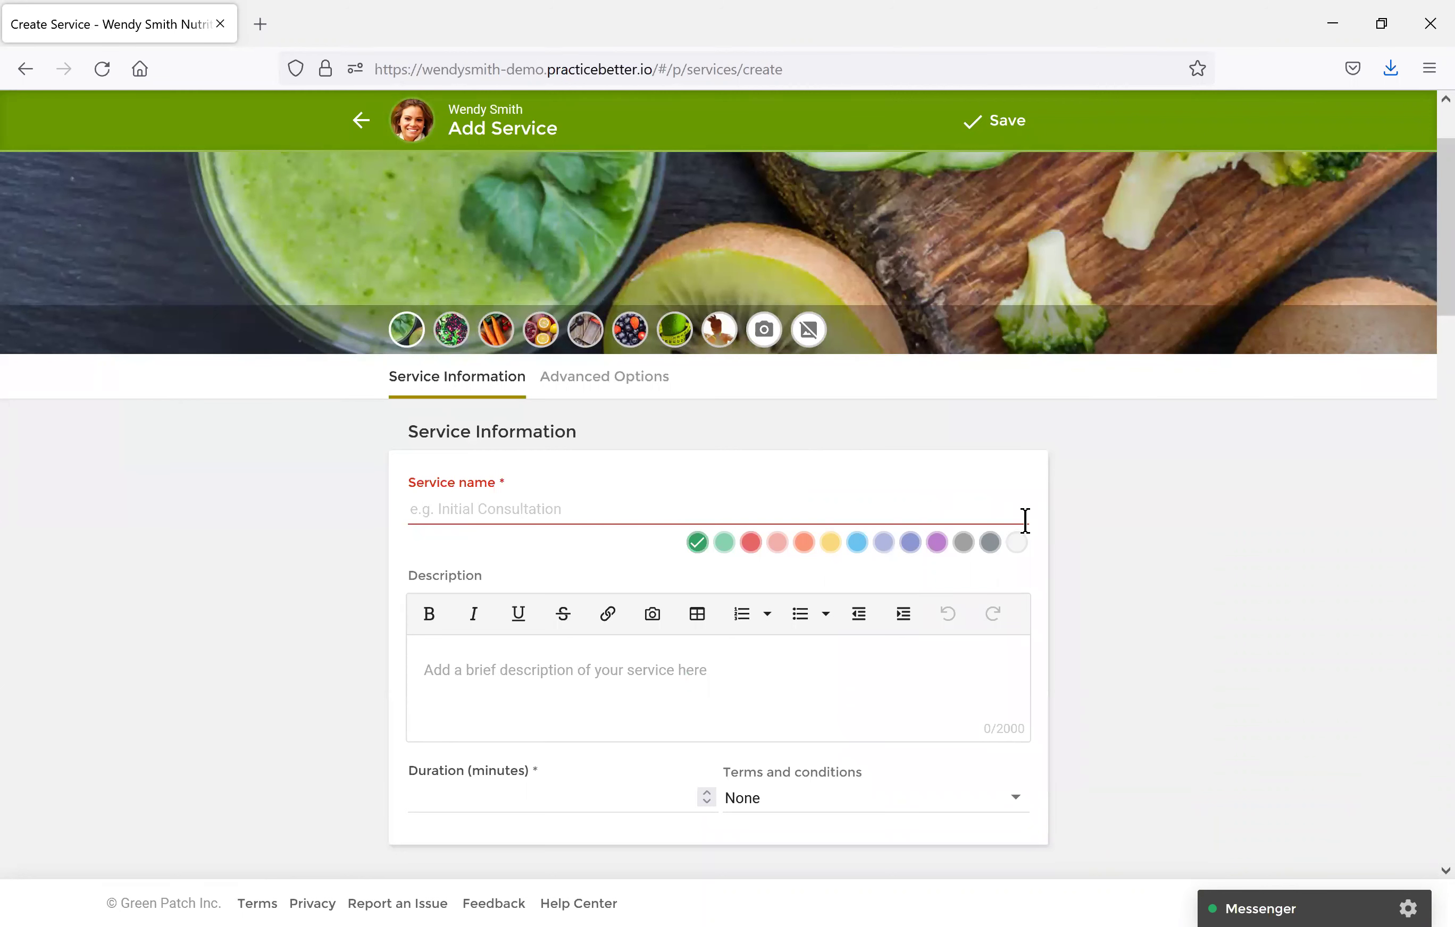
pyautogui.click(904, 506)
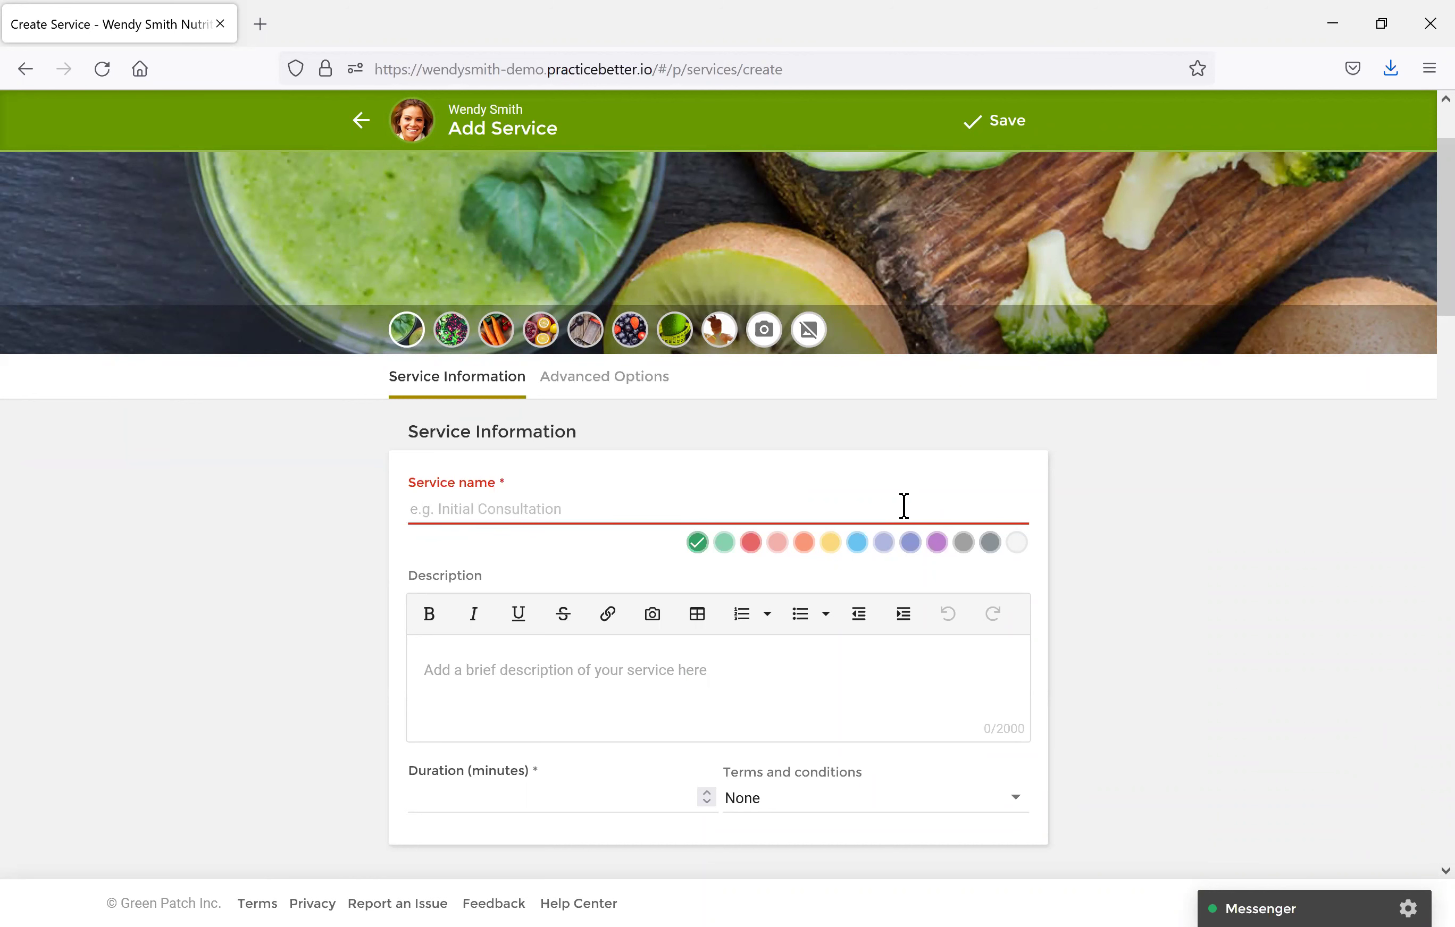
pyautogui.write('Ini')
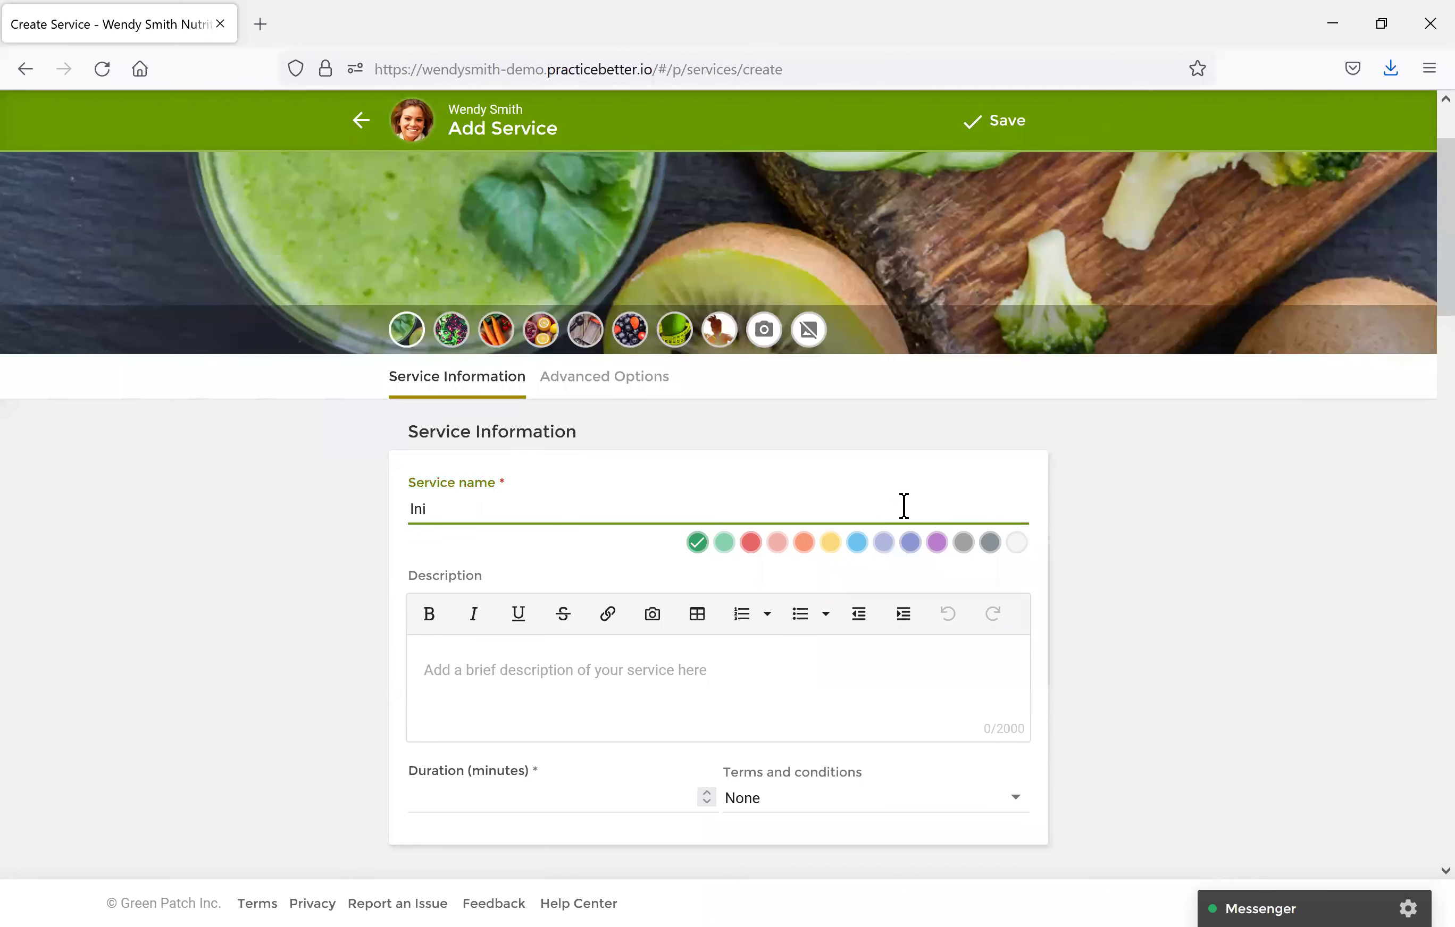
pyautogui.write('tial Consultation')
pyautogui.click(461, 804)
pyautogui.write('30')
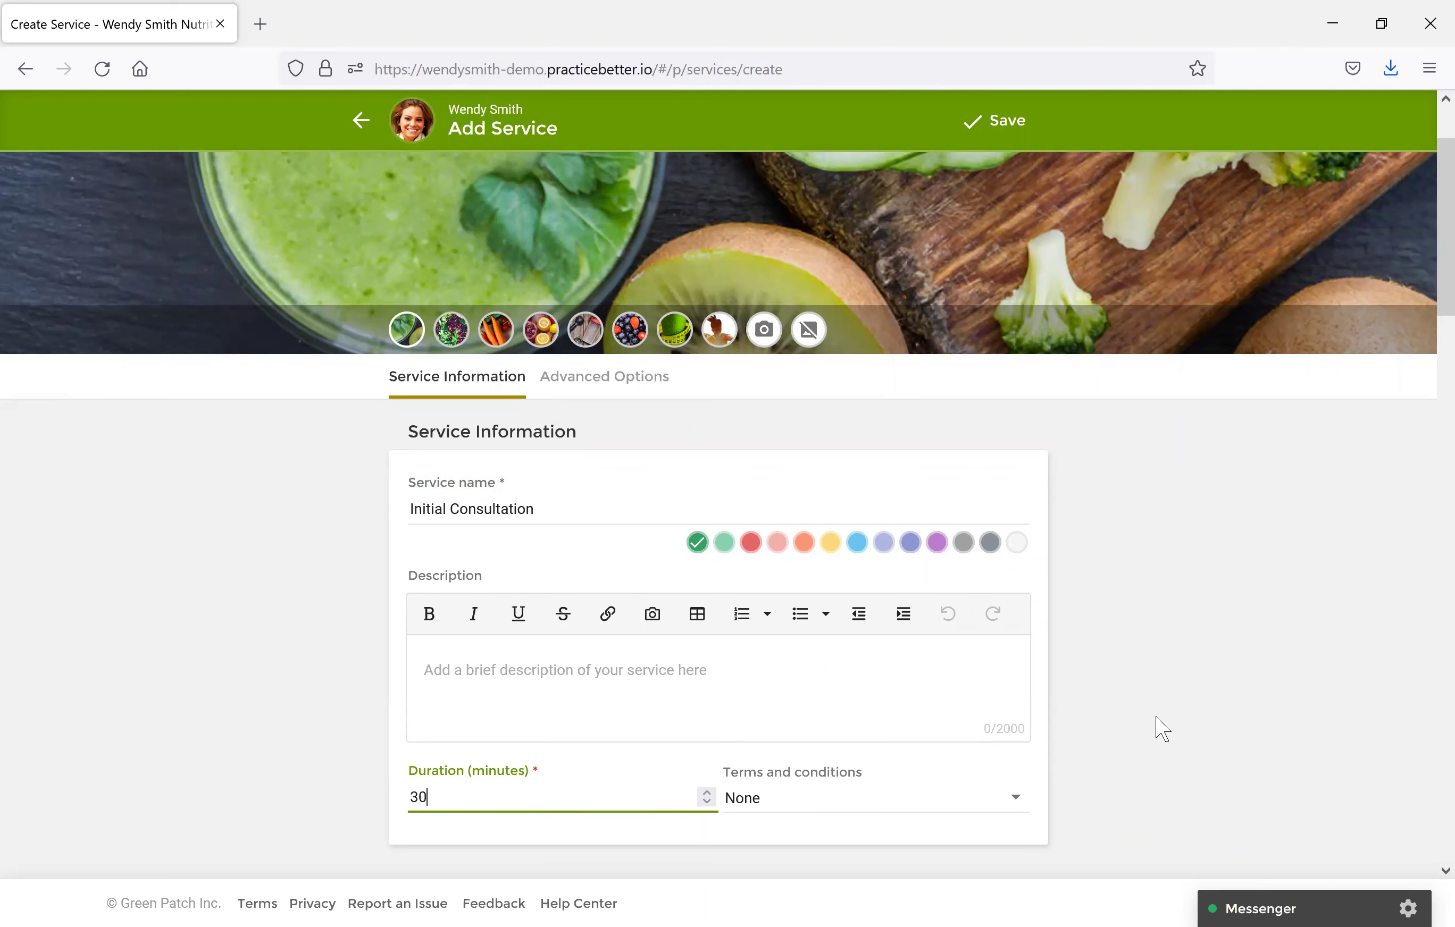
# Set fixed fee pricing with a fee of 100, displaying the fee on the Public Bookings Page with no payment required.
pyautogui.scroll(-5, 1165, 739)
pyautogui.scroll(-2, 1161, 729)
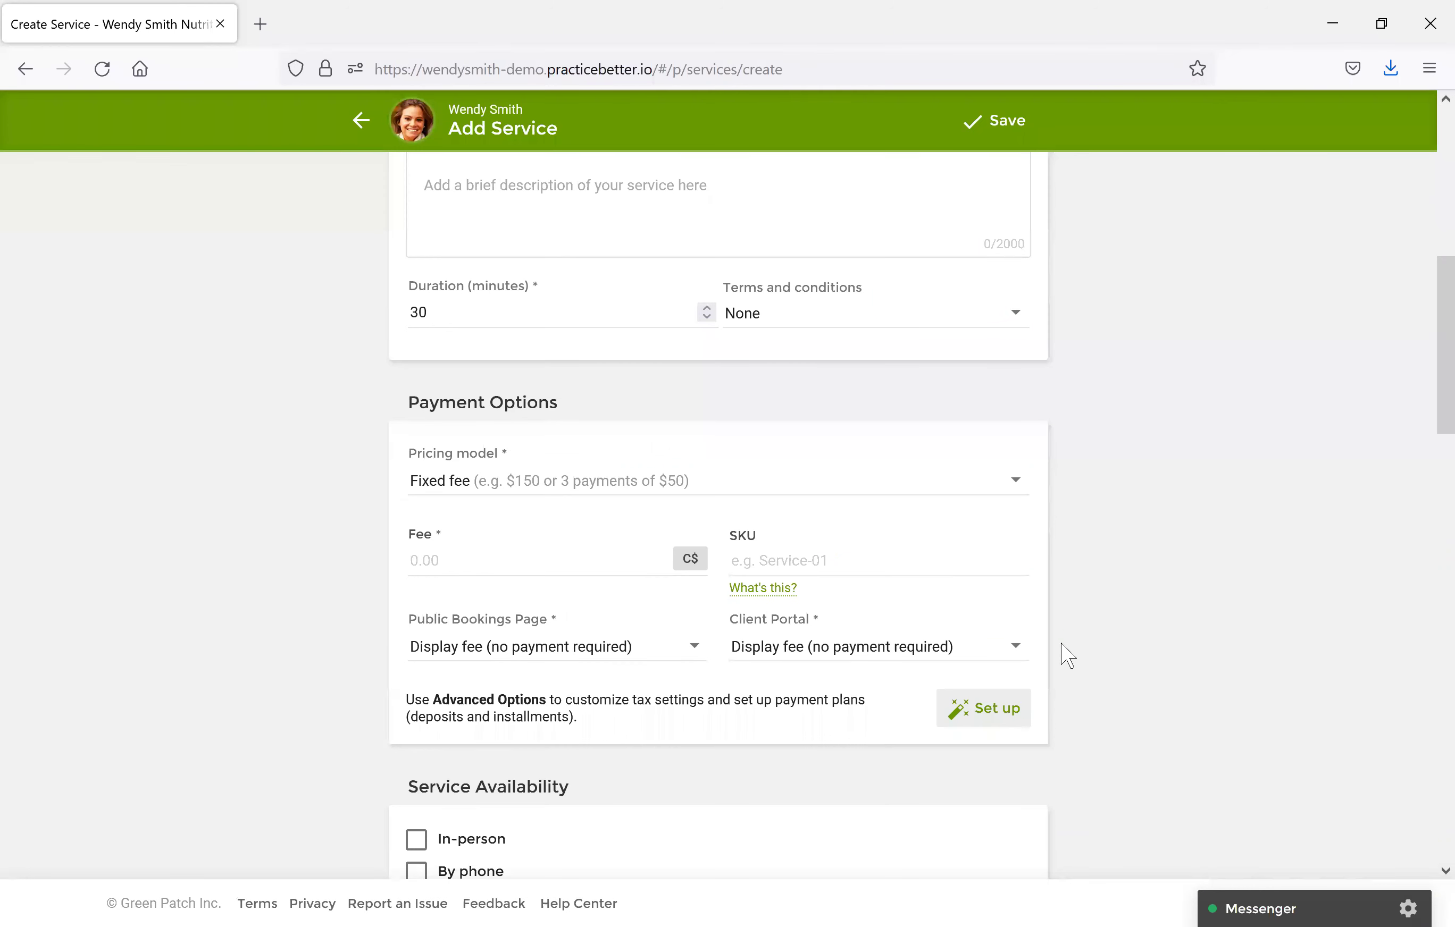
pyautogui.click(833, 495)
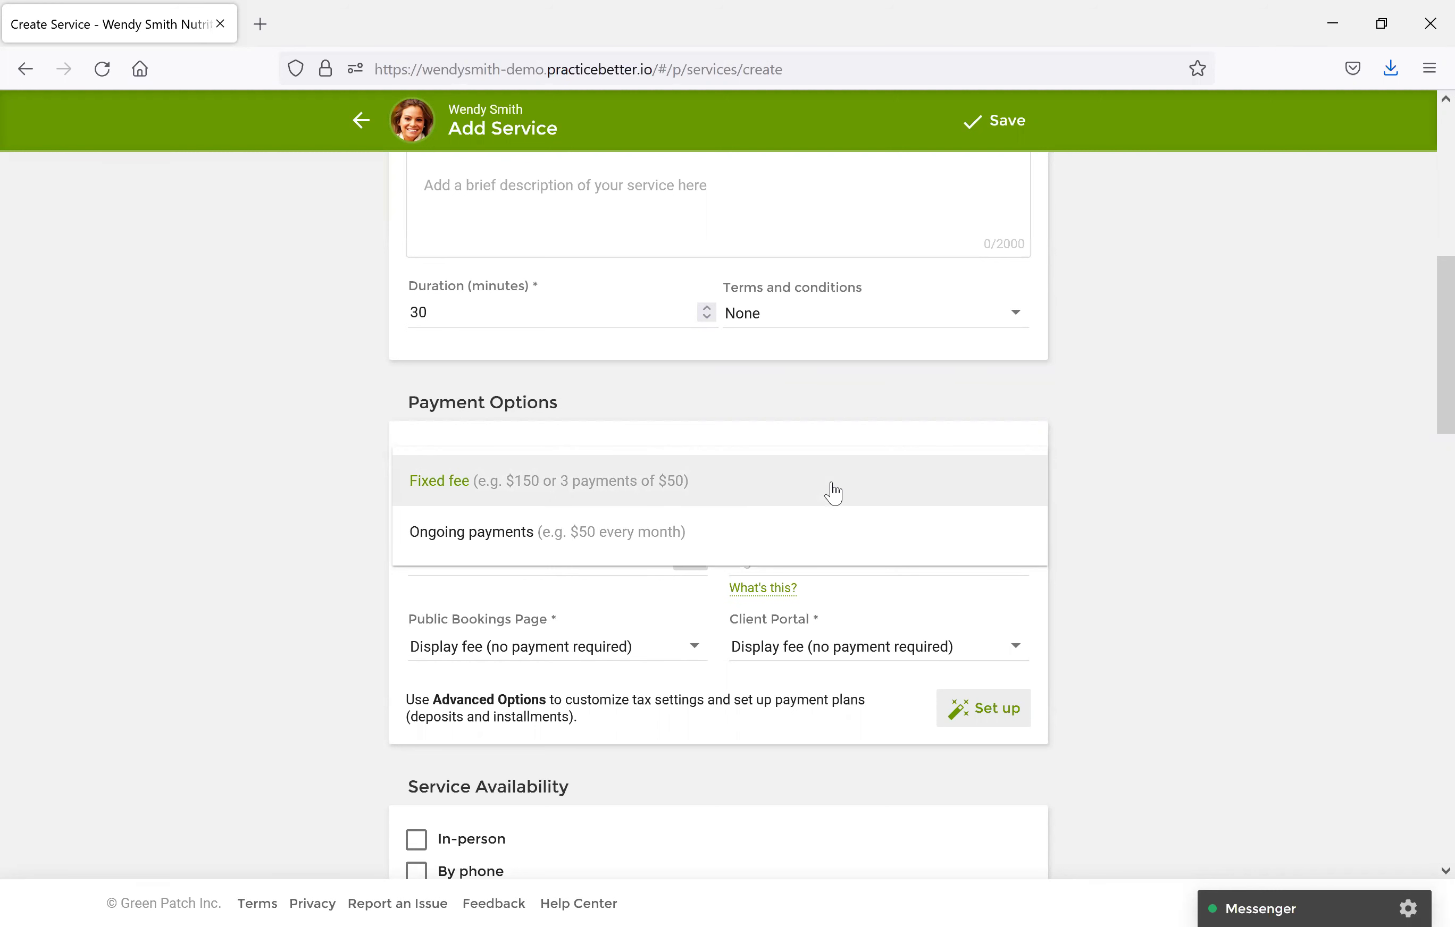
pyautogui.click(874, 500)
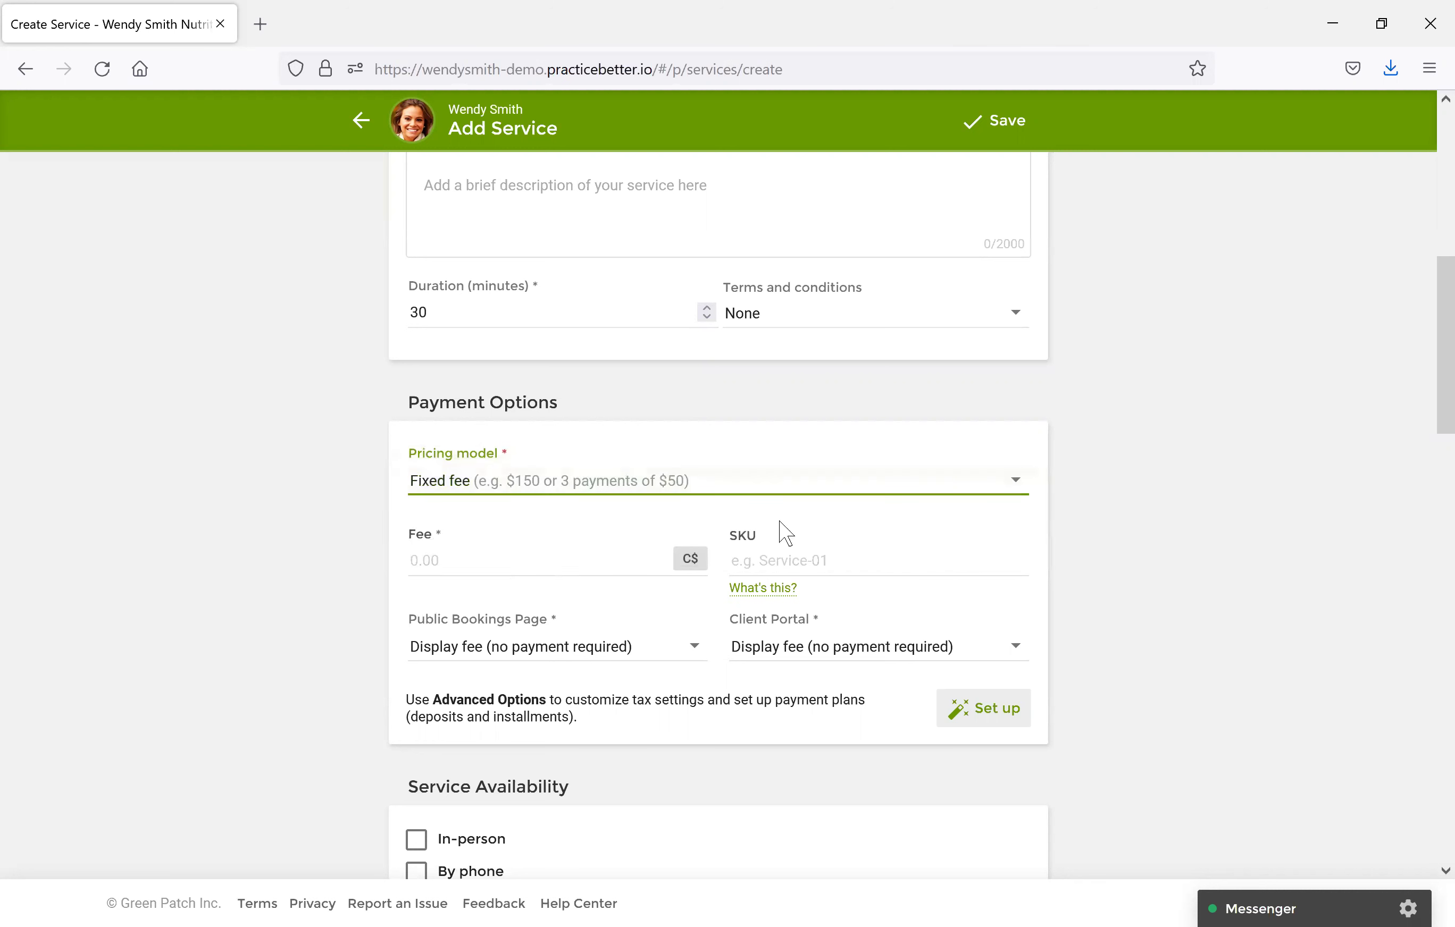
pyautogui.click(505, 564)
pyautogui.write('100')
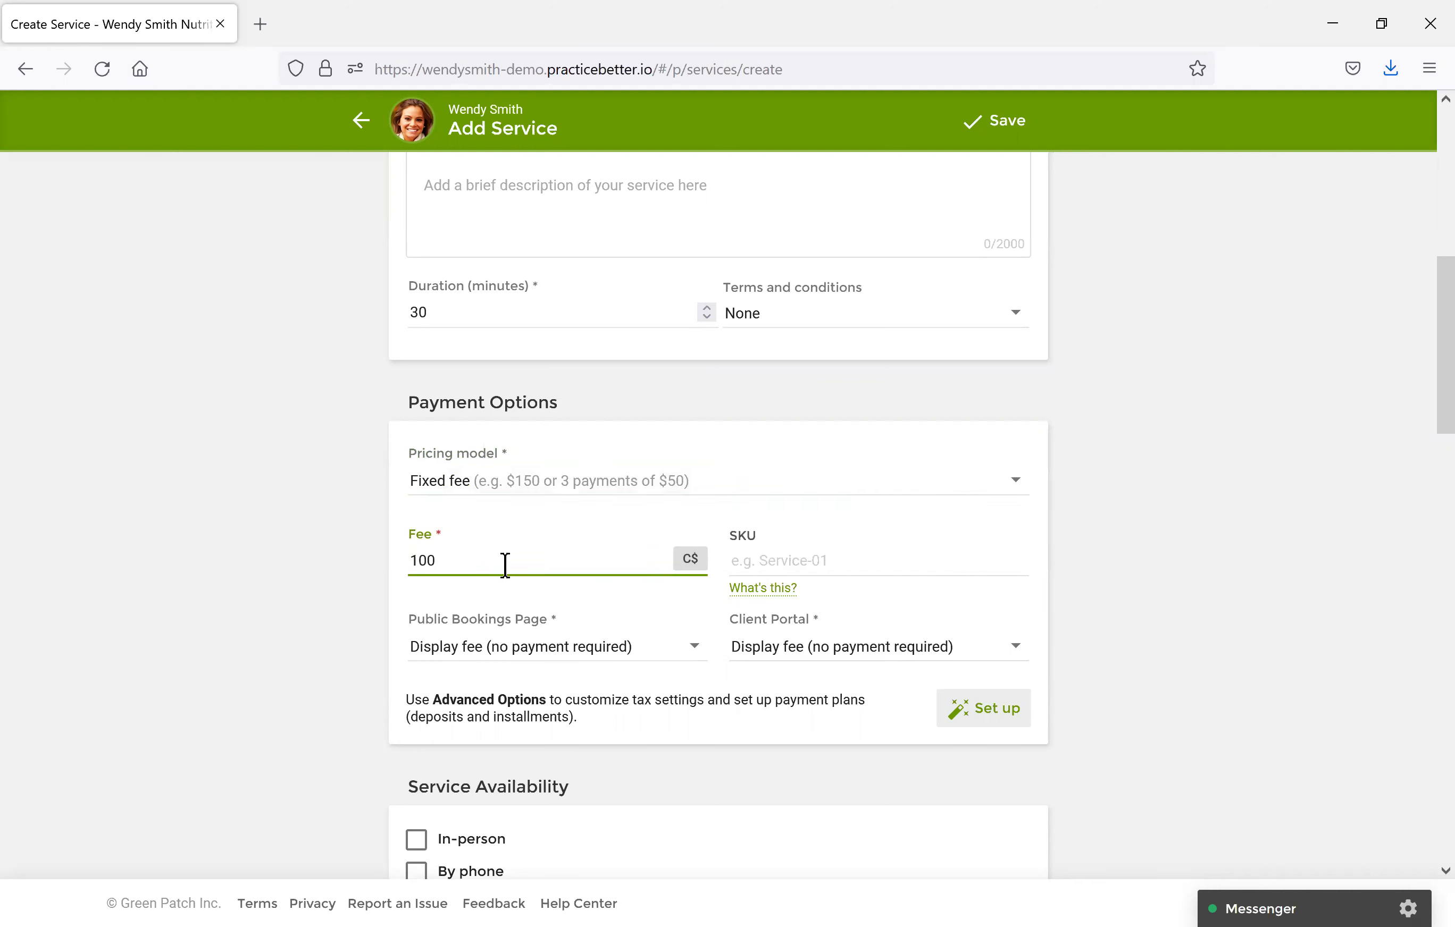
pyautogui.click(505, 663)
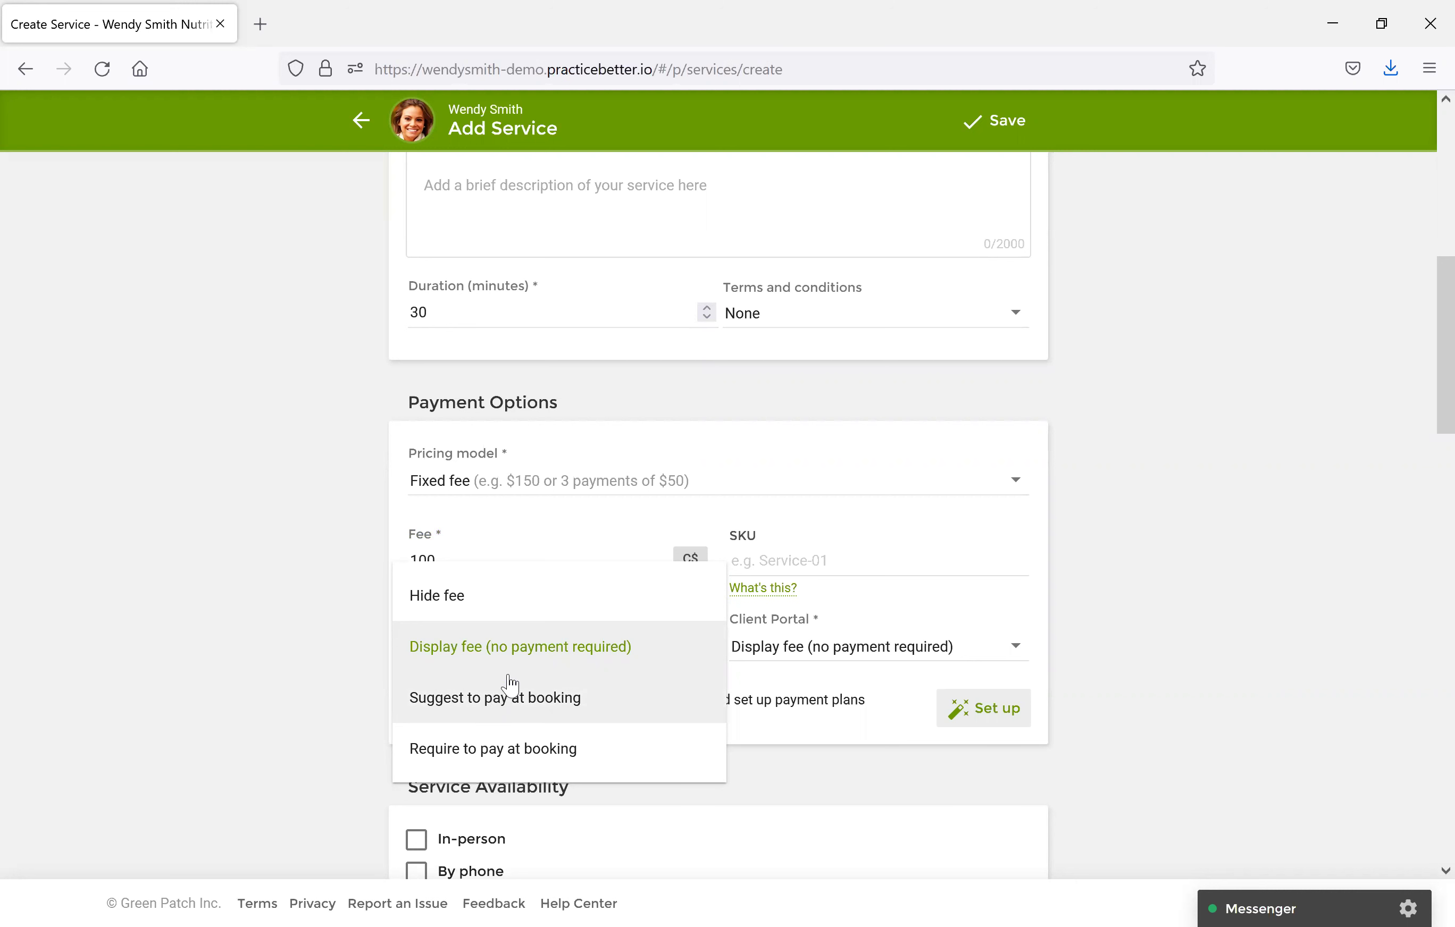
pyautogui.click(527, 658)
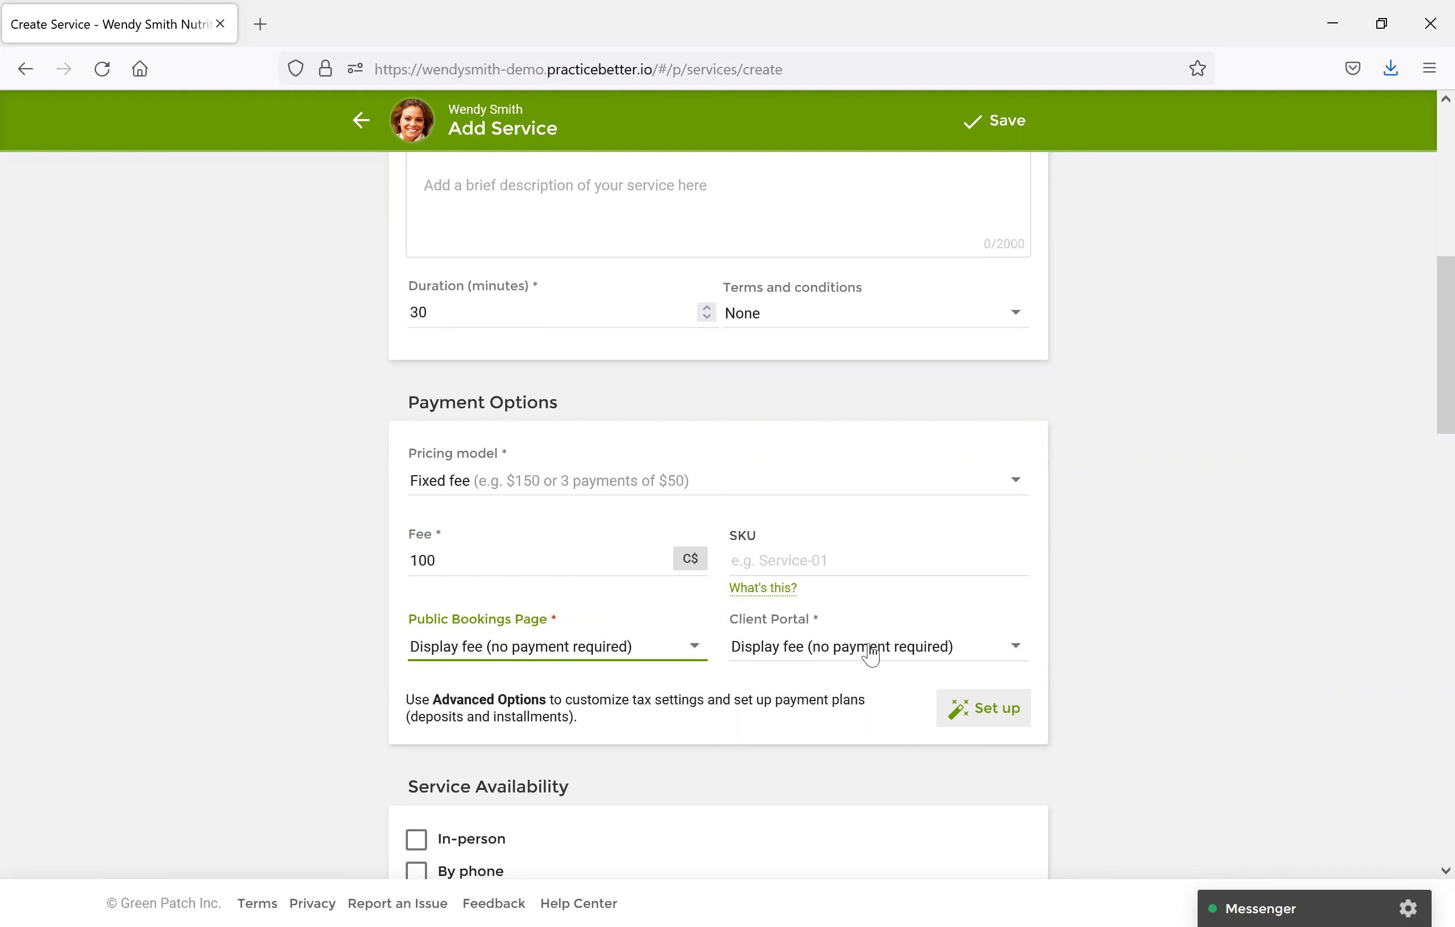
pyautogui.rightClick(1090, 625)
pyautogui.click(1108, 571)
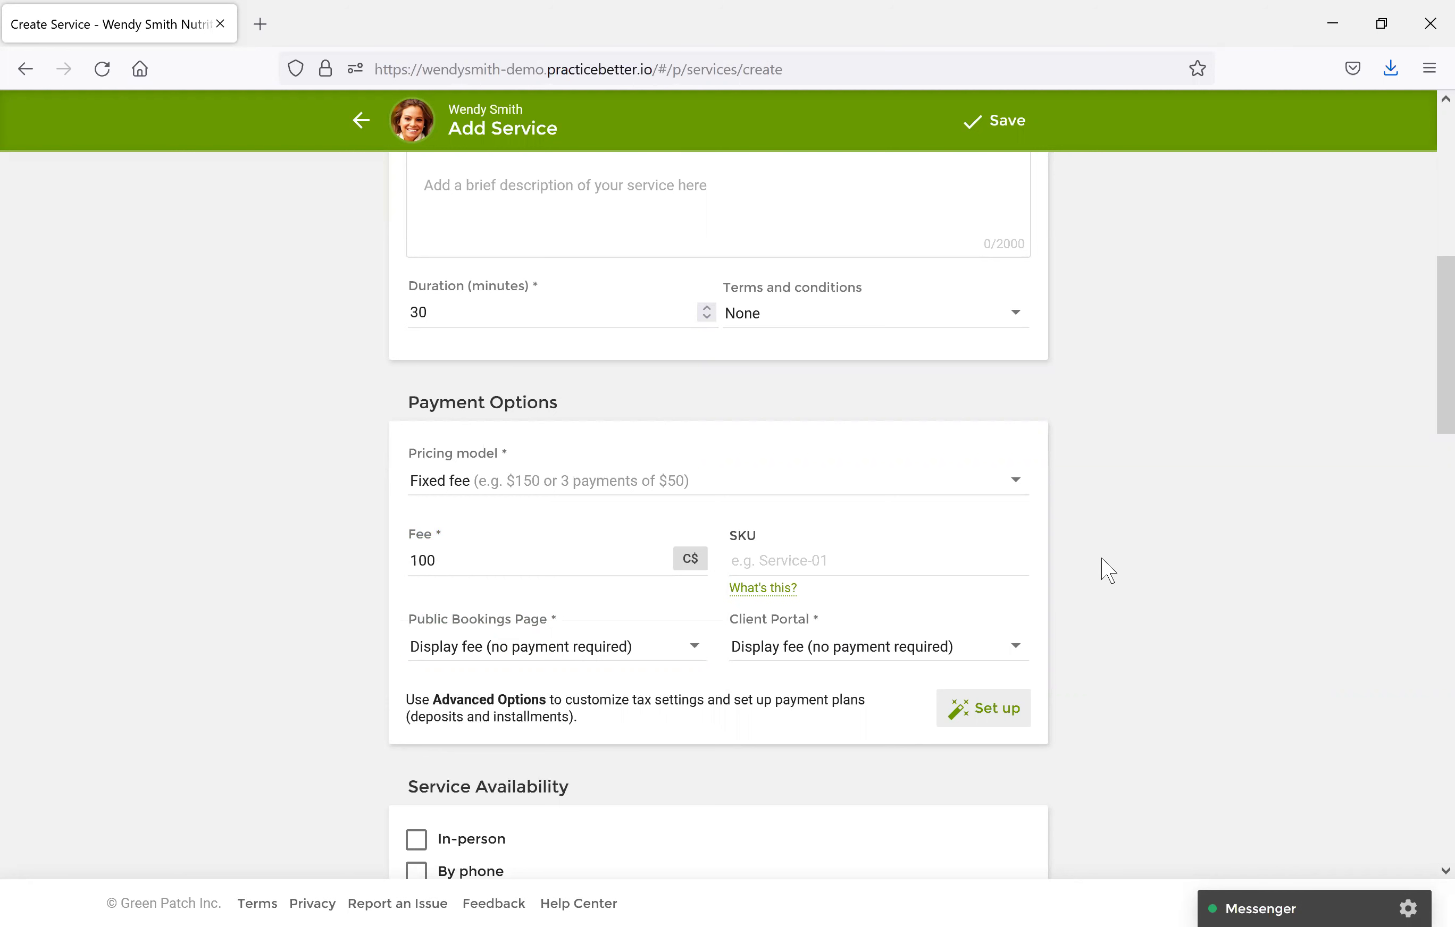
# Make the service available by online/video chat and save it, closing the suggested follow-up actions.
pyautogui.scroll(-5, 1108, 571)
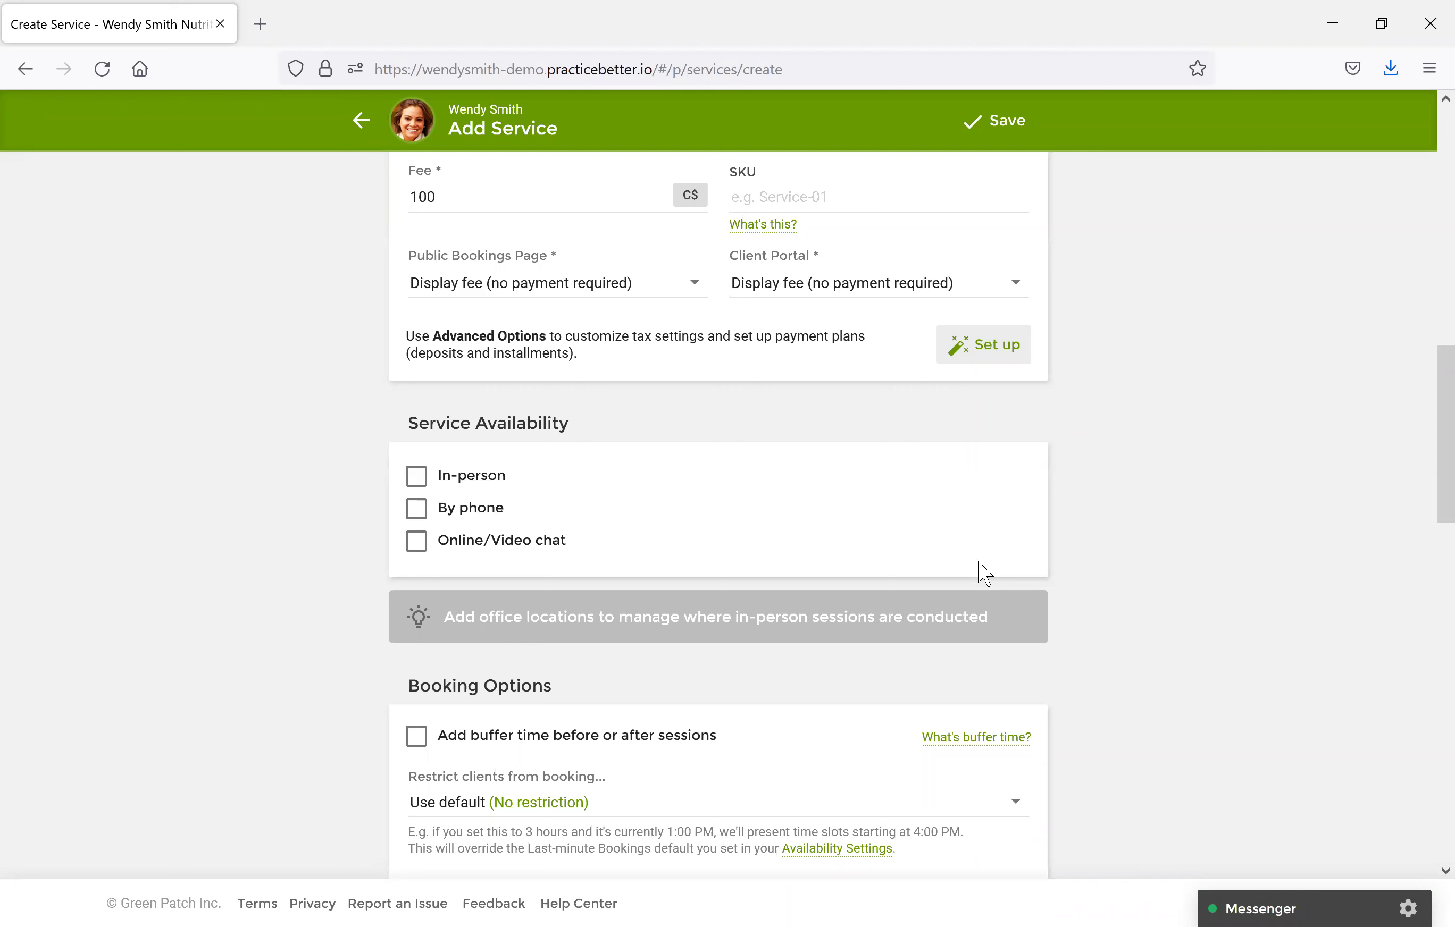
pyautogui.click(435, 549)
pyautogui.scroll(-8, 581, 547)
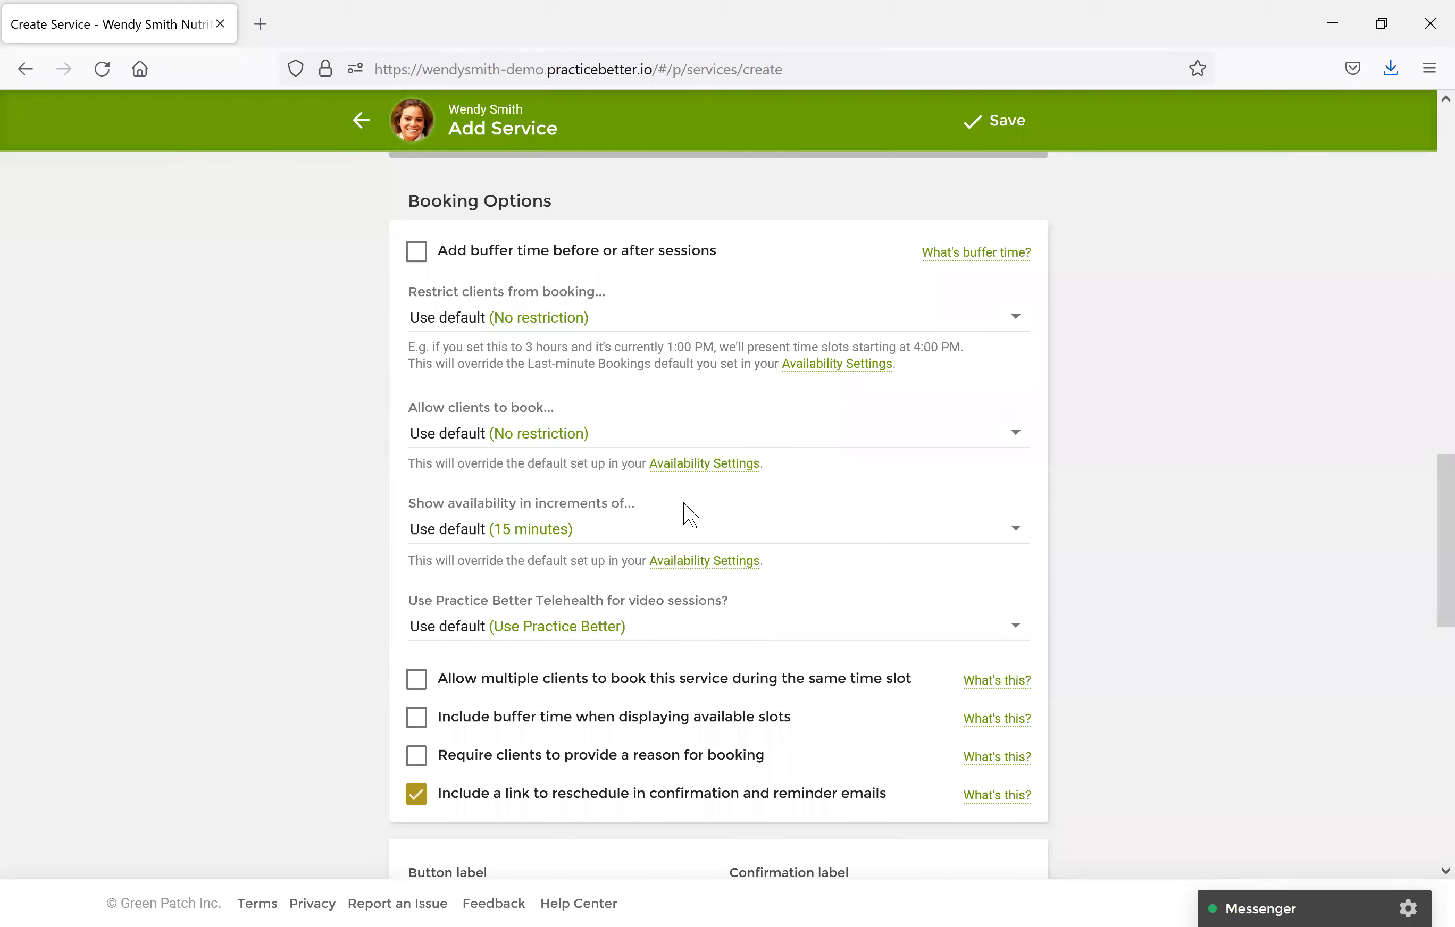
pyautogui.scroll(-1, 700, 536)
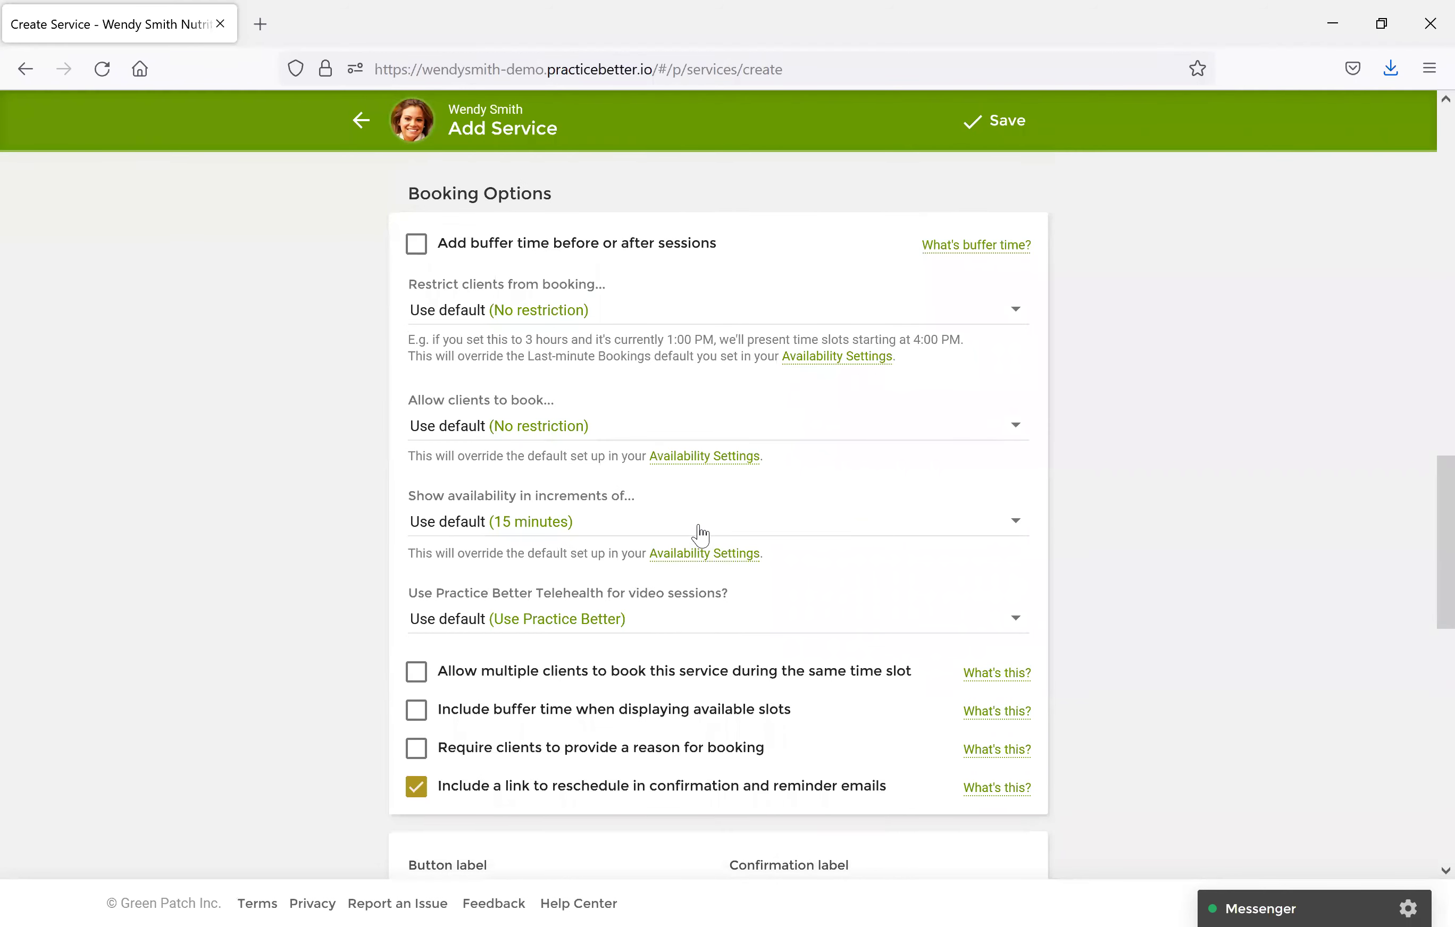
pyautogui.scroll(-6, 701, 536)
pyautogui.scroll(-2, 697, 524)
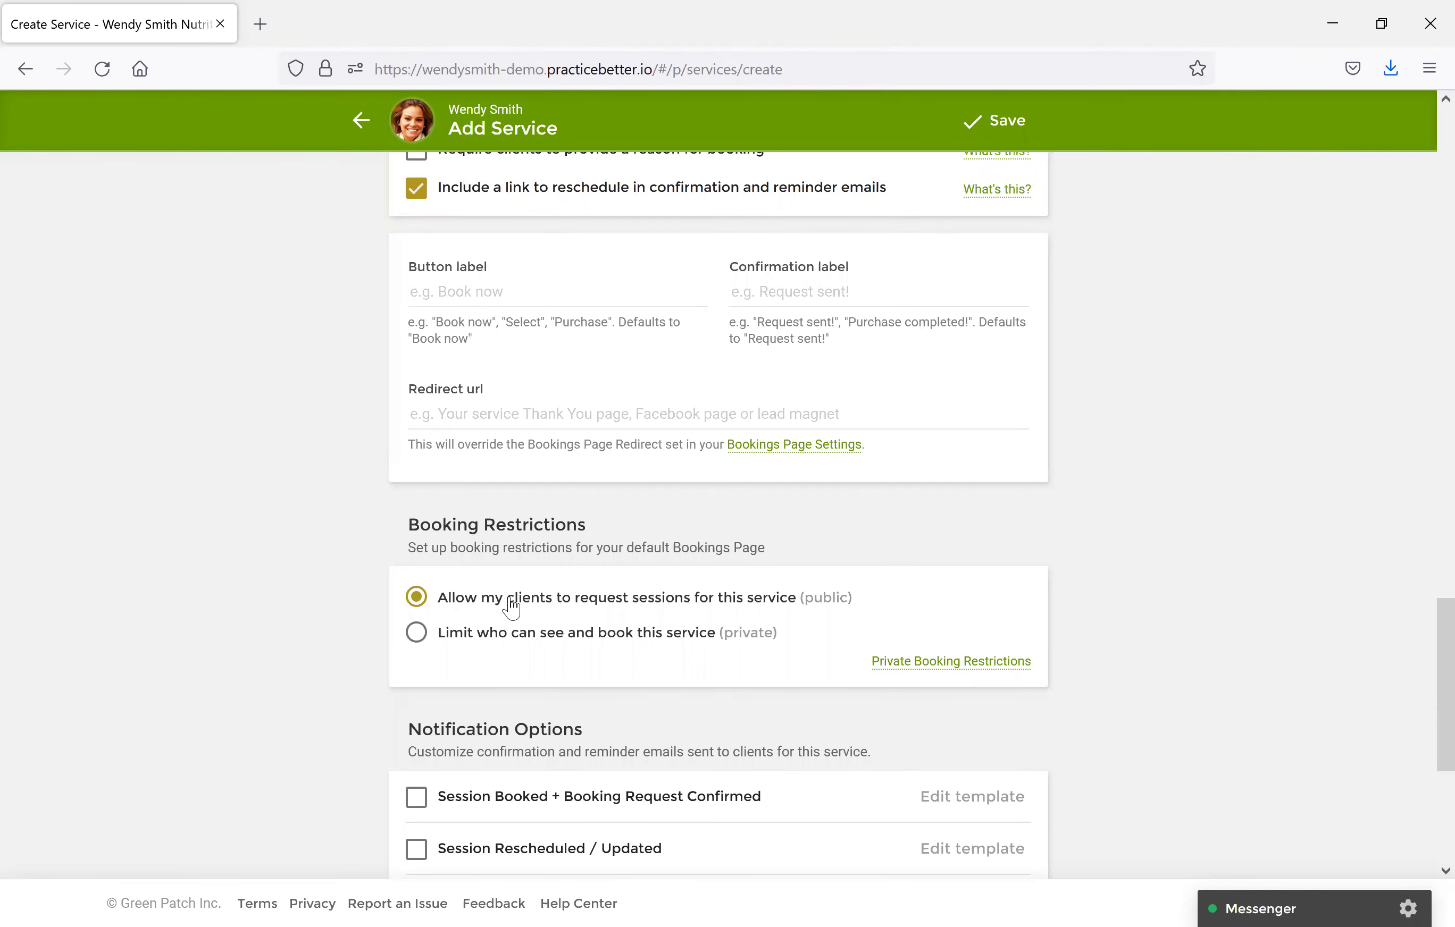
pyautogui.scroll(-5, 510, 634)
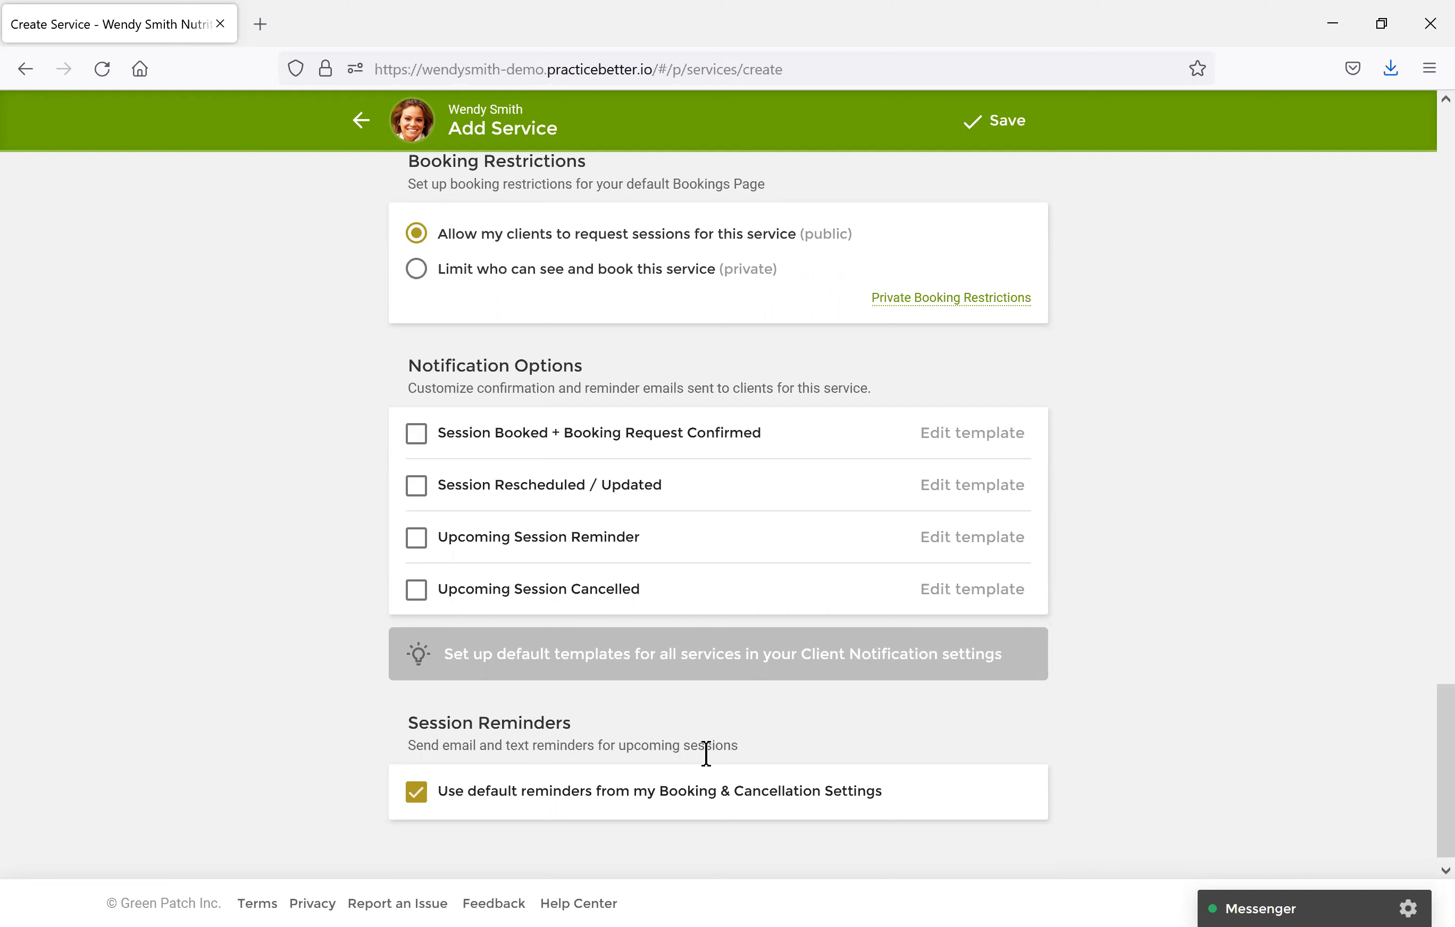
pyautogui.moveTo(1428, 733); pyautogui.dragTo(1429, 205)
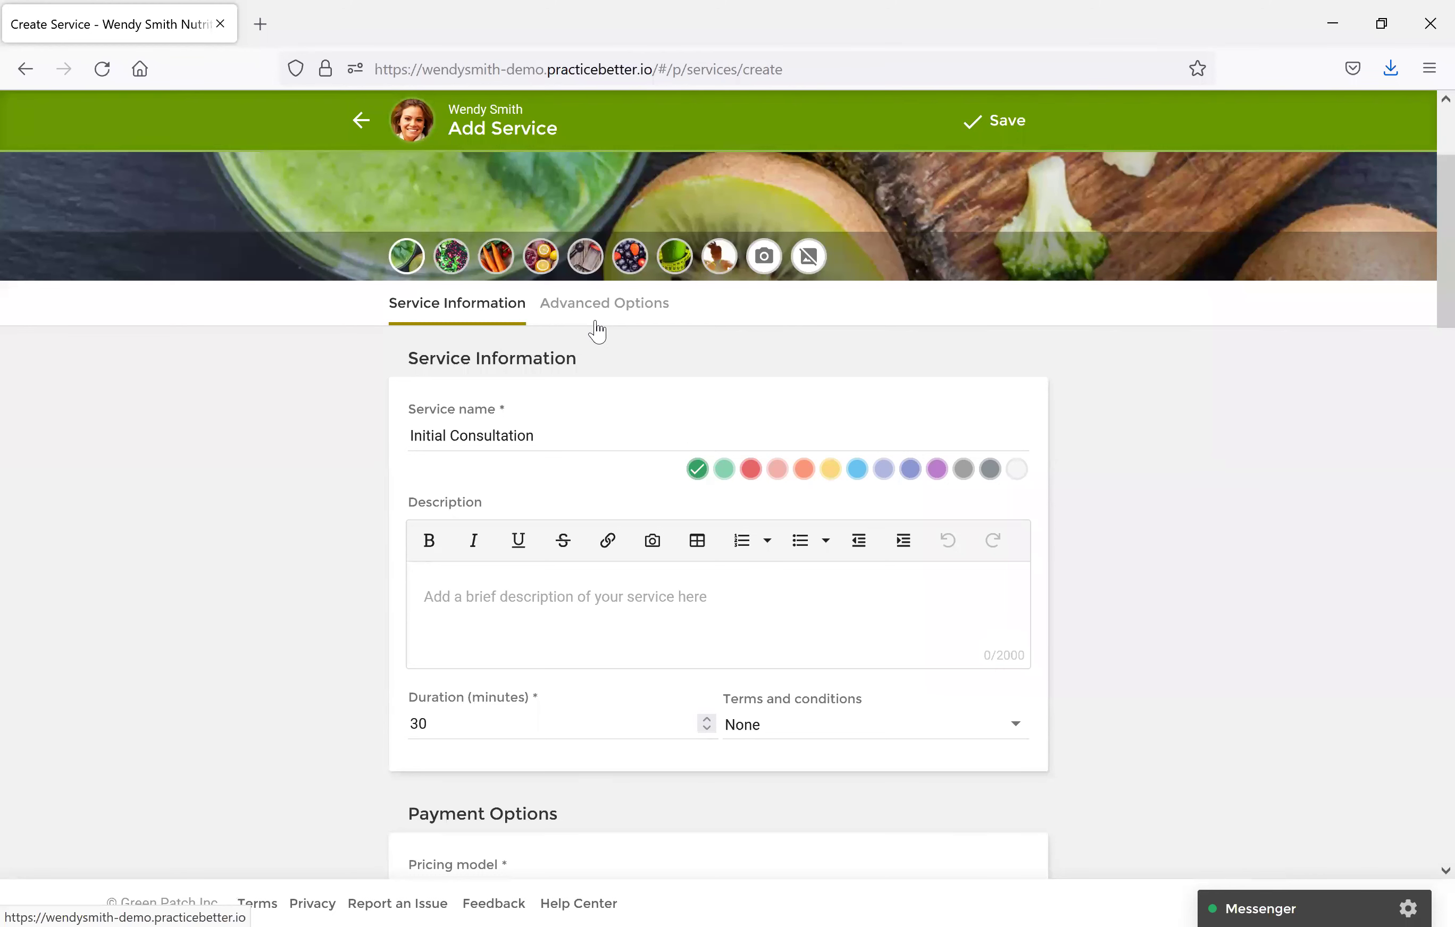
pyautogui.click(1012, 142)
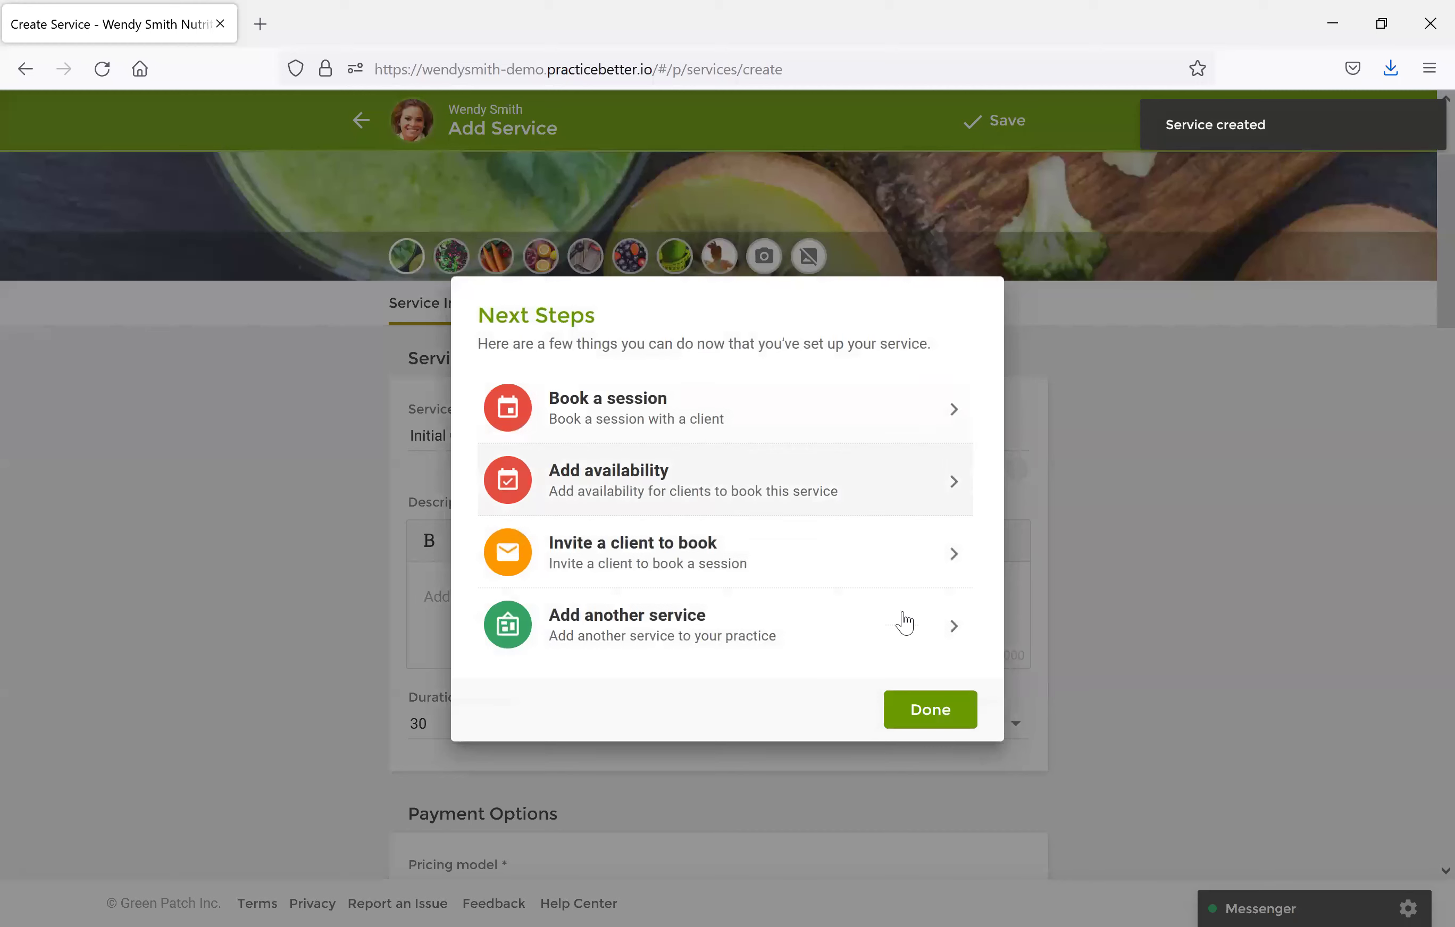
pyautogui.click(932, 706)
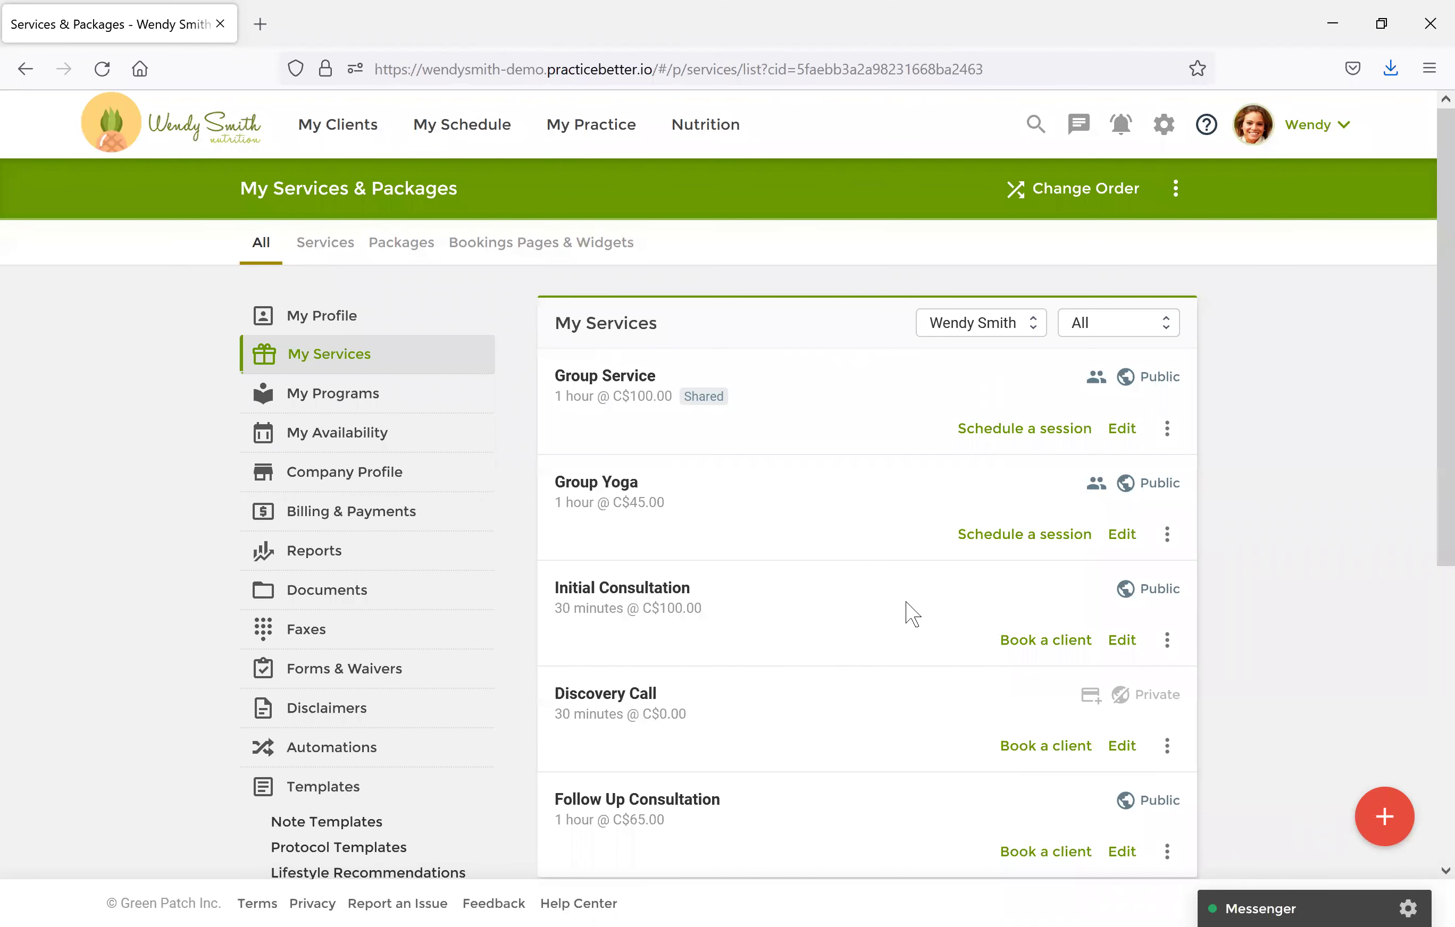
pyautogui.click(1168, 641)
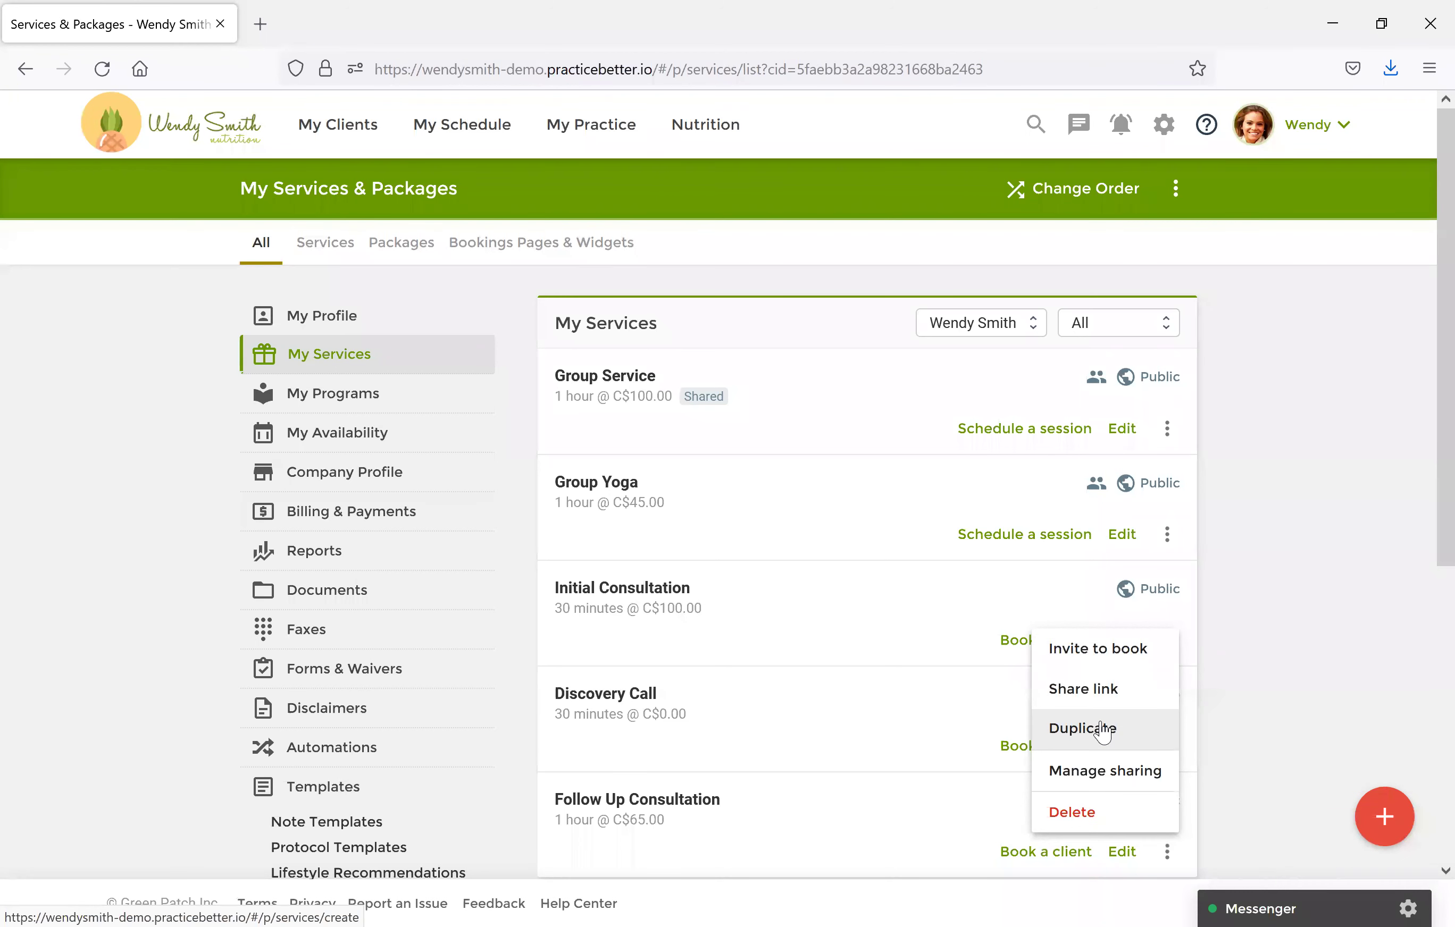
pyautogui.click(1343, 591)
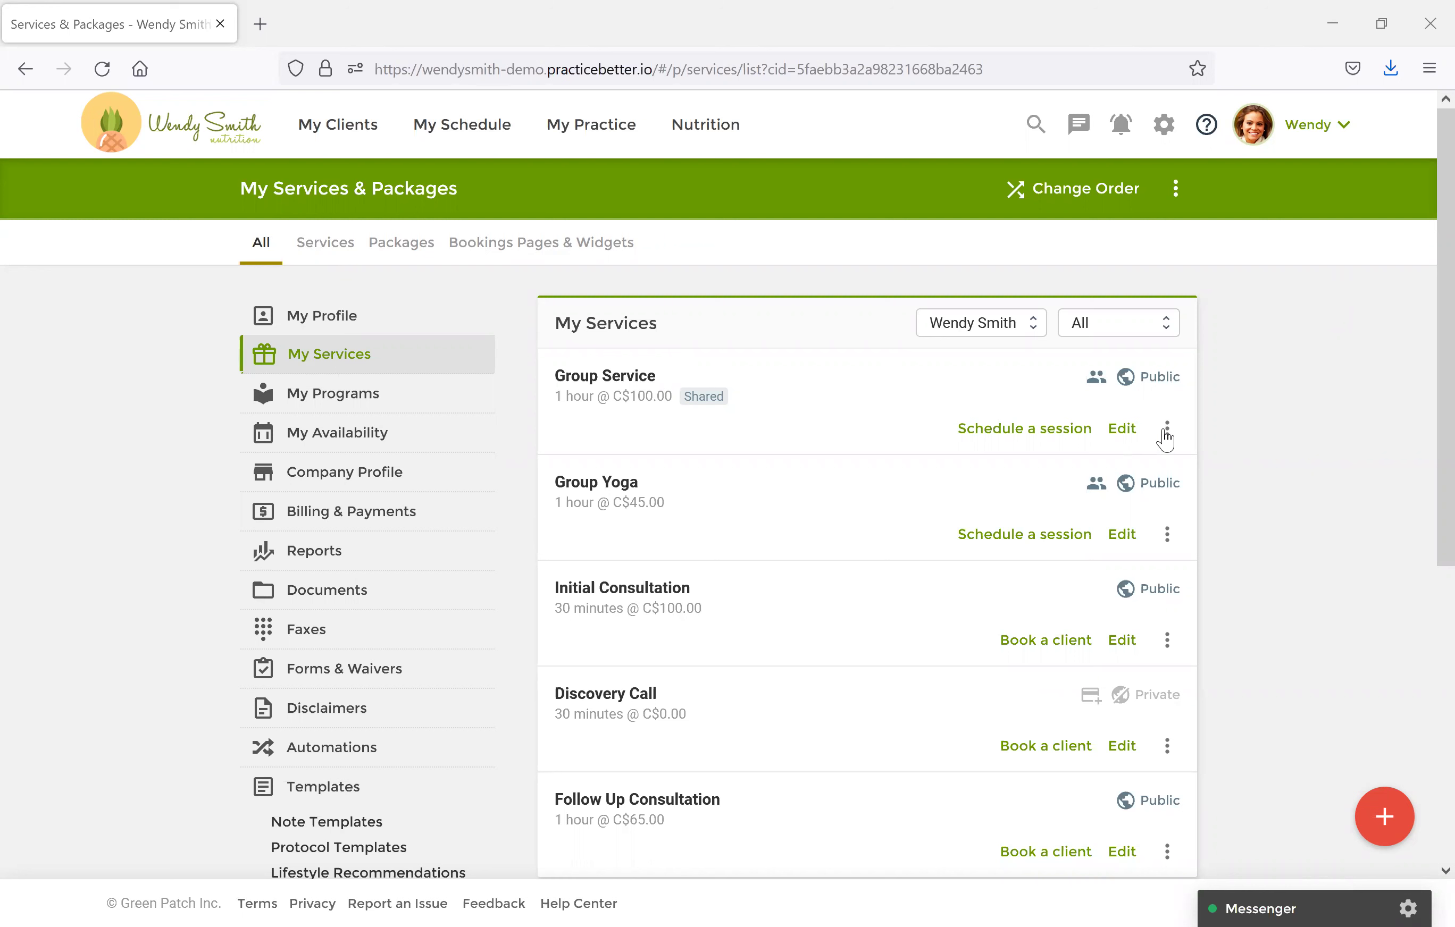
pyautogui.click(1166, 643)
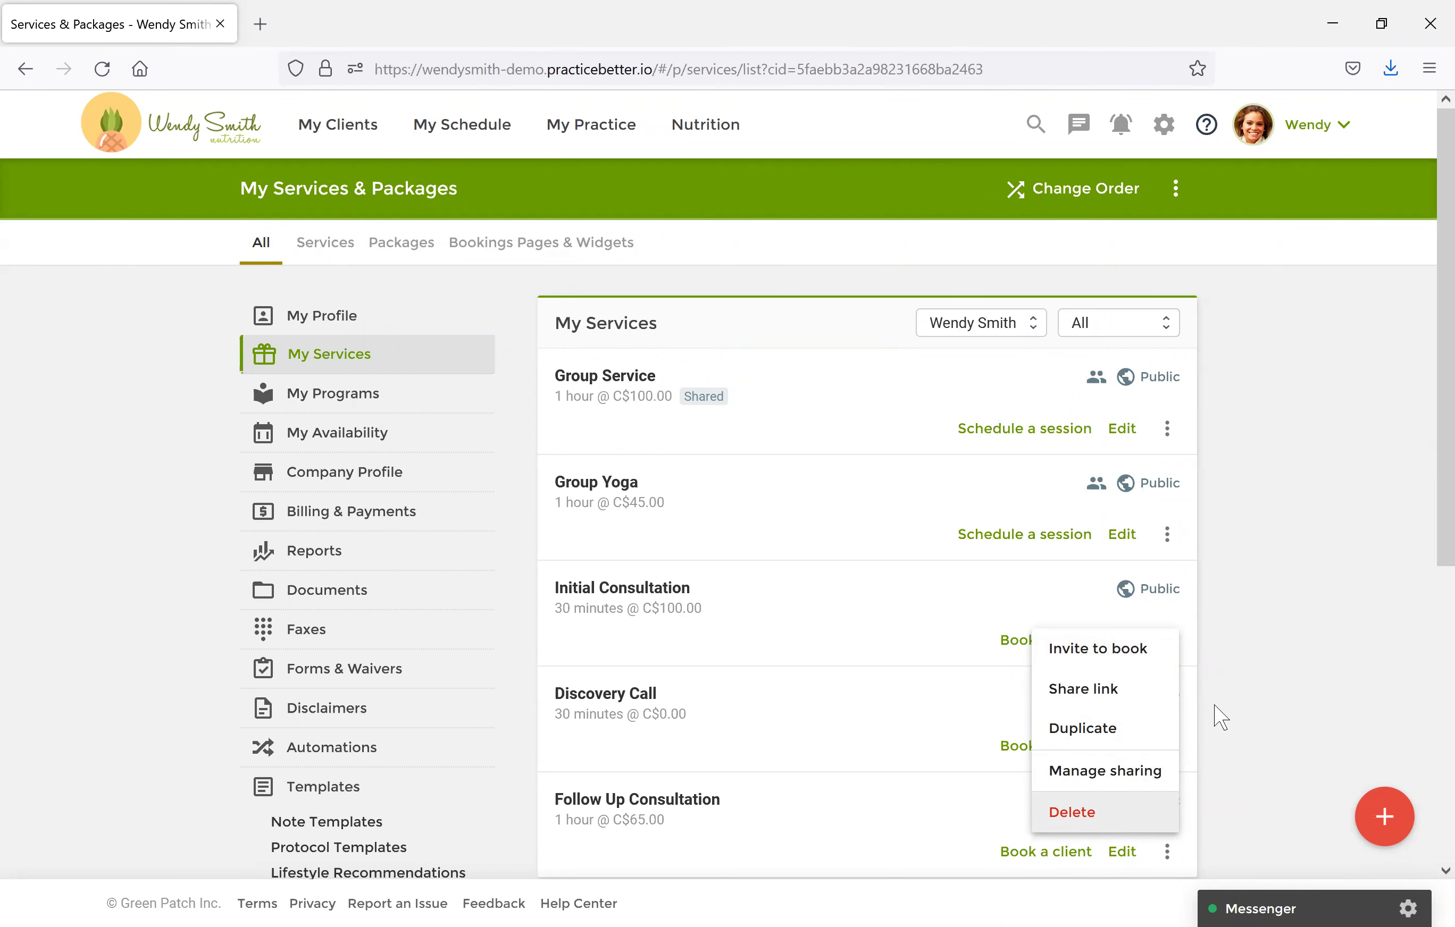
pyautogui.click(1284, 668)
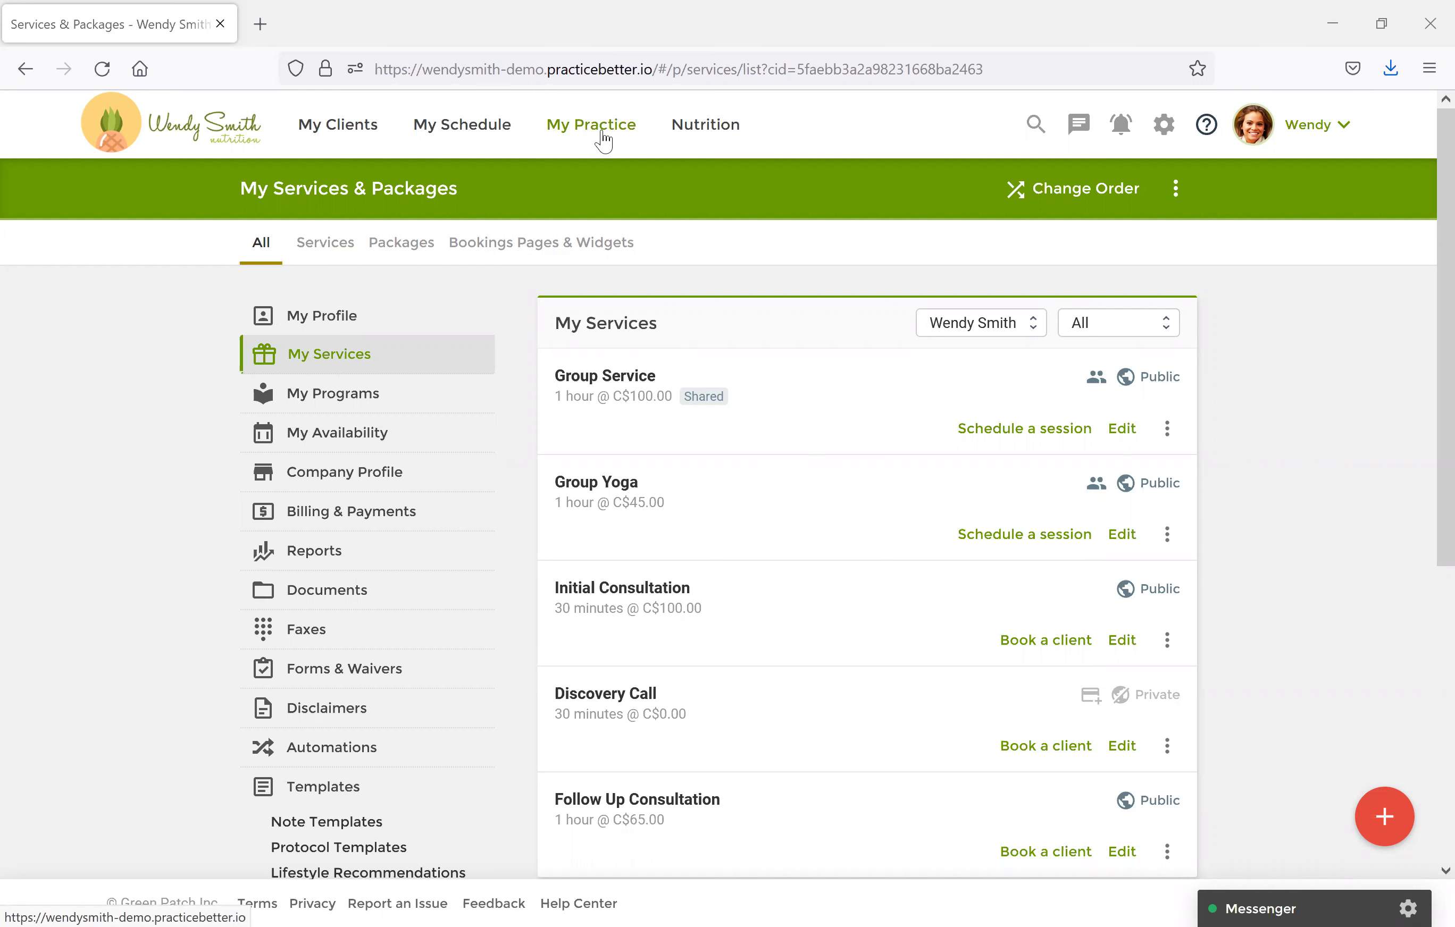
# Go to the practice's availability calendar and start a new availability slot for one-on-one services.
pyautogui.click(603, 135)
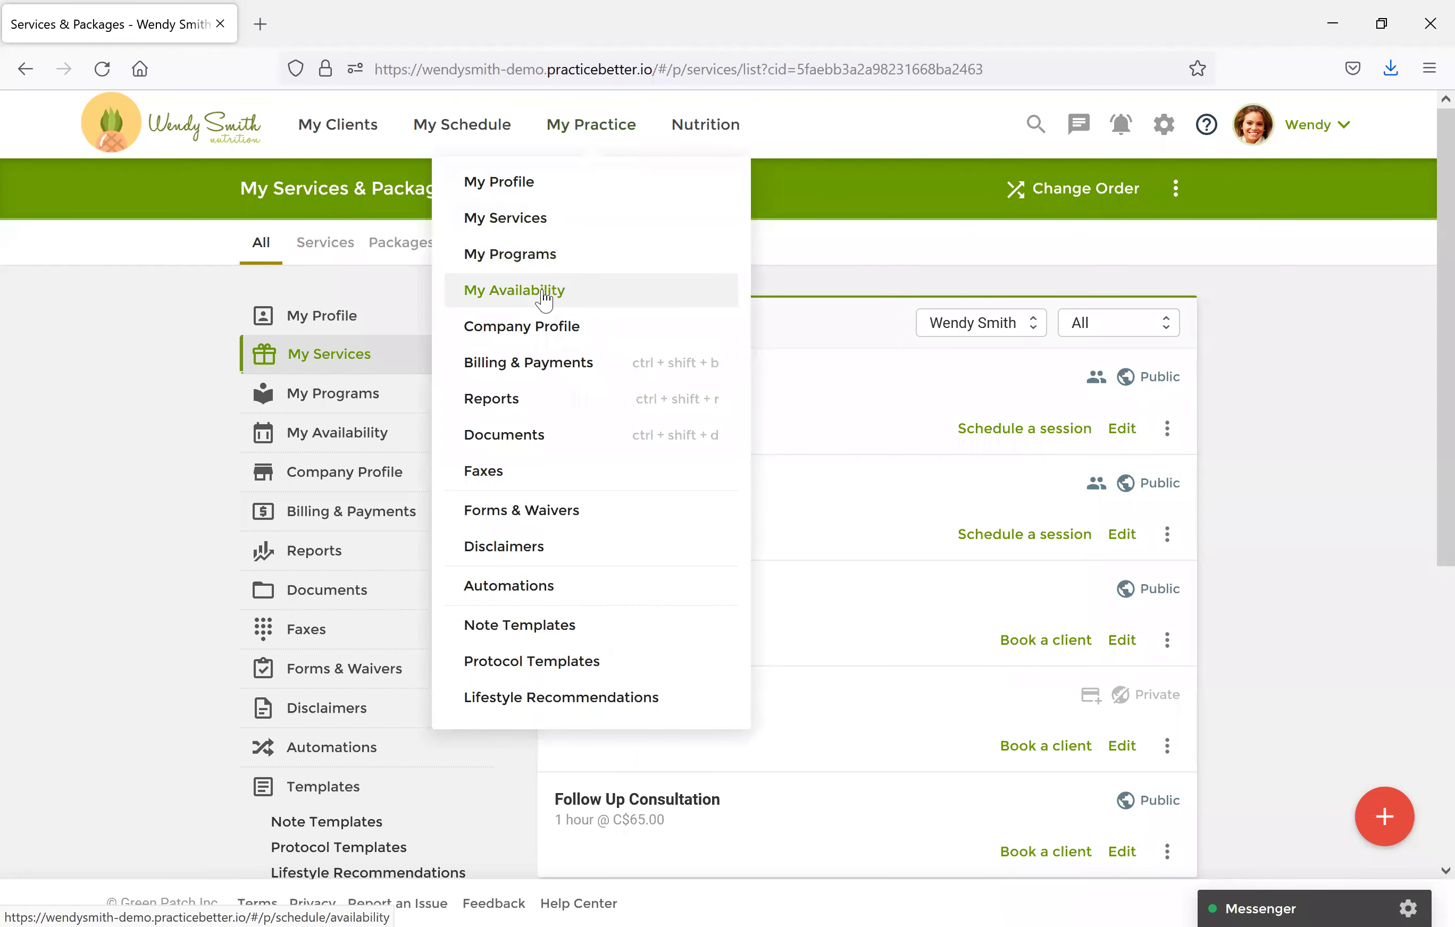
pyautogui.click(544, 302)
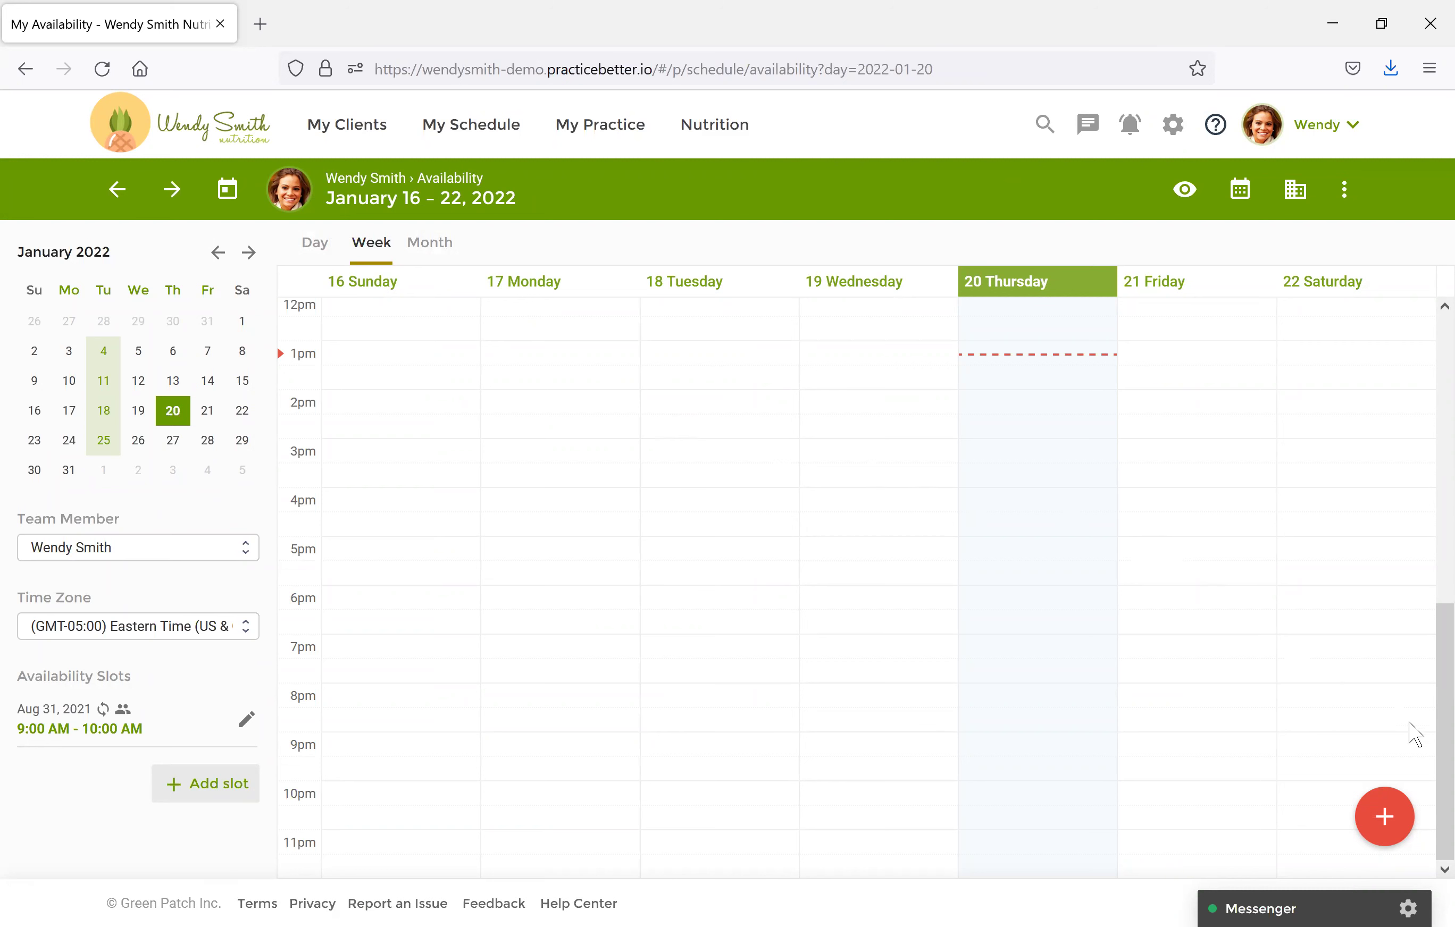
pyautogui.click(1386, 821)
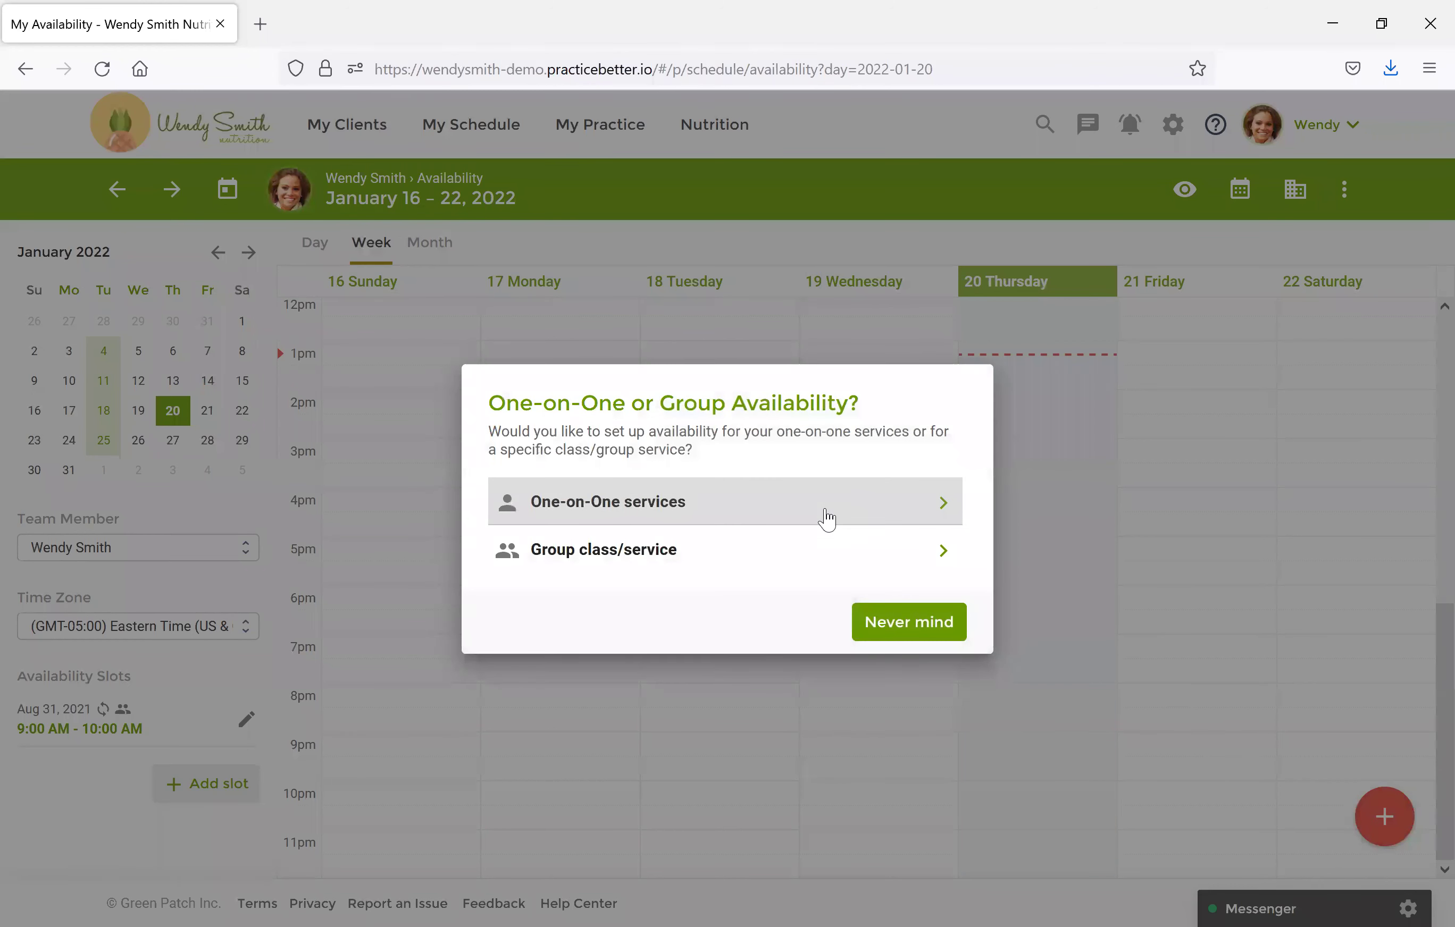
pyautogui.click(827, 519)
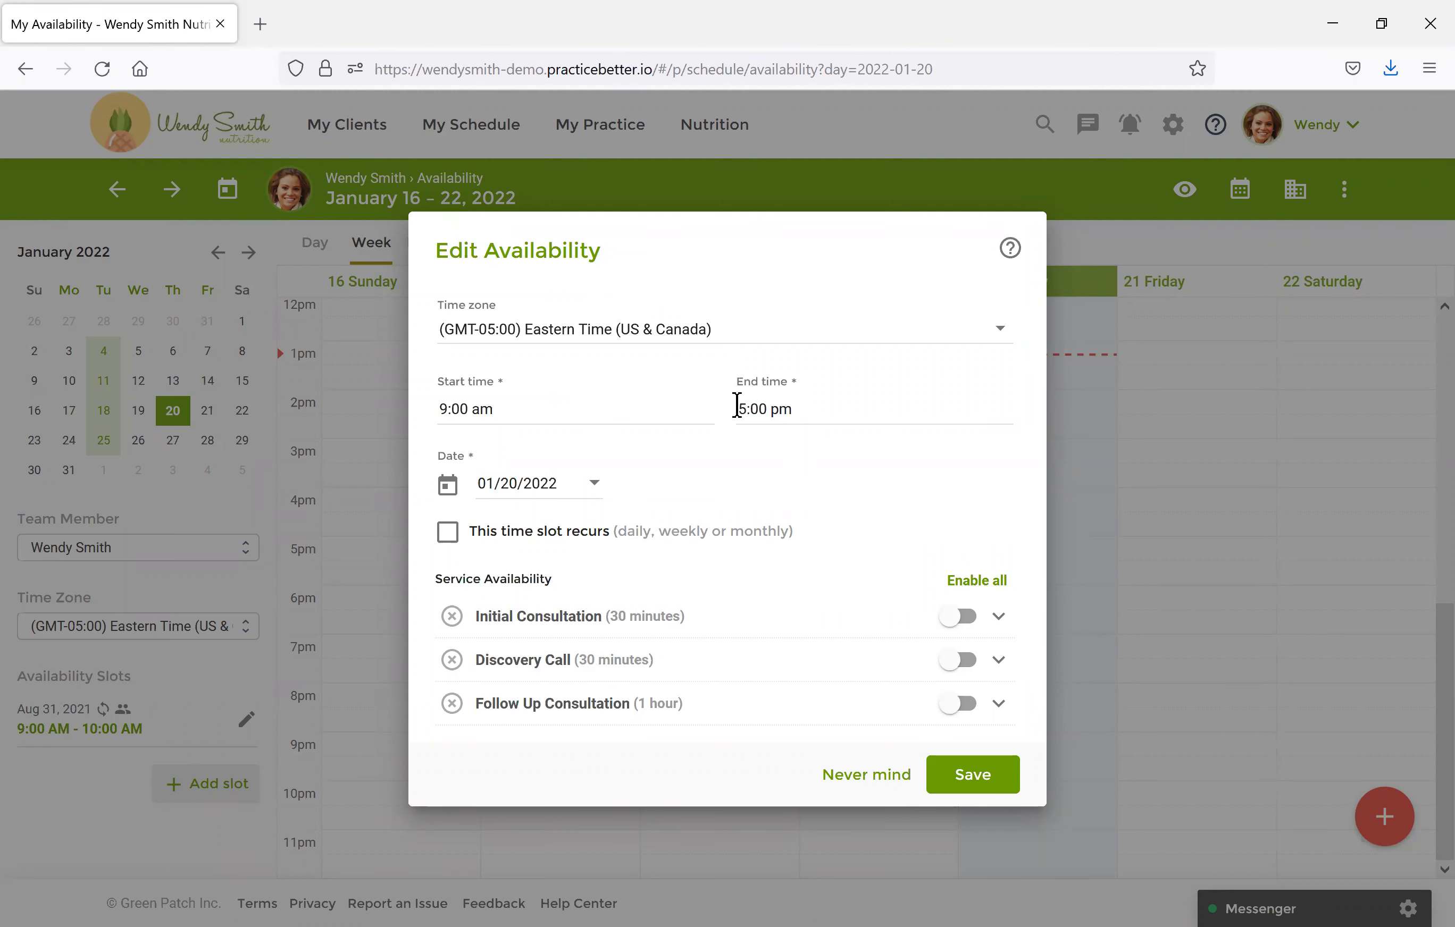
# Set the availability slot's date to 01/24/2022 and make the time slot recurring.
pyautogui.click(585, 476)
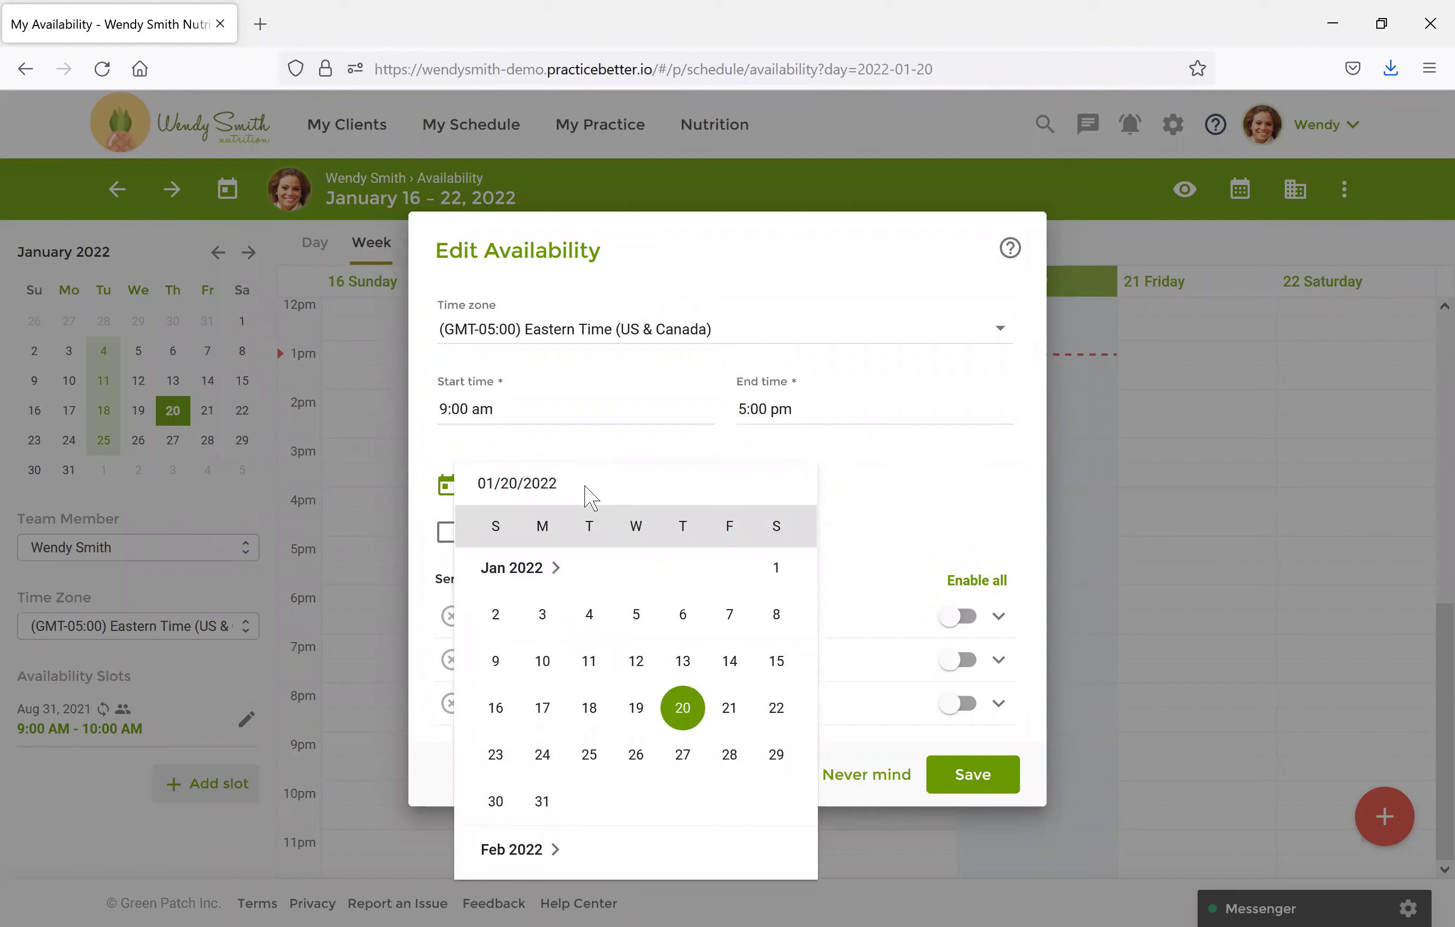
pyautogui.click(544, 757)
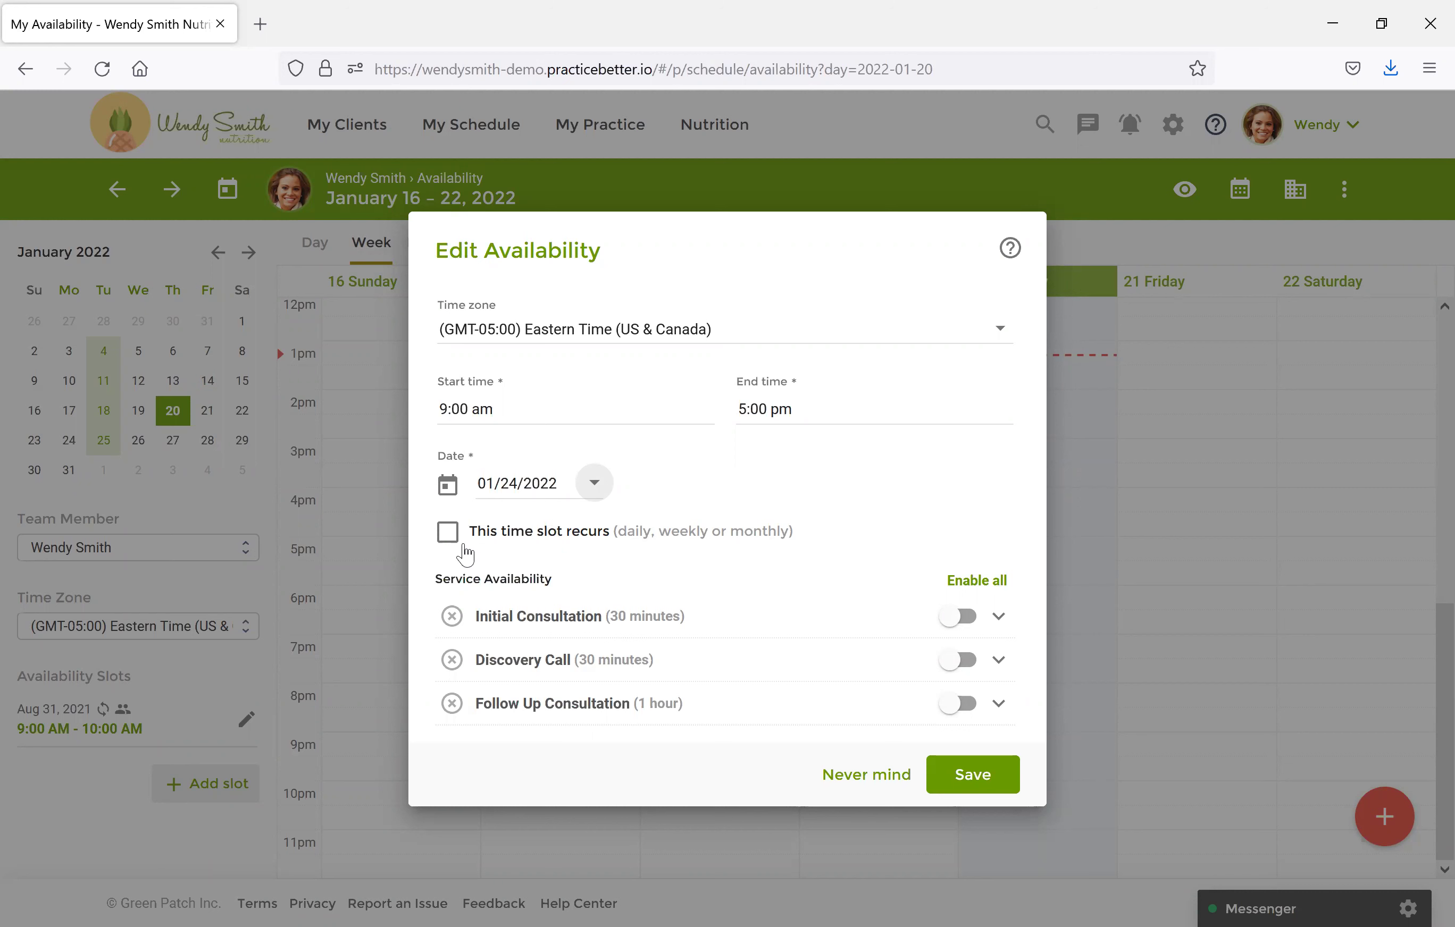
pyautogui.click(455, 544)
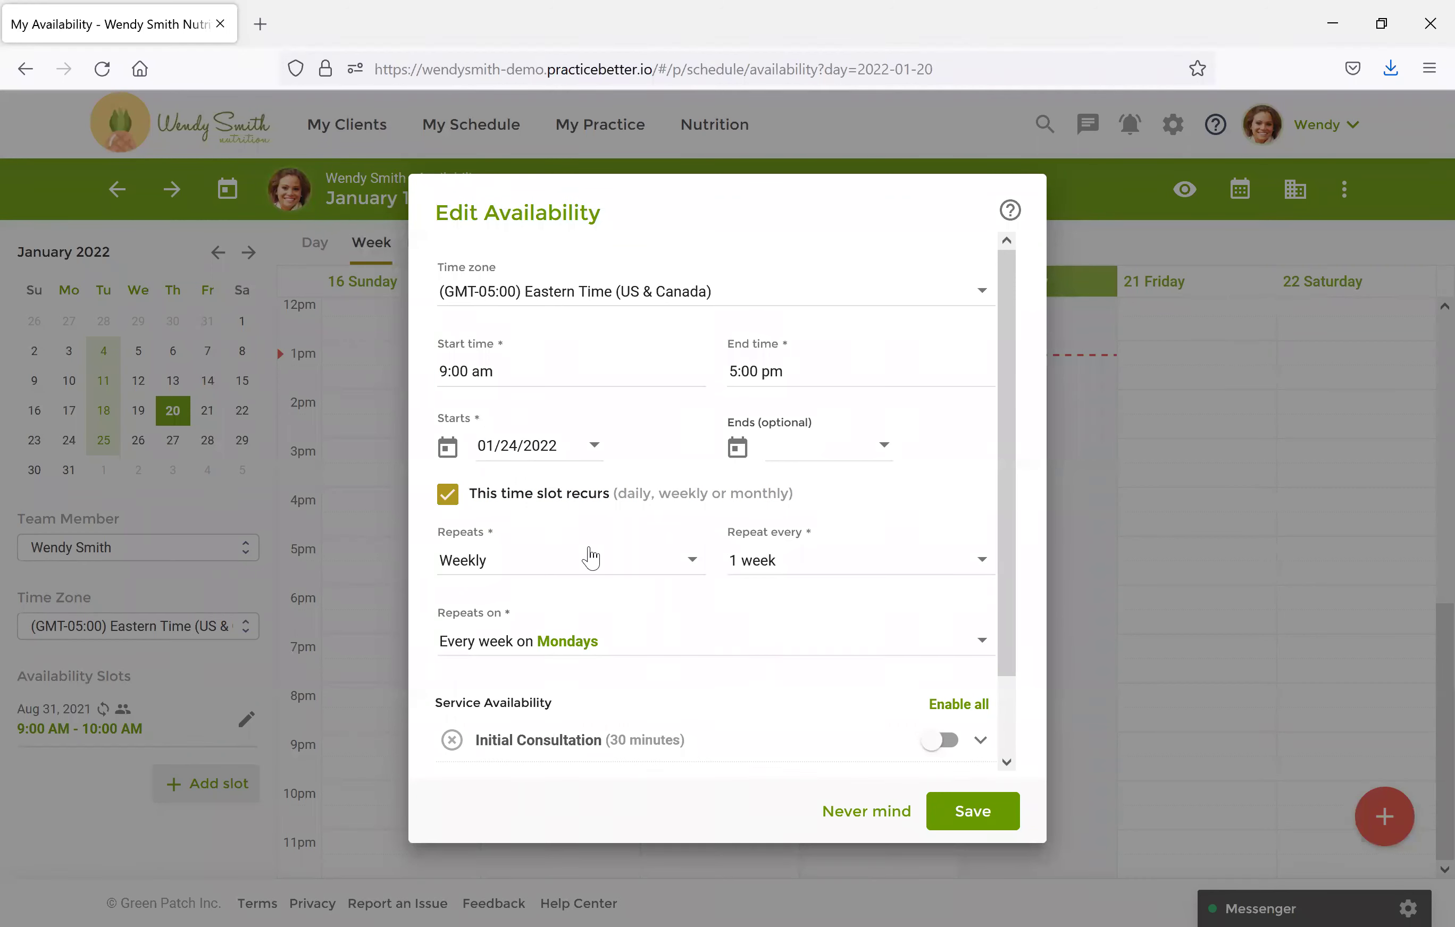
# Set the availability slot to repeat every week on Mondays, Tuesdays, Wednesdays and Thursdays.
pyautogui.click(590, 559)
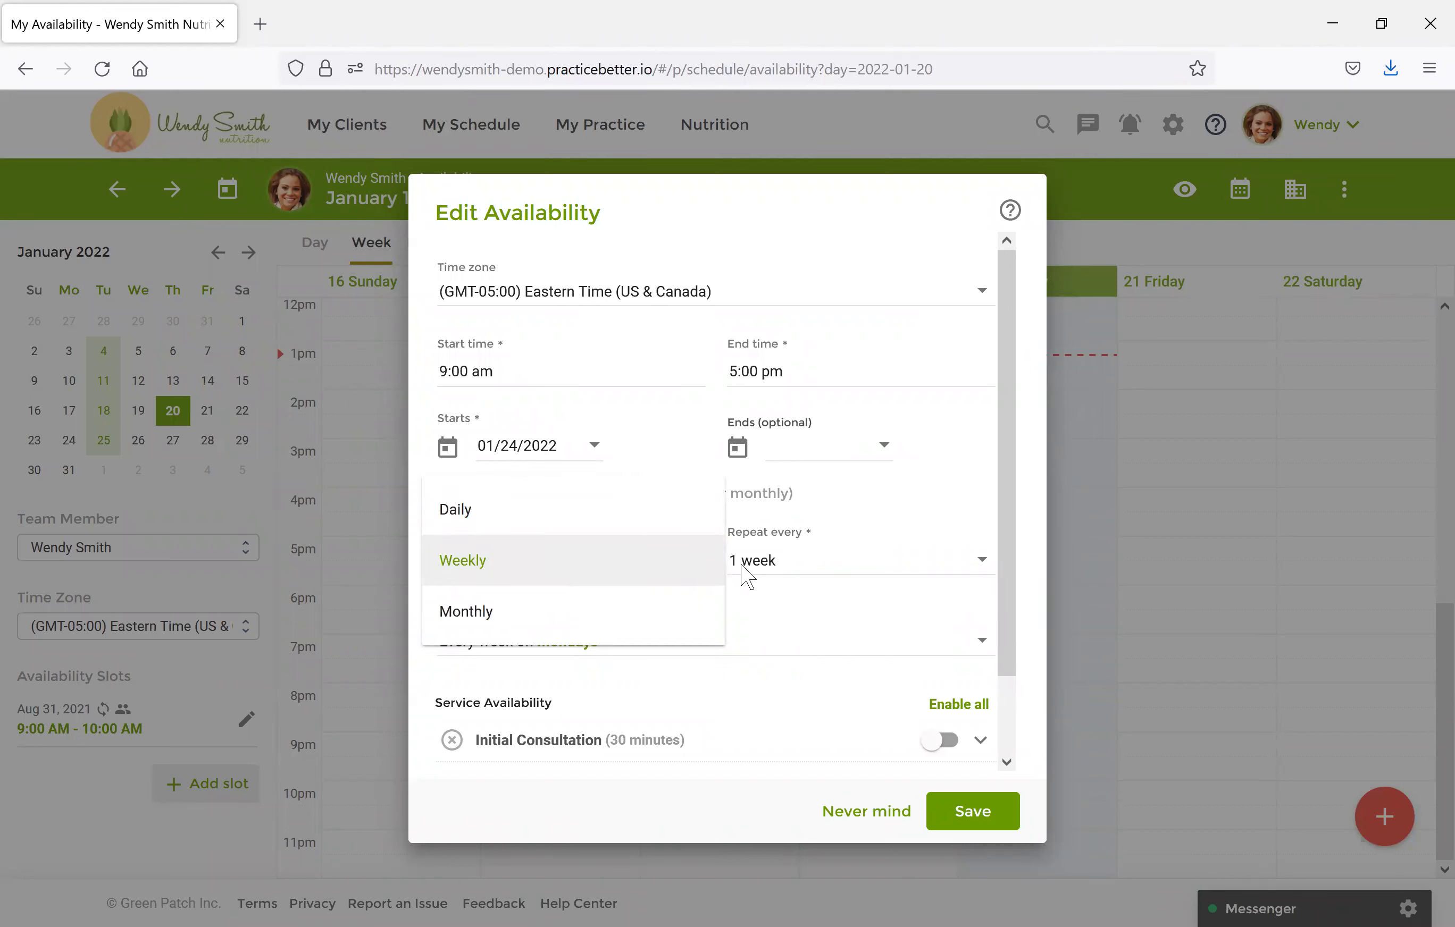
pyautogui.click(814, 550)
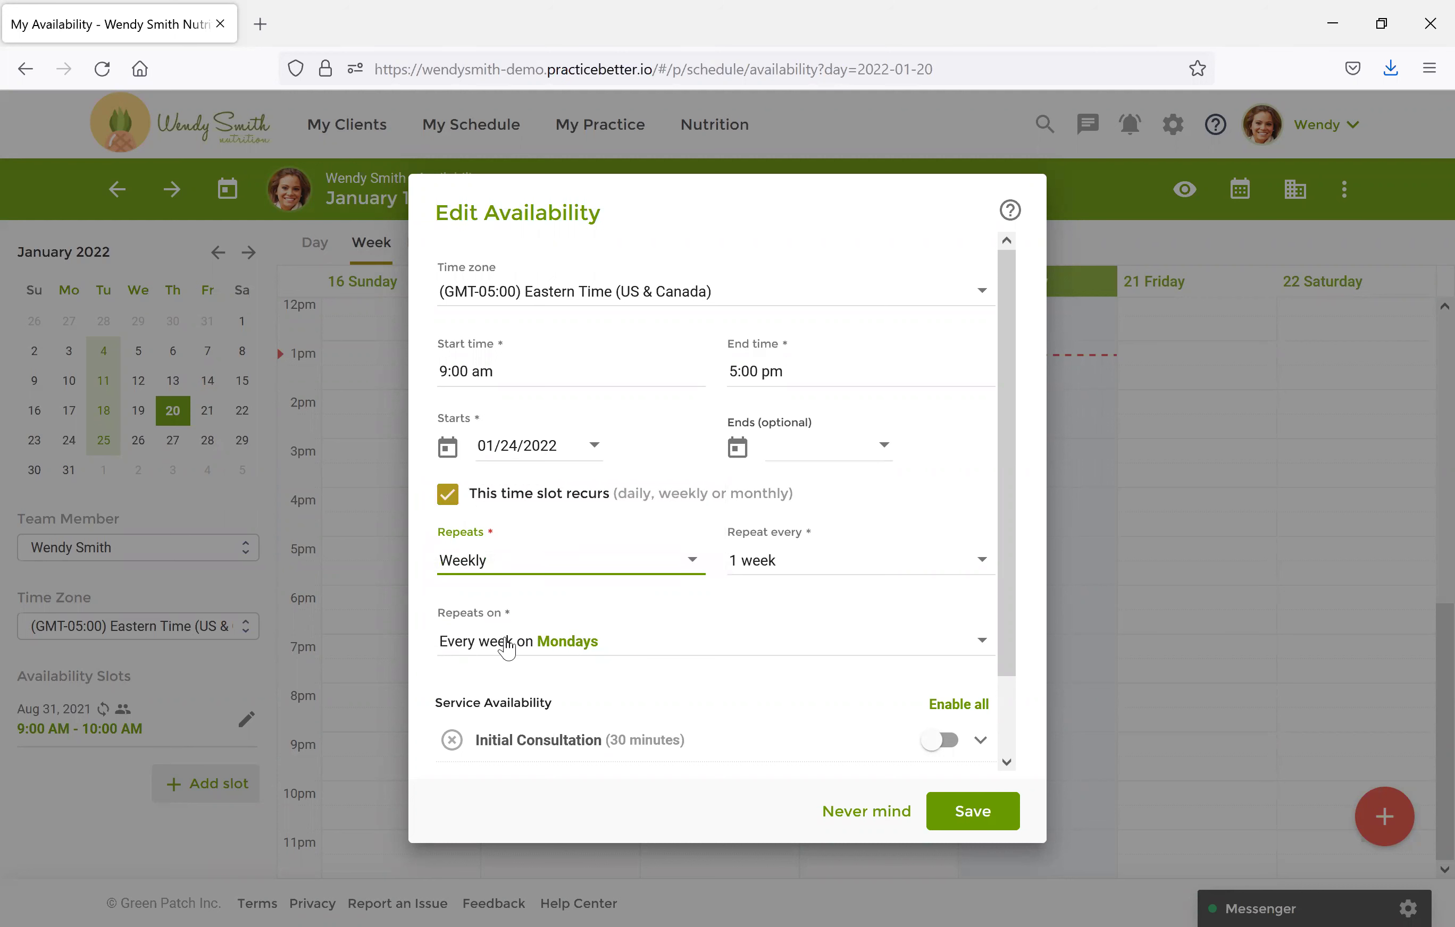
pyautogui.click(498, 648)
pyautogui.click(480, 692)
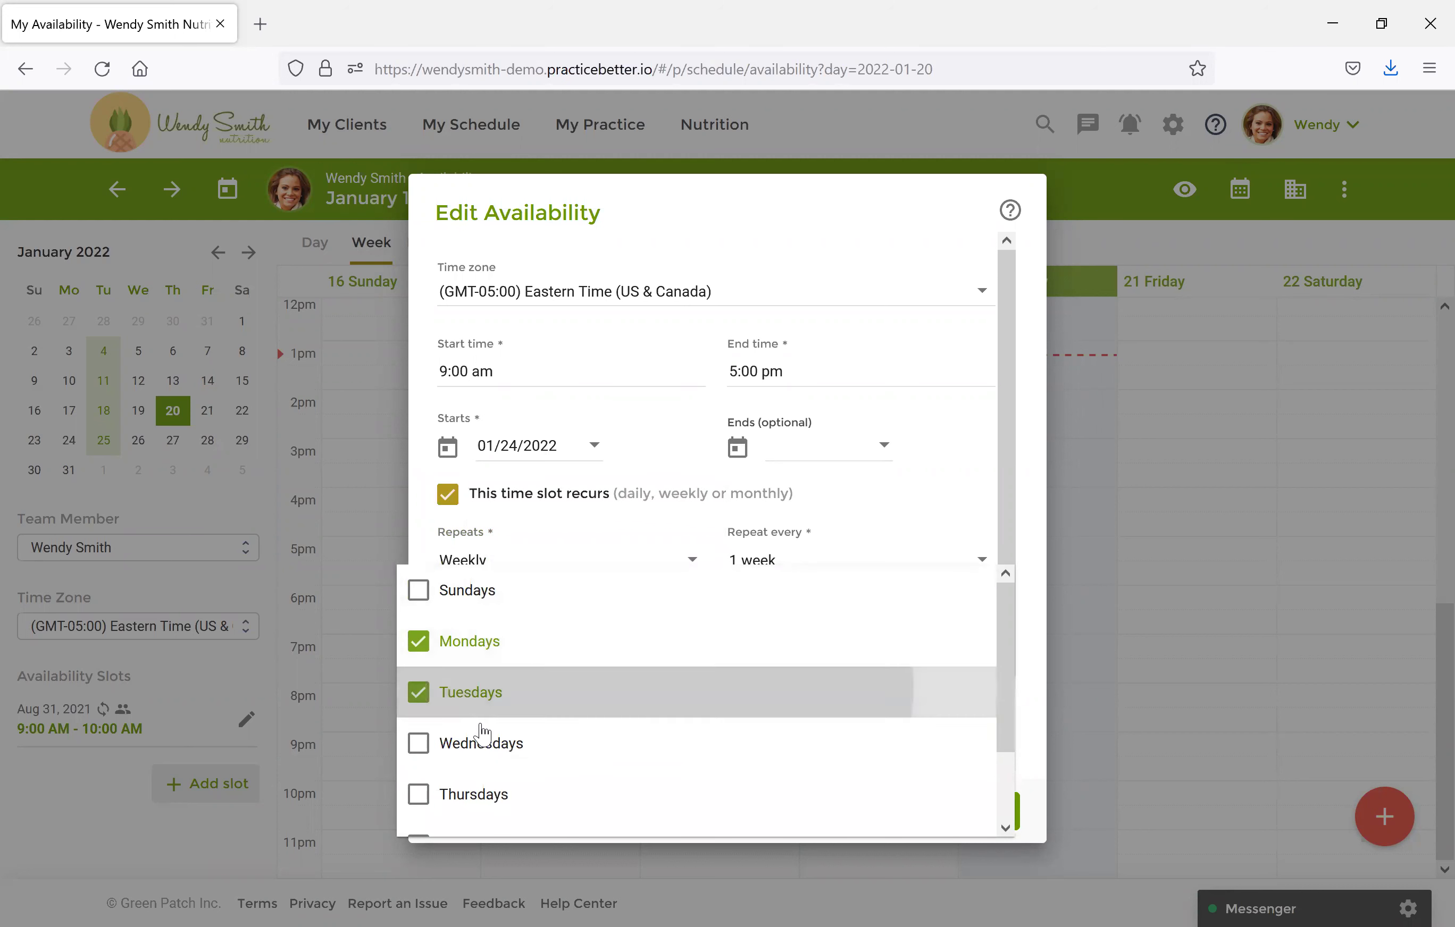
pyautogui.click(482, 743)
pyautogui.click(486, 794)
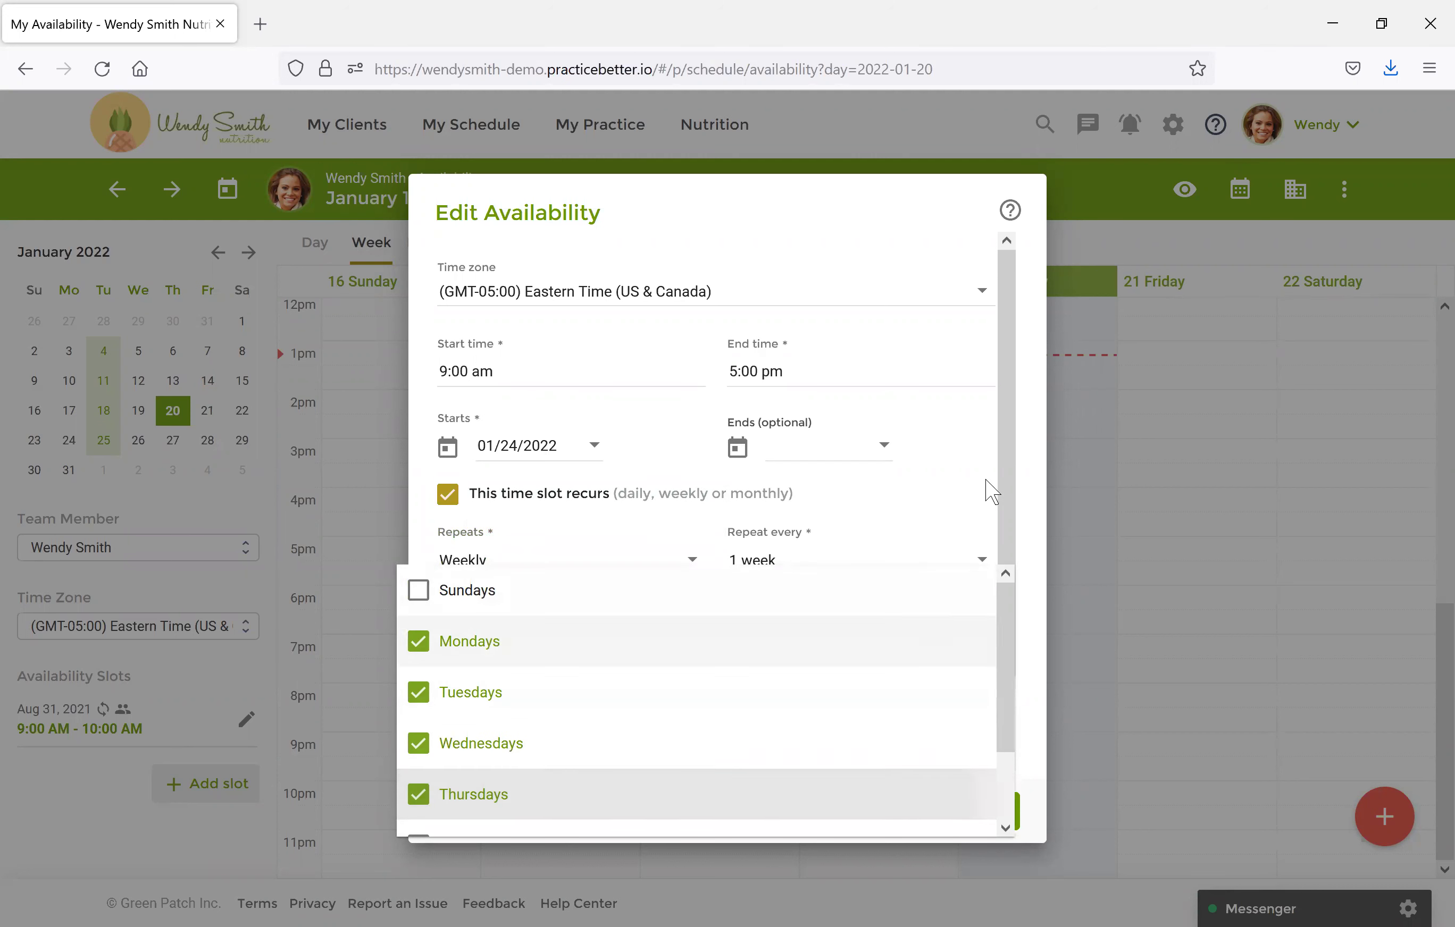
pyautogui.click(890, 530)
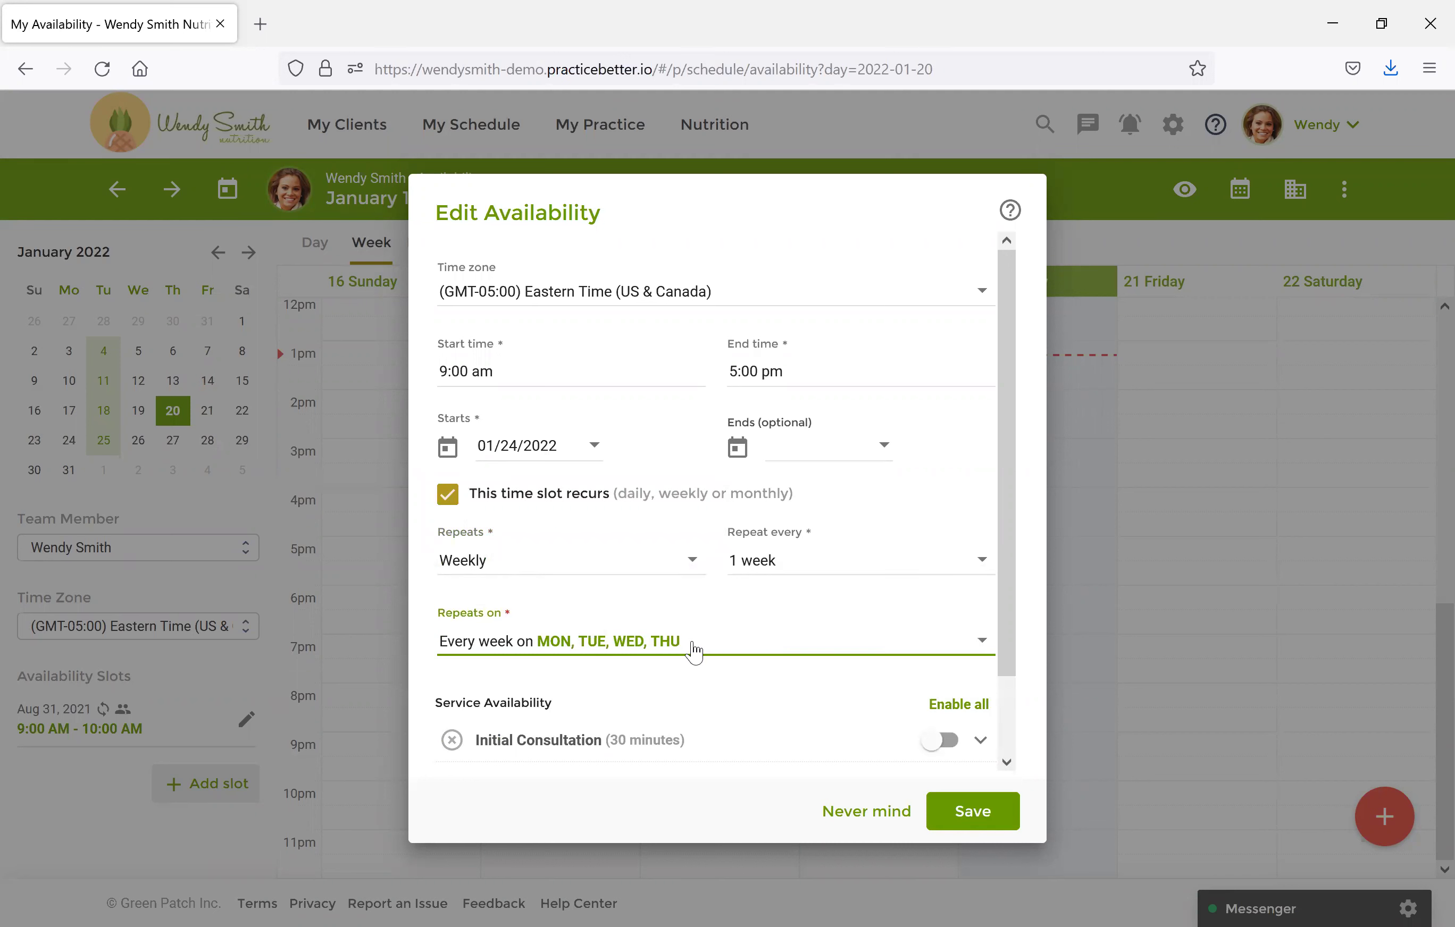
# Enable the Initial Consultation service for this availability slot, restricted to Online/Video chat, and save the slot.
pyautogui.scroll(-2, 708, 672)
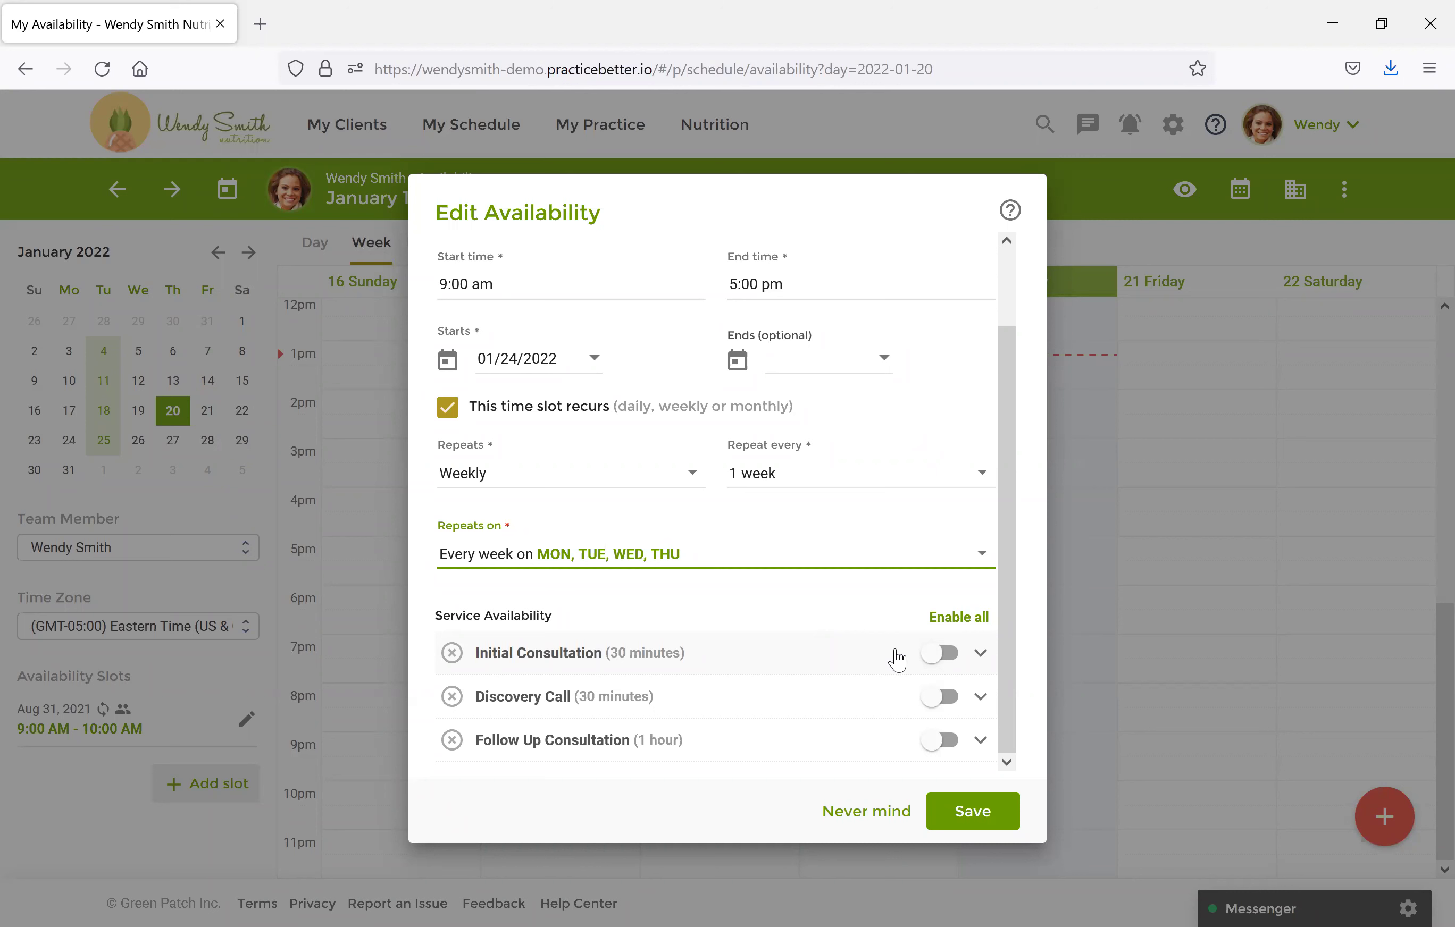
pyautogui.click(947, 650)
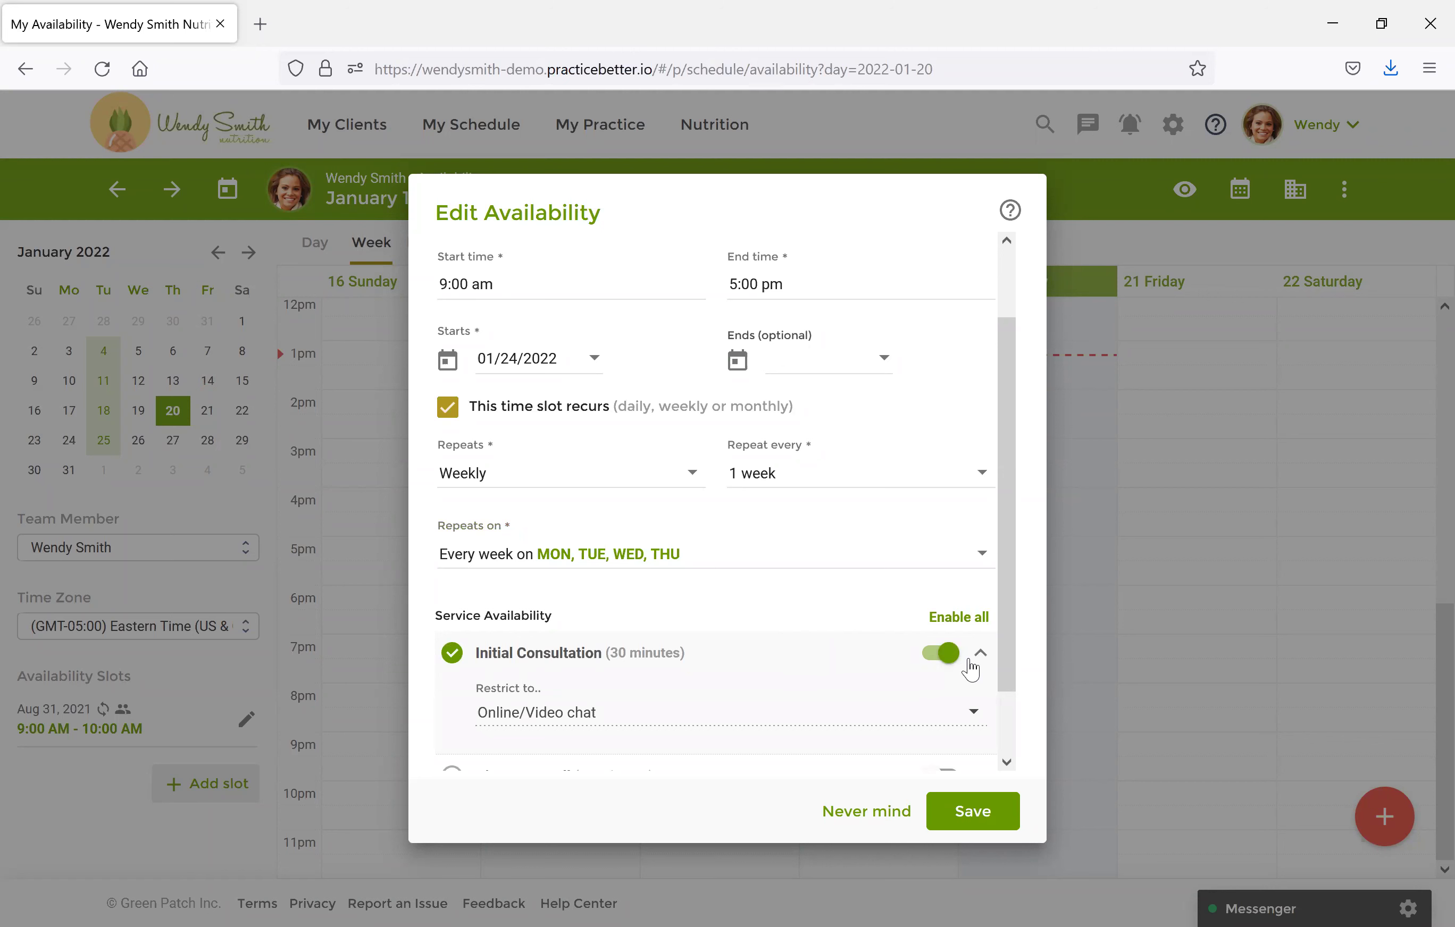
pyautogui.scroll(-2, 822, 672)
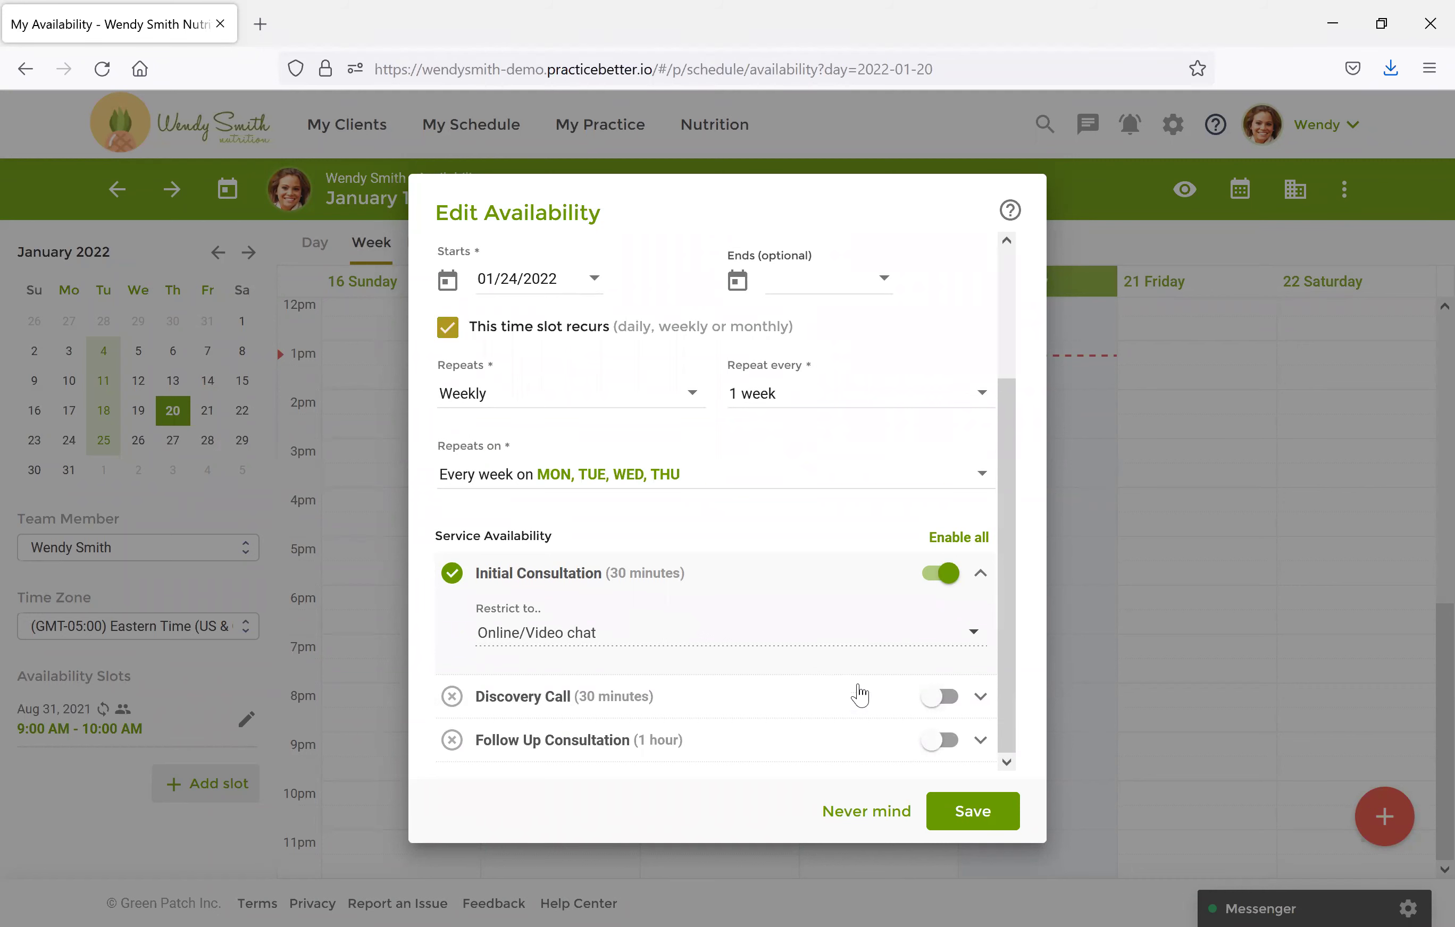
pyautogui.click(978, 817)
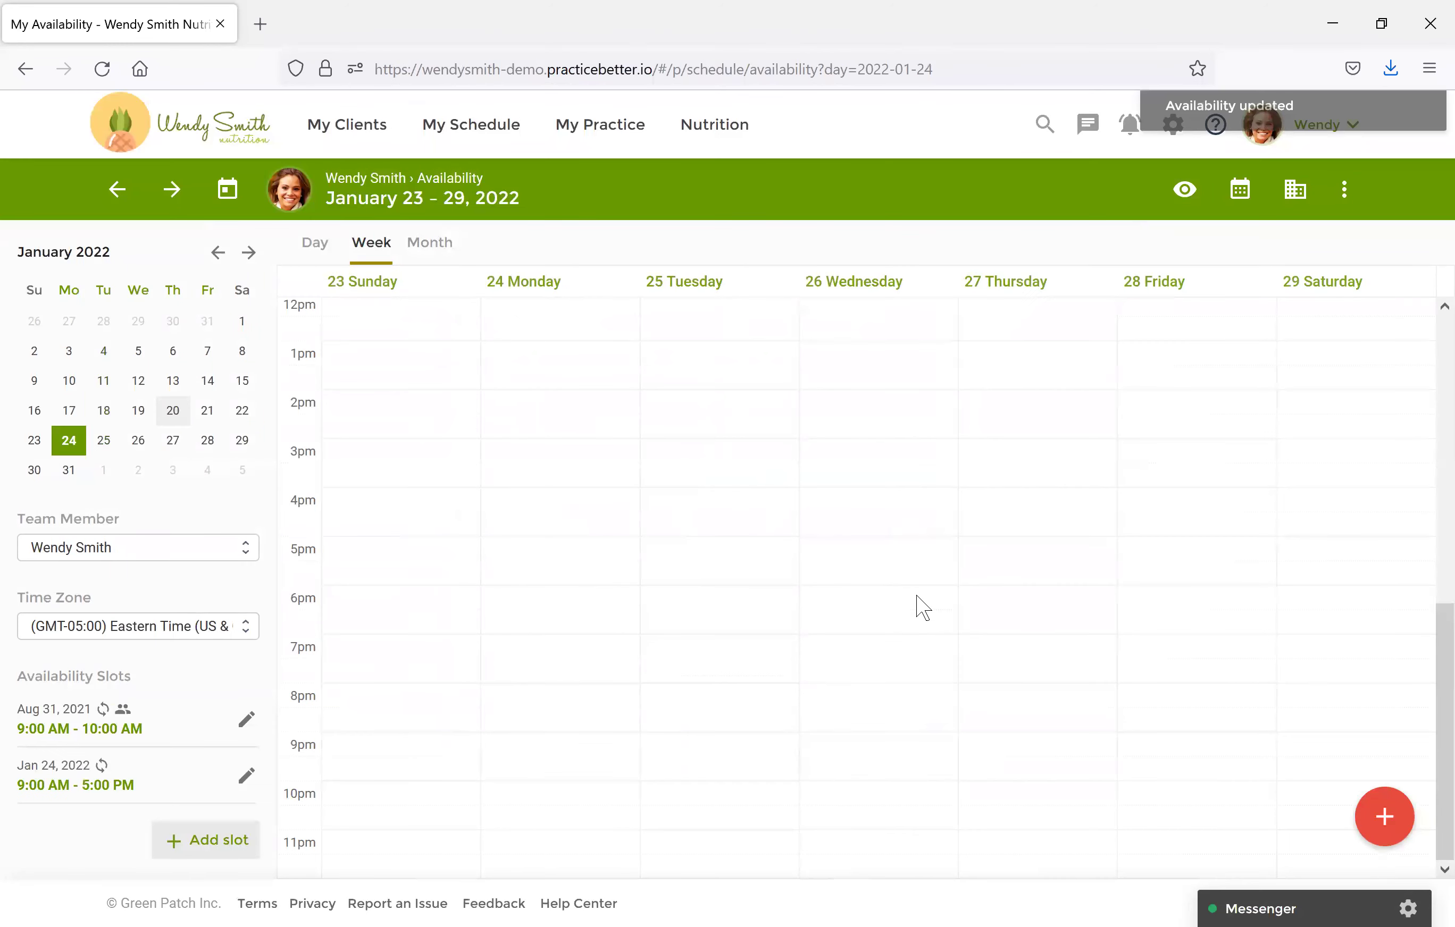
pyautogui.scroll(4, 1128, 724)
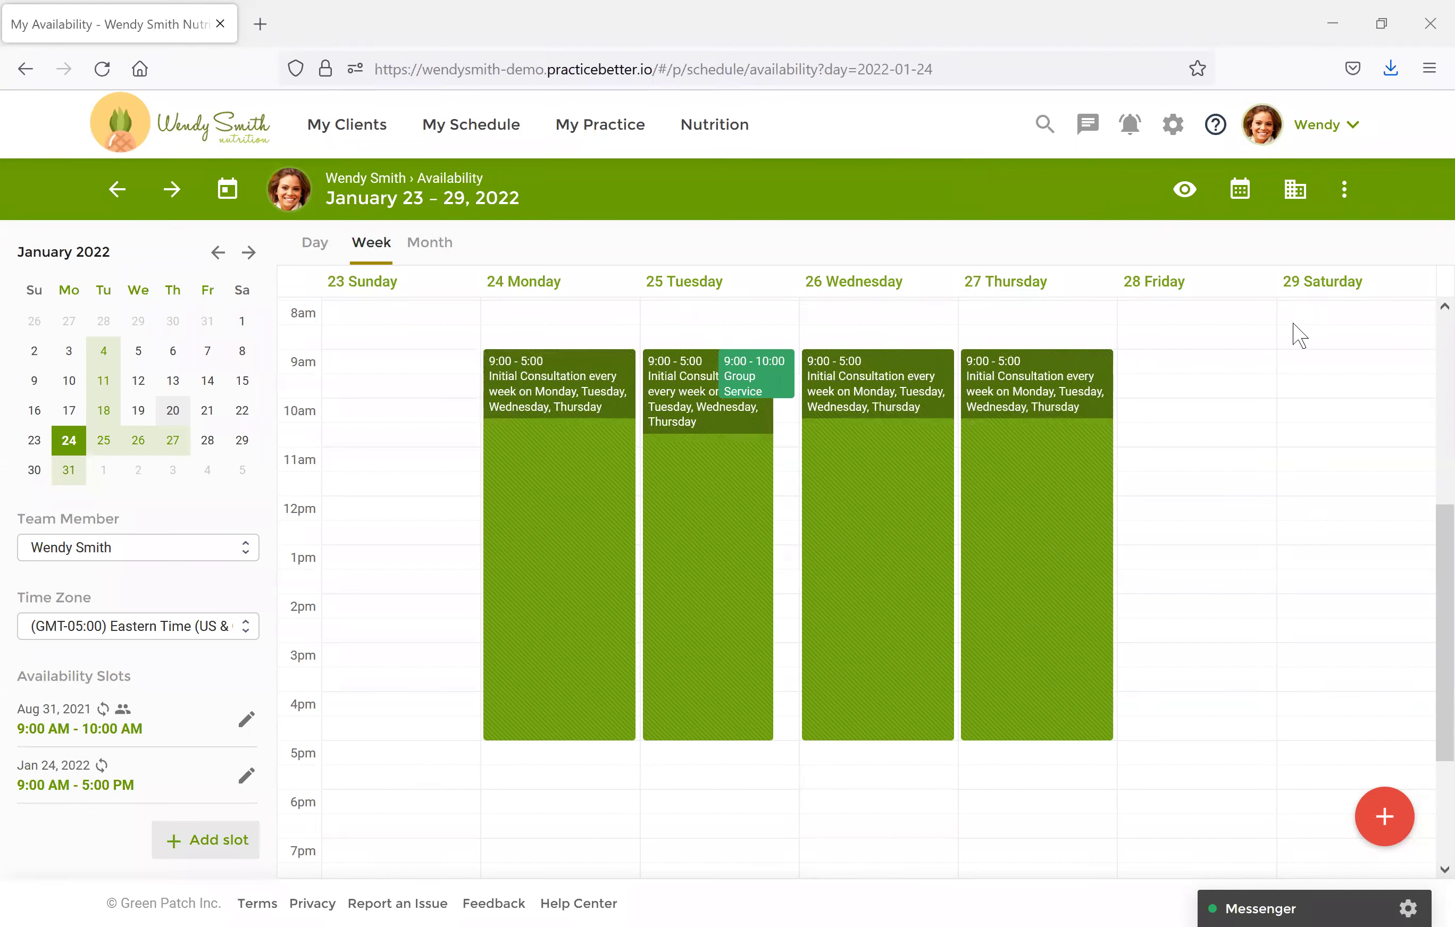
pyautogui.click(1171, 126)
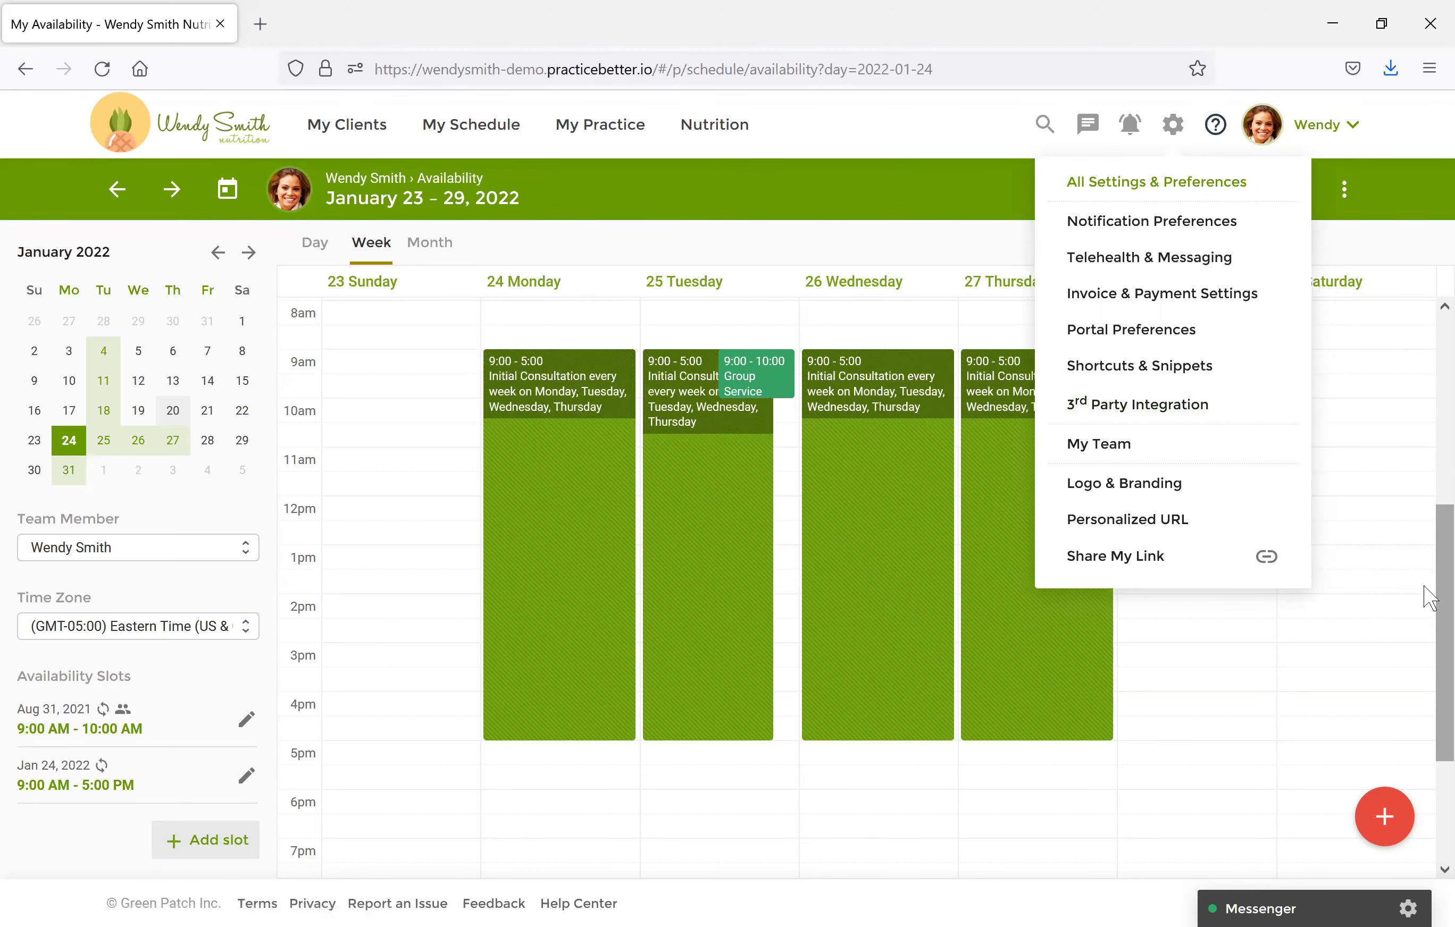
pyautogui.click(1088, 813)
pyautogui.click(920, 620)
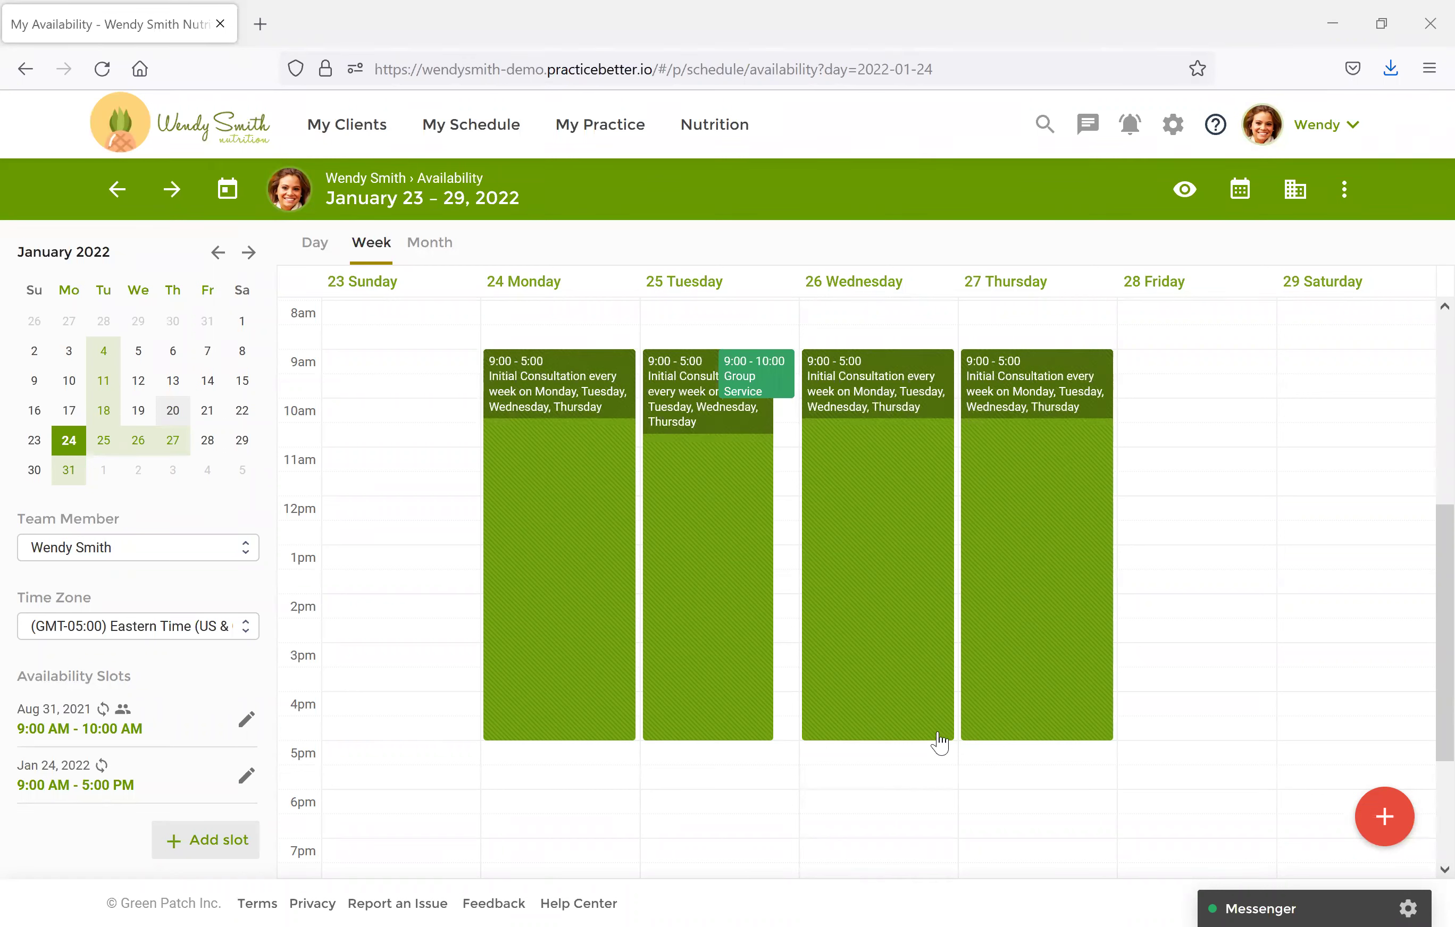
# Go to the practice's services and visit the public booking page through the Initial Consultation's share link.
pyautogui.click(607, 125)
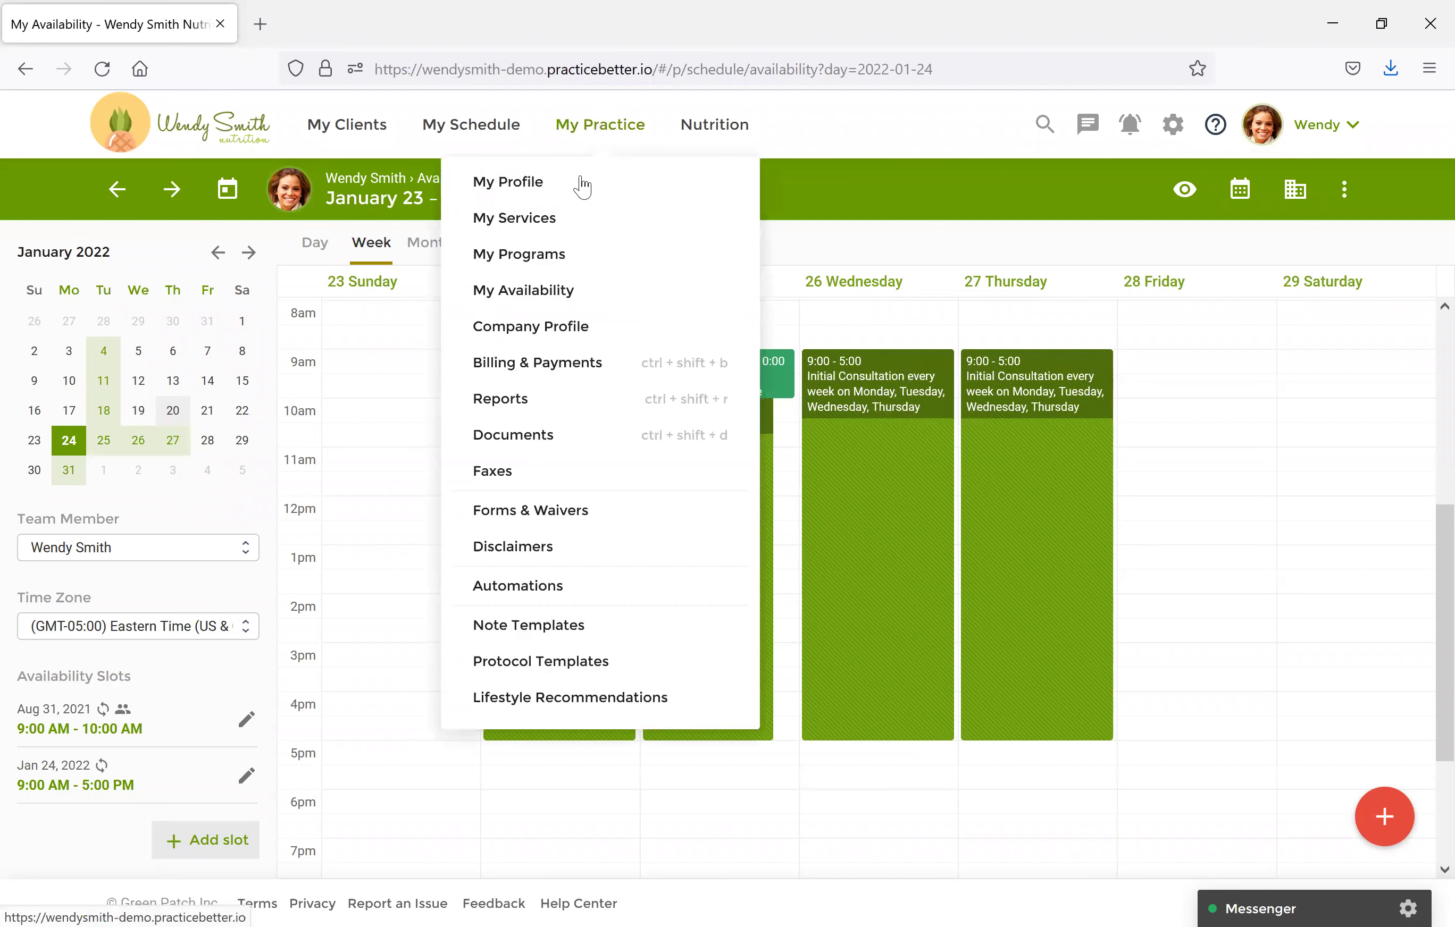
pyautogui.click(564, 218)
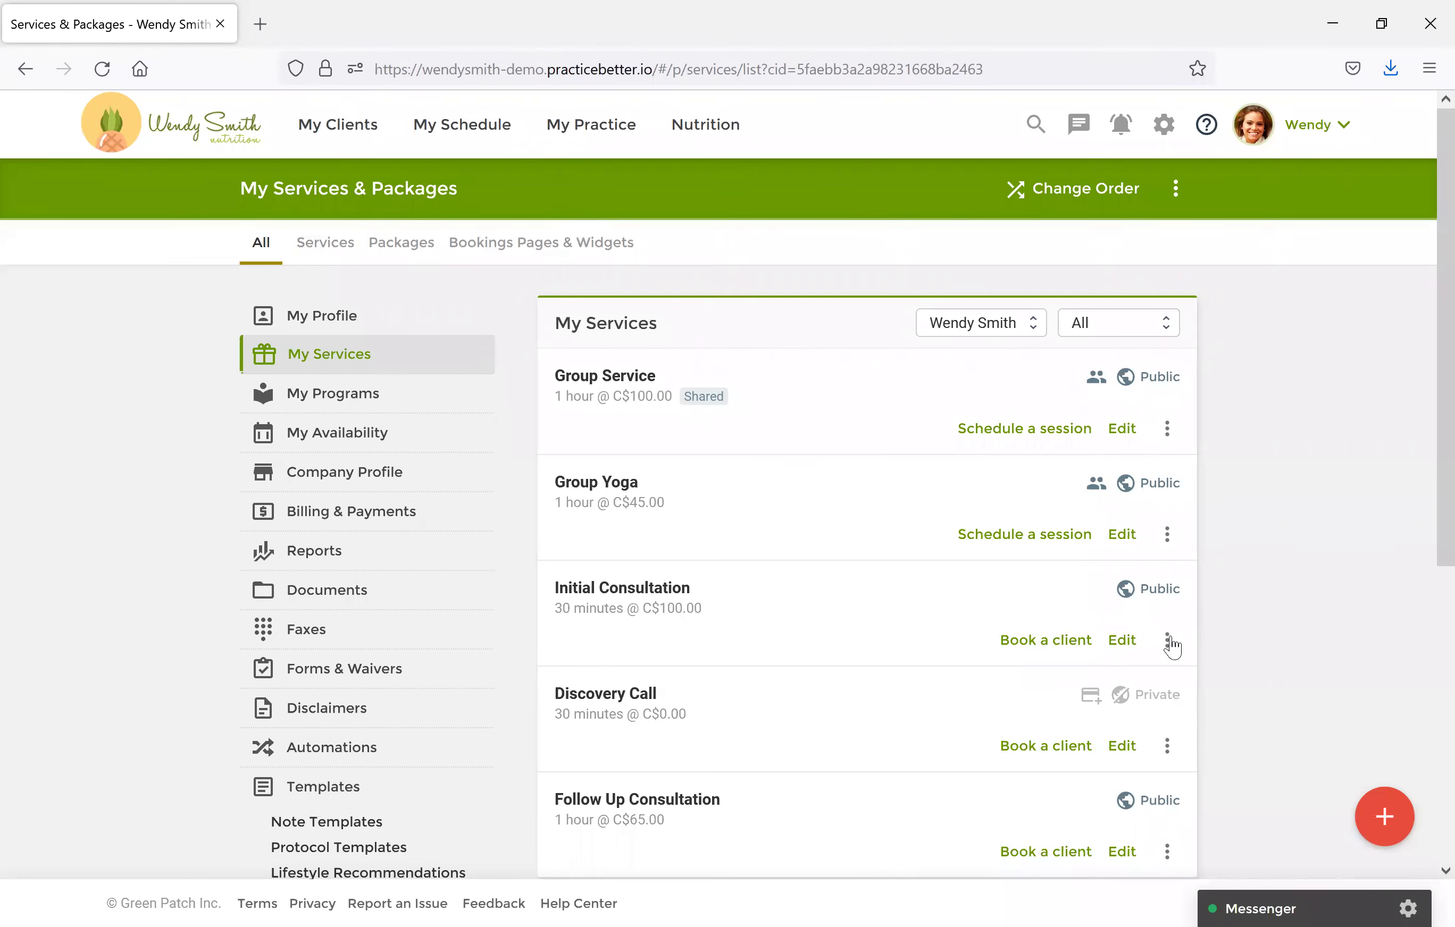
pyautogui.click(1168, 641)
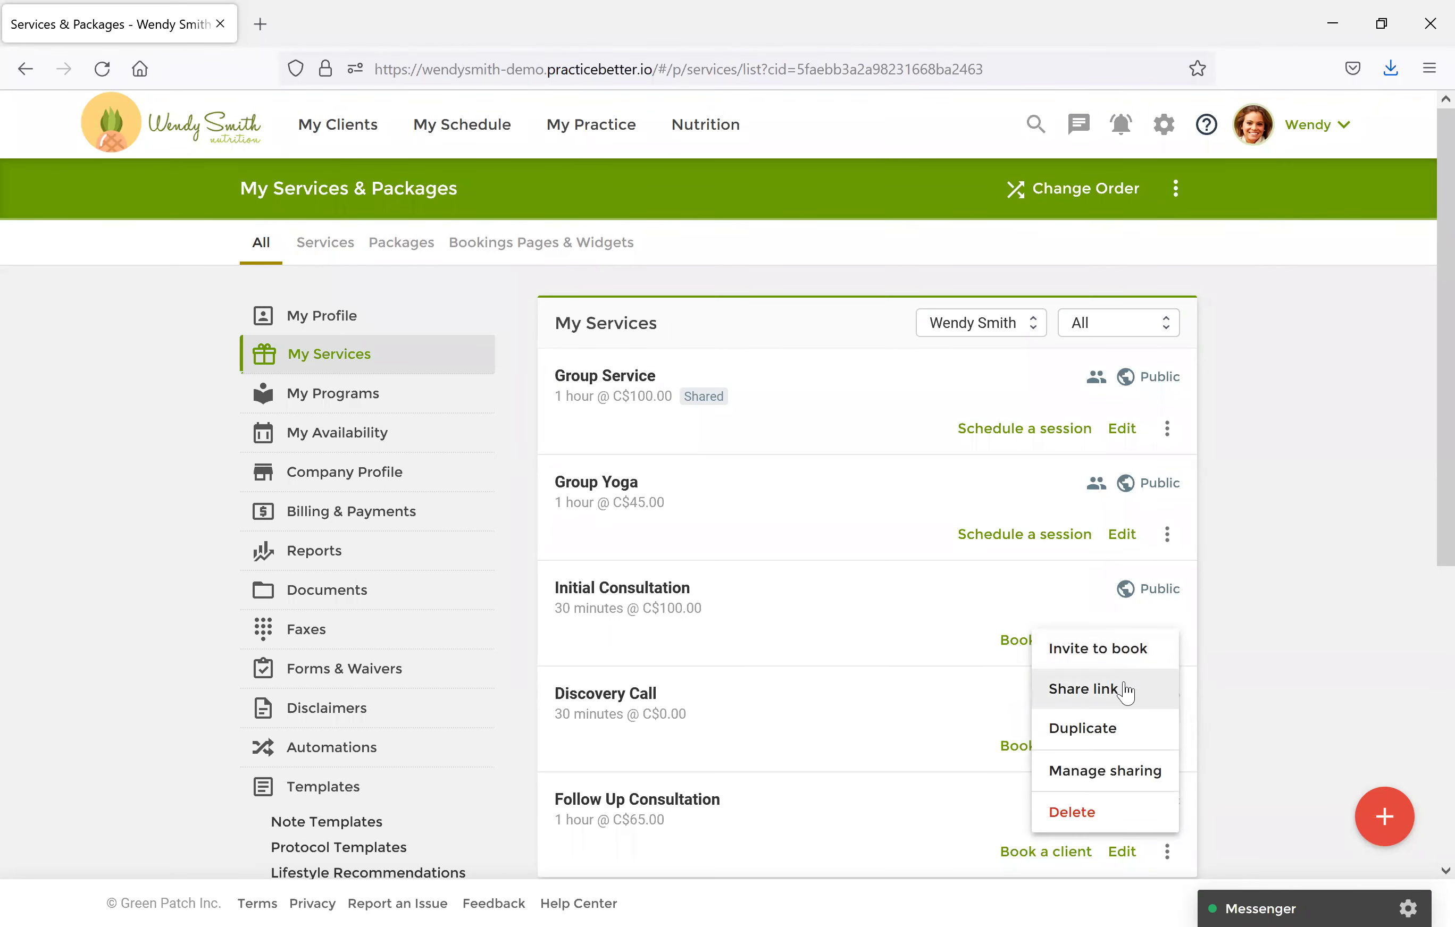
pyautogui.click(1127, 692)
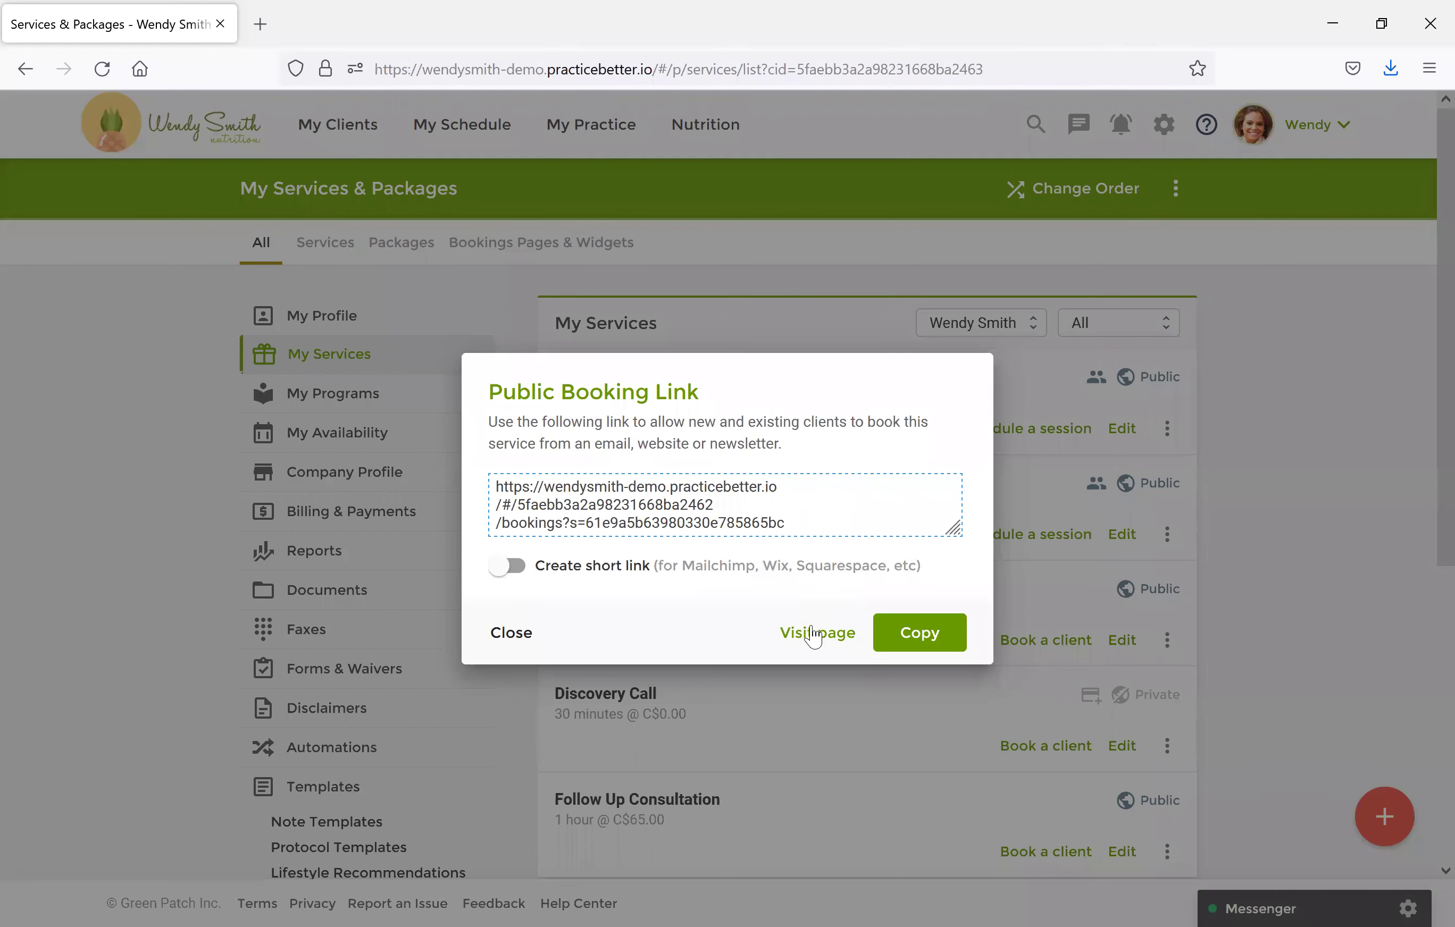
pyautogui.click(819, 638)
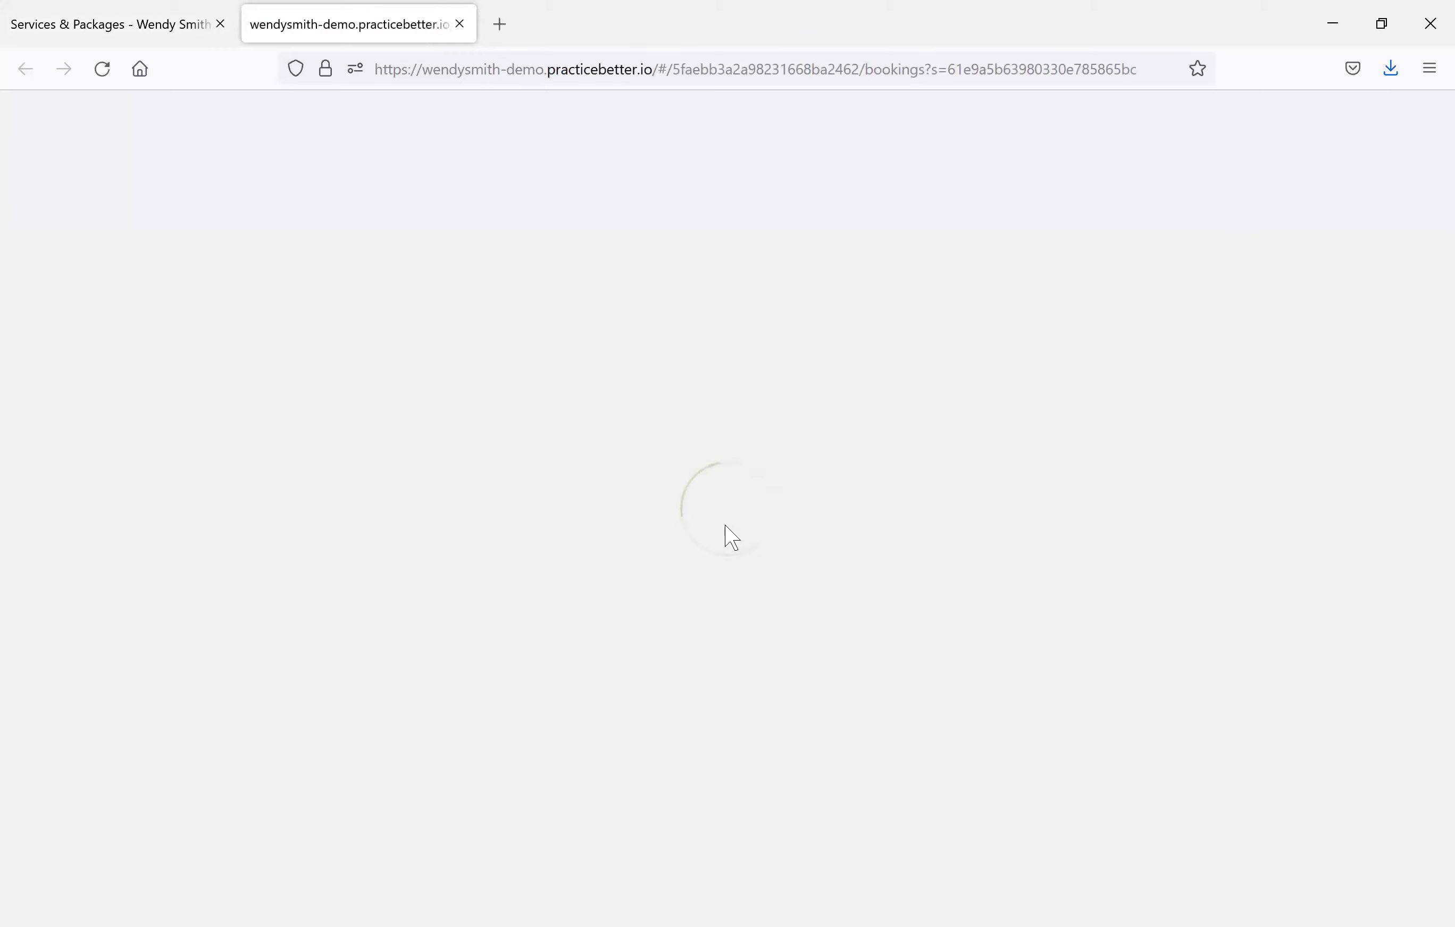
# On the public booking page, choose January 24, 2022 and the 1:45 PM - 2:15 PM EST time, and continue to the client details.
pyautogui.scroll(-4, 715, 493)
pyautogui.scroll(2, 716, 492)
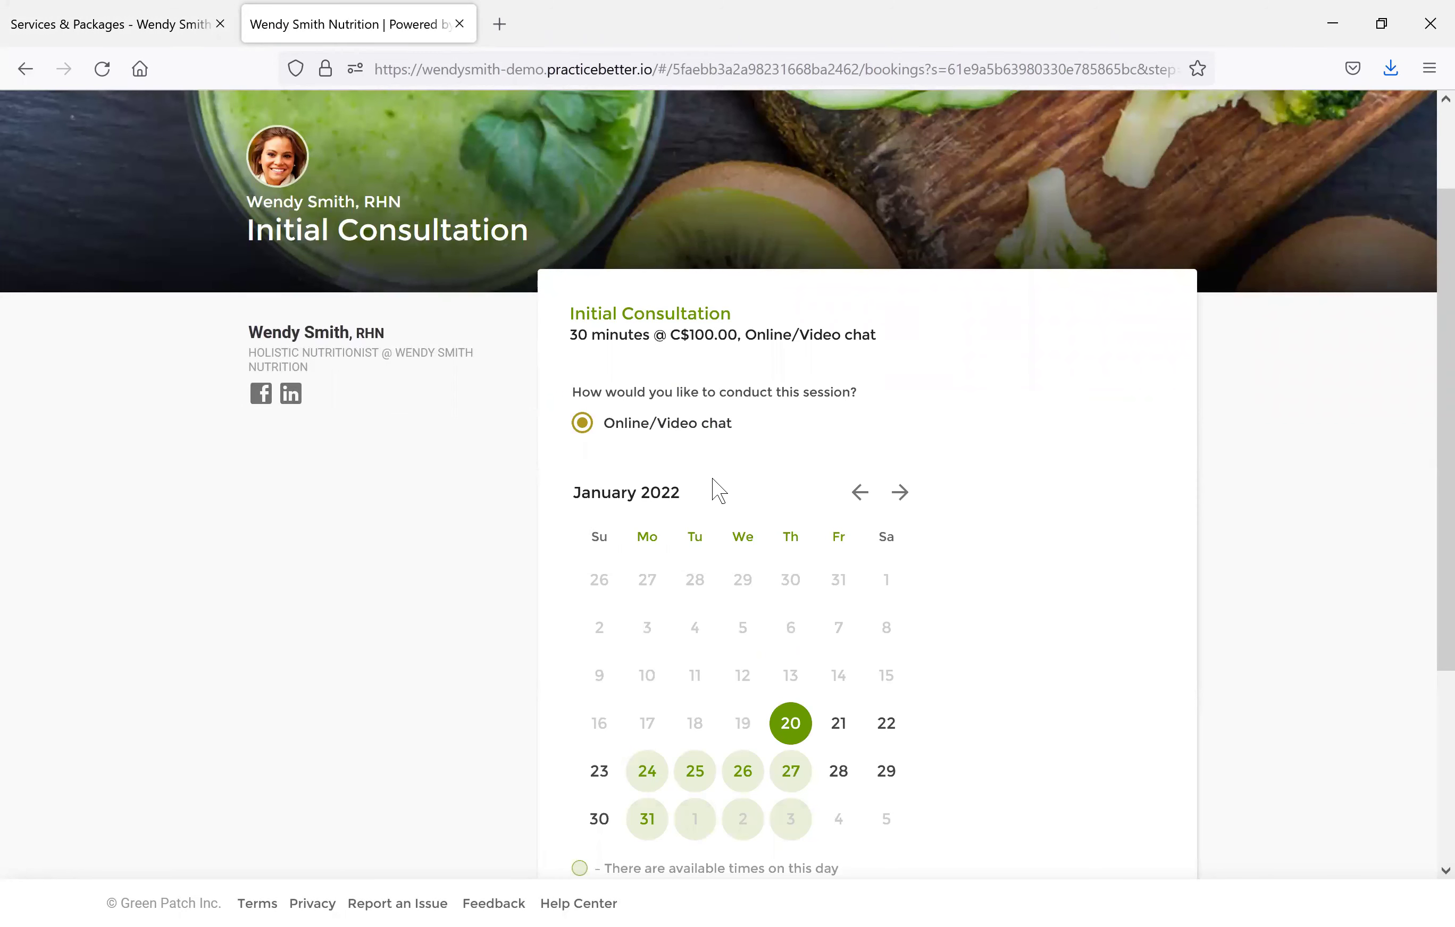
pyautogui.scroll(-2, 715, 501)
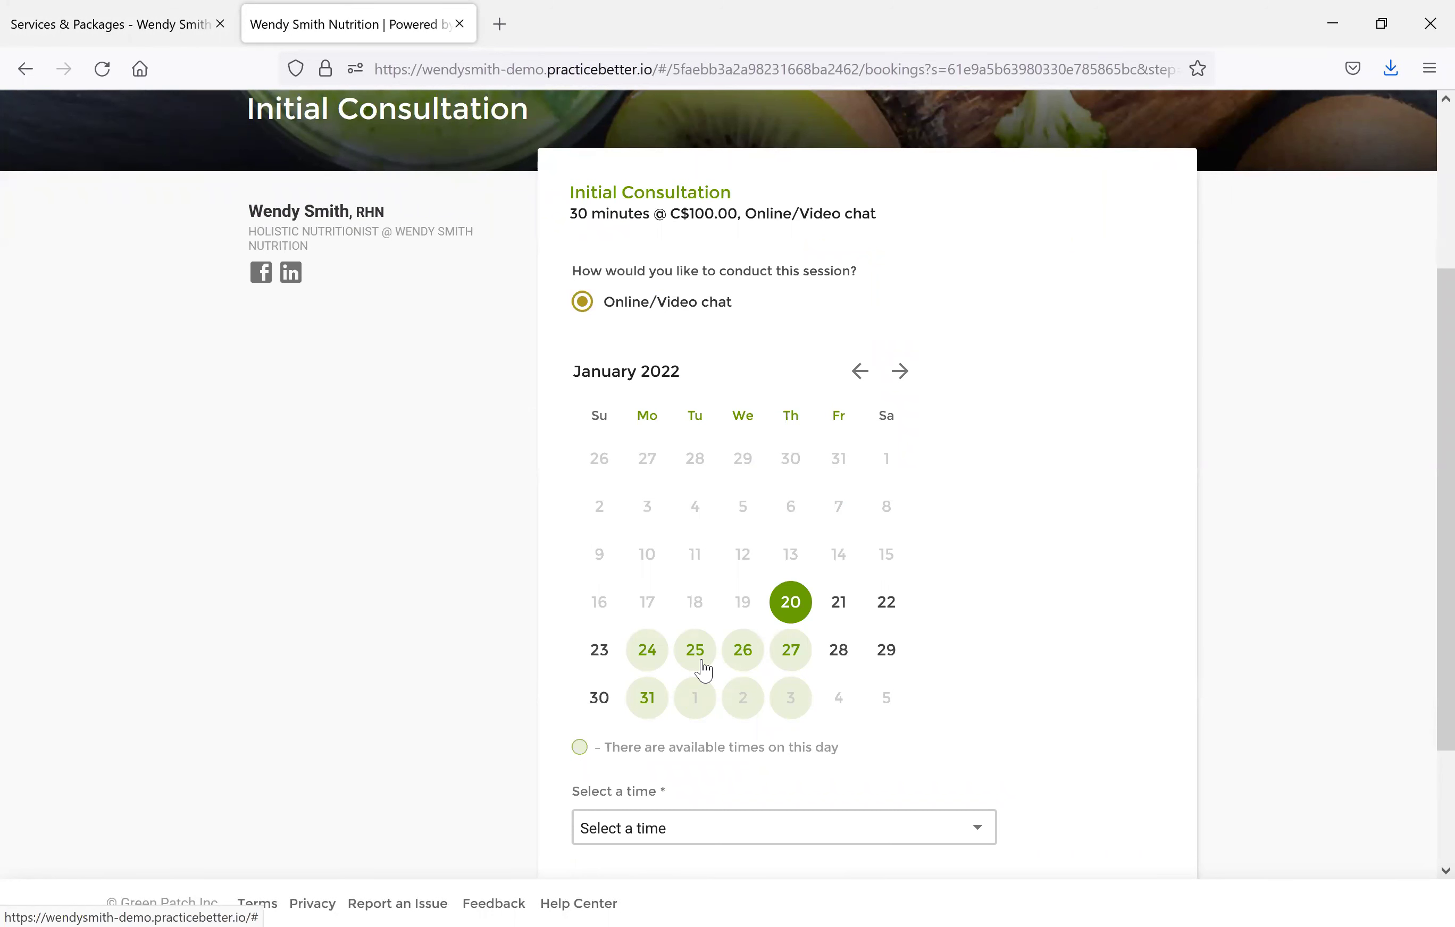
pyautogui.scroll(-2, 700, 664)
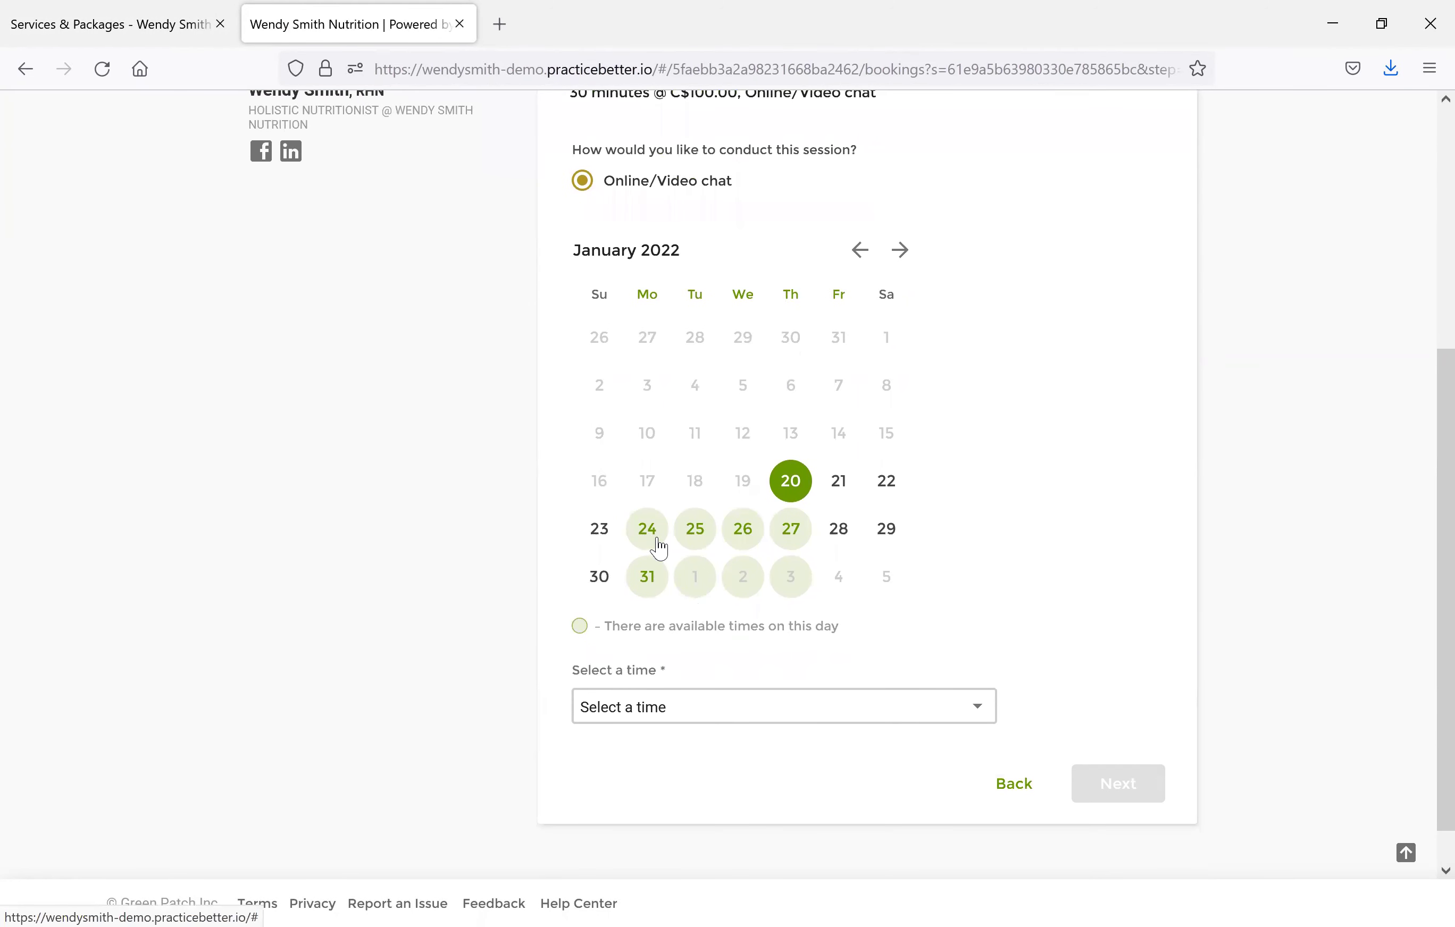
pyautogui.click(658, 549)
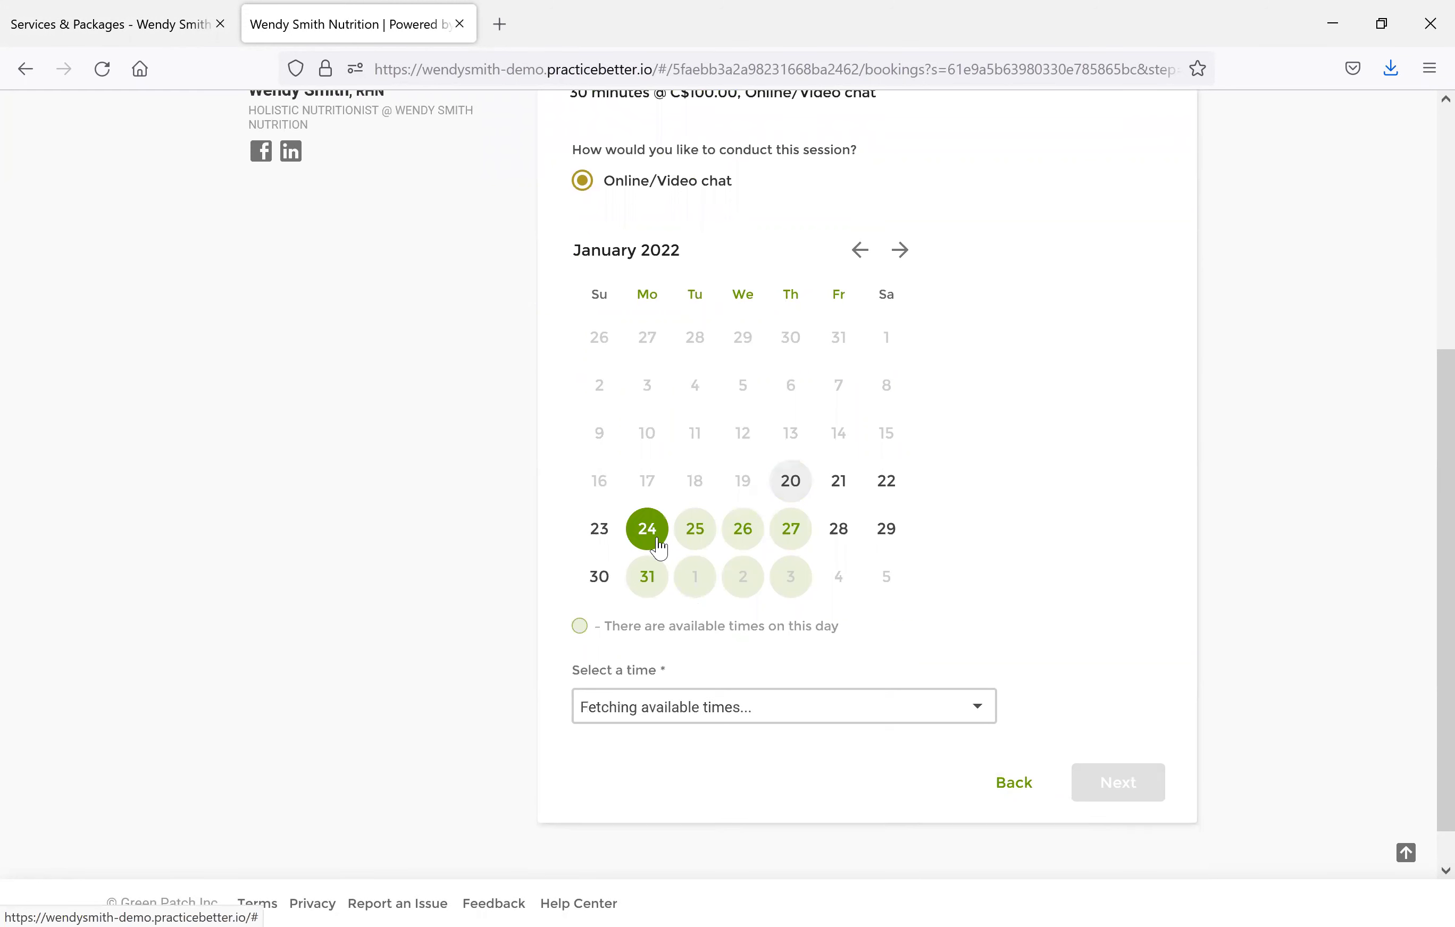
pyautogui.click(744, 711)
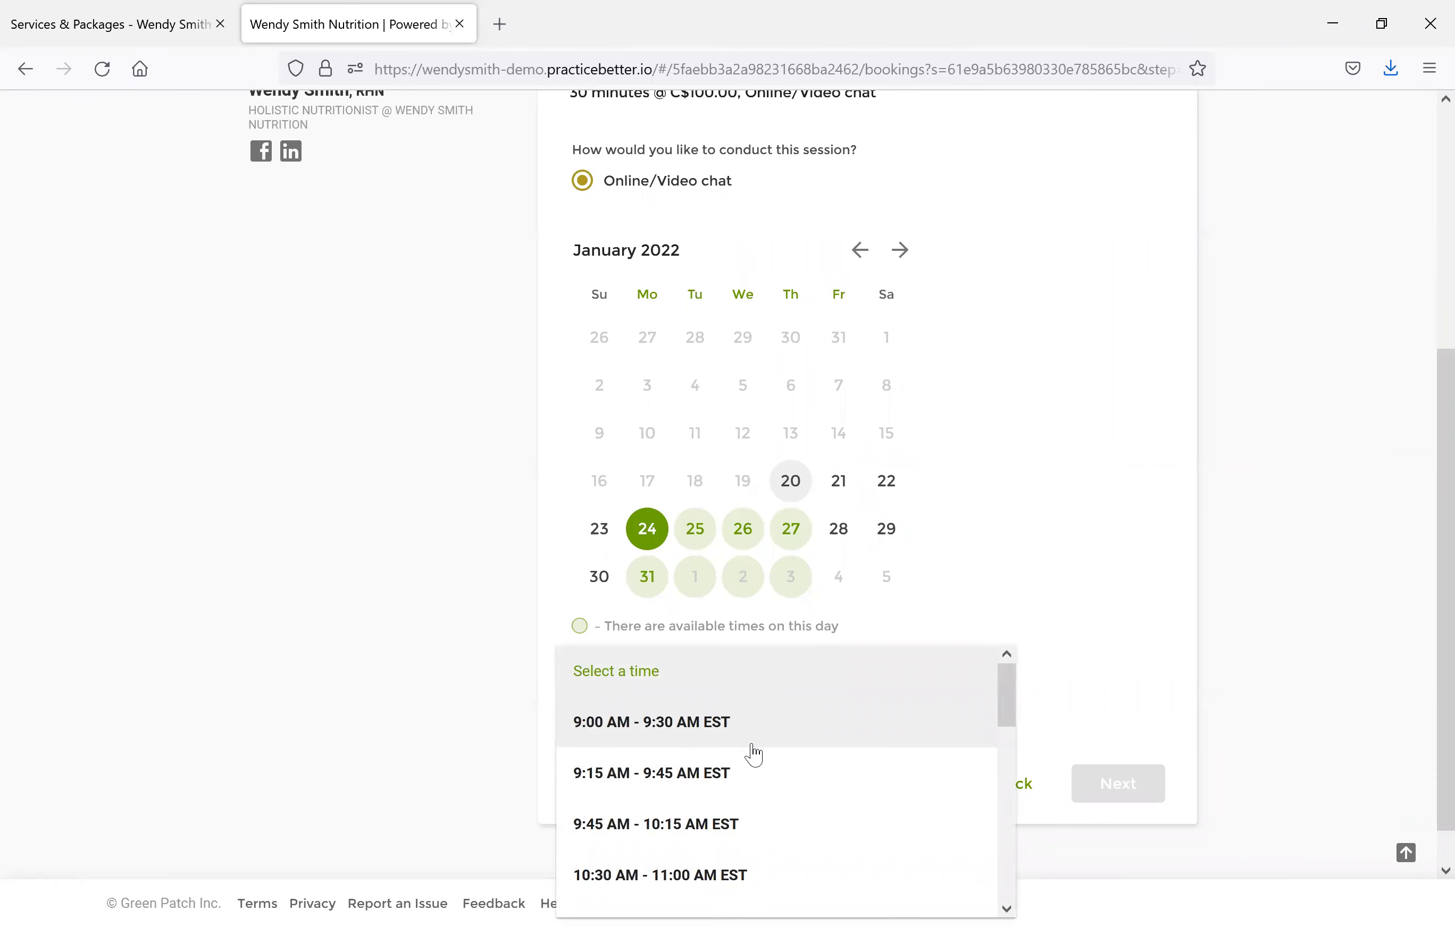
pyautogui.scroll(-6, 734, 825)
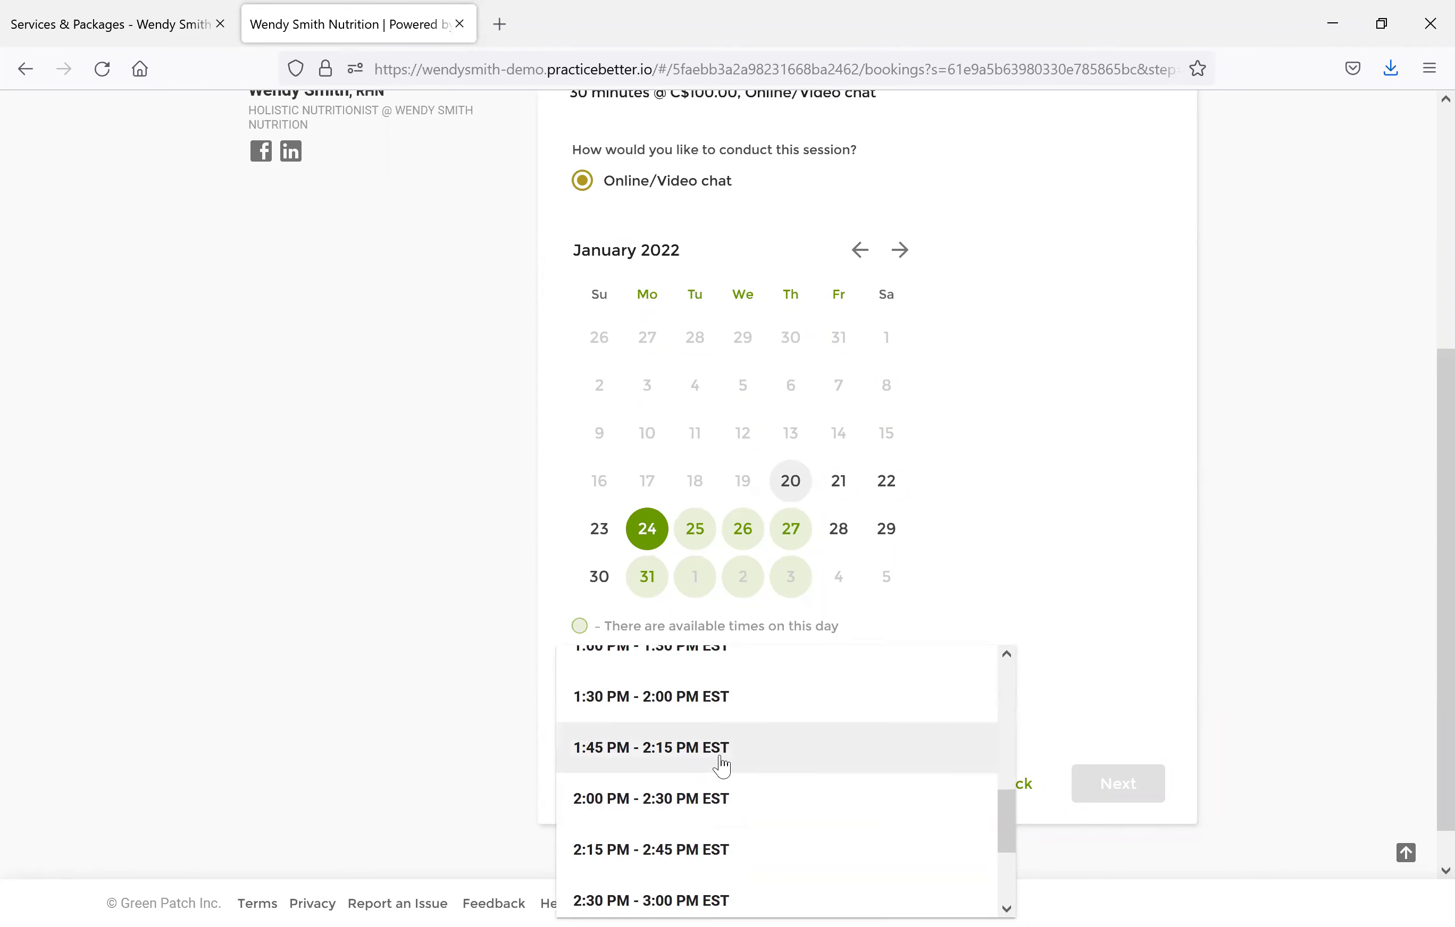
pyautogui.click(722, 767)
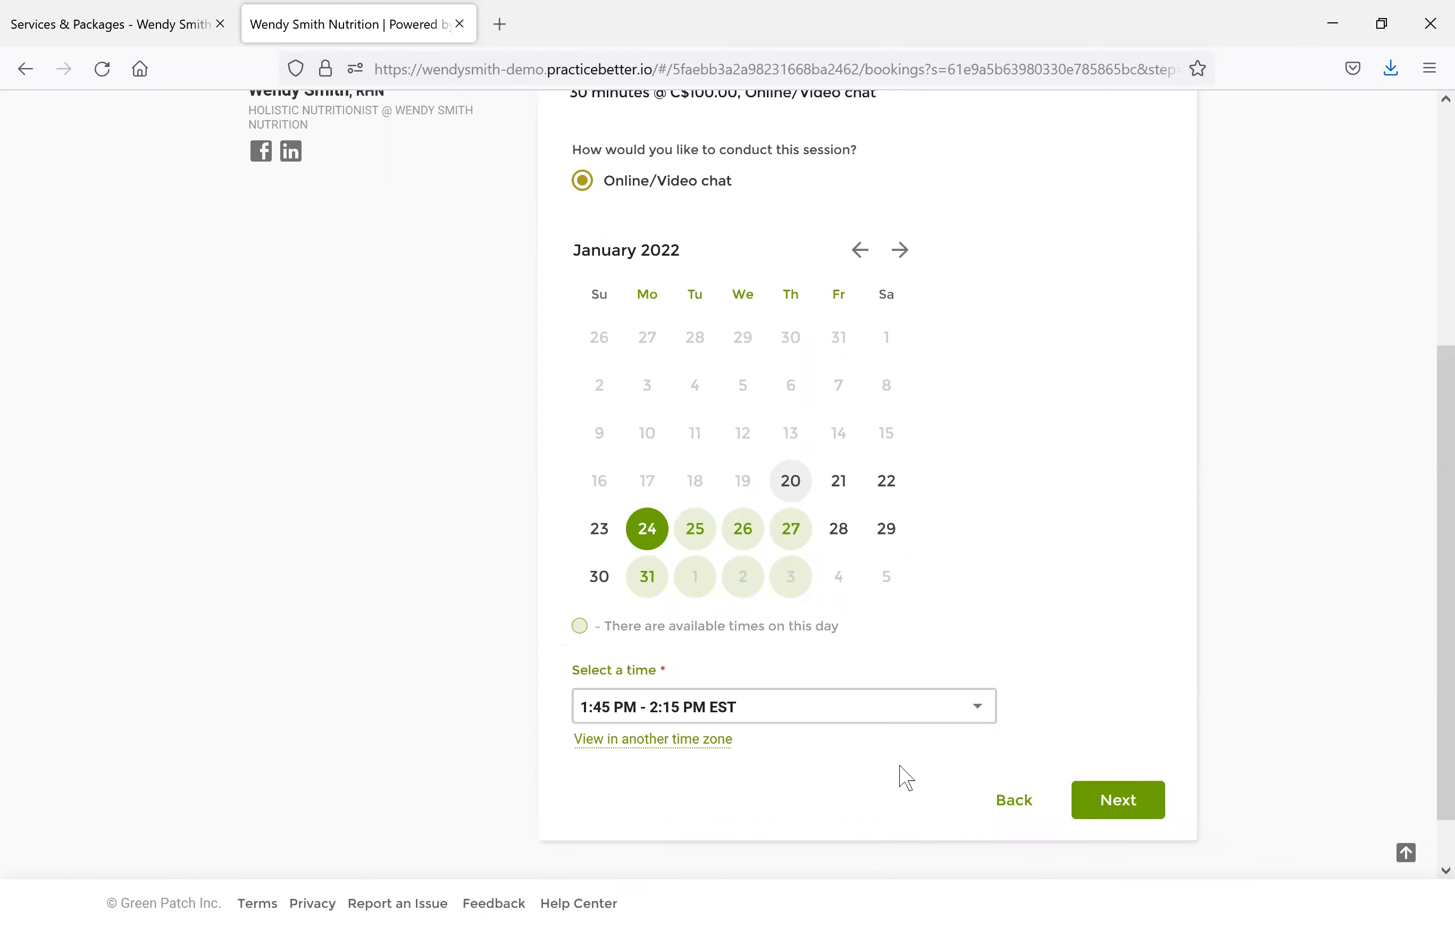
pyautogui.click(1132, 812)
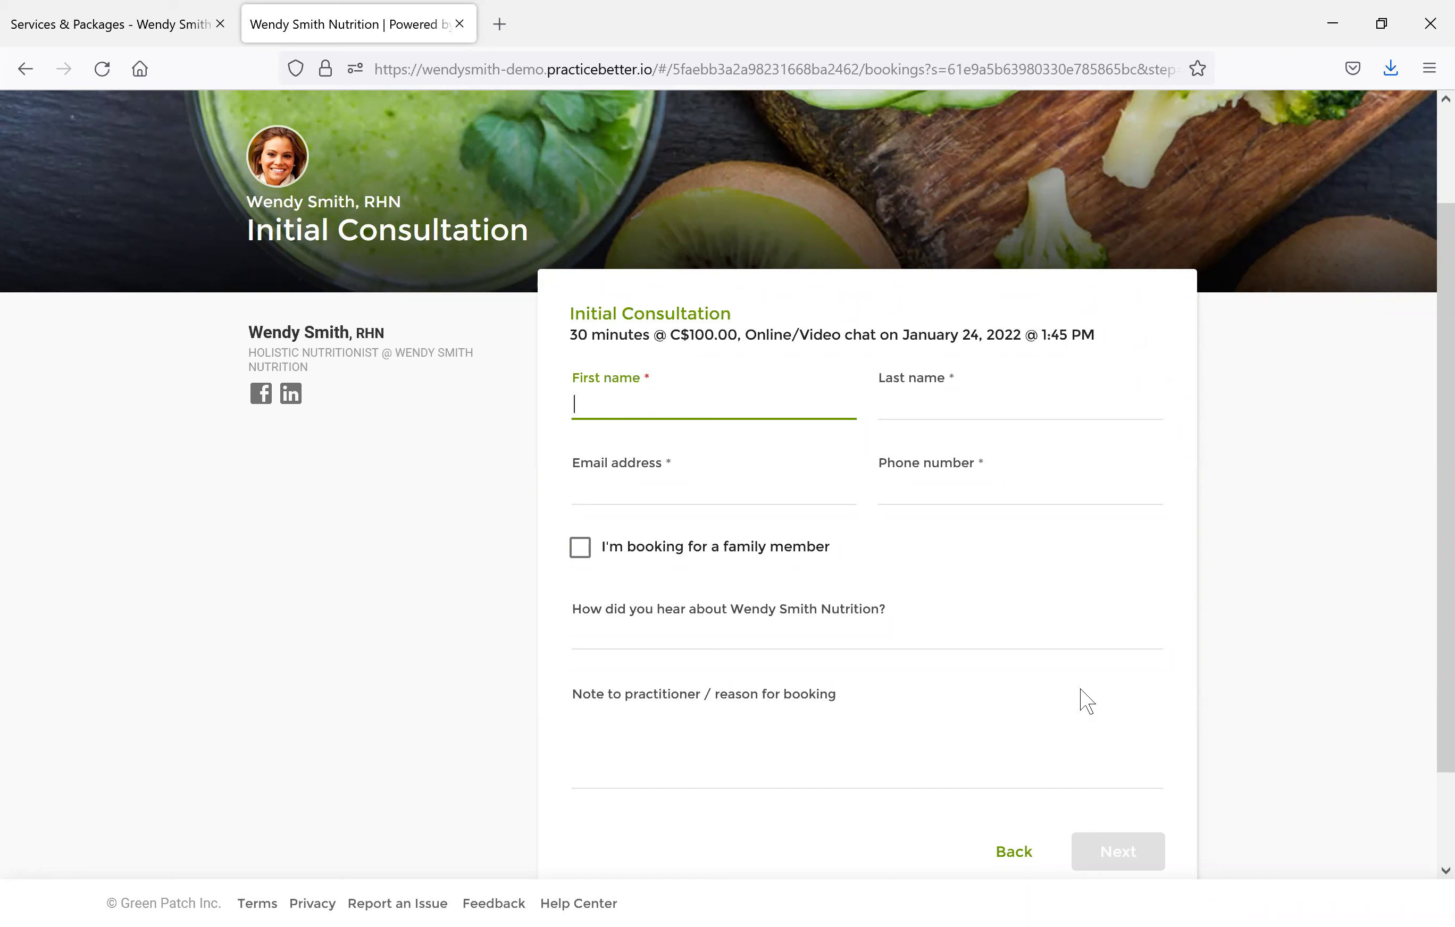
# Return to the practice's services page and go to the shareable website links and booking widgets settings.
pyautogui.click(125, 23)
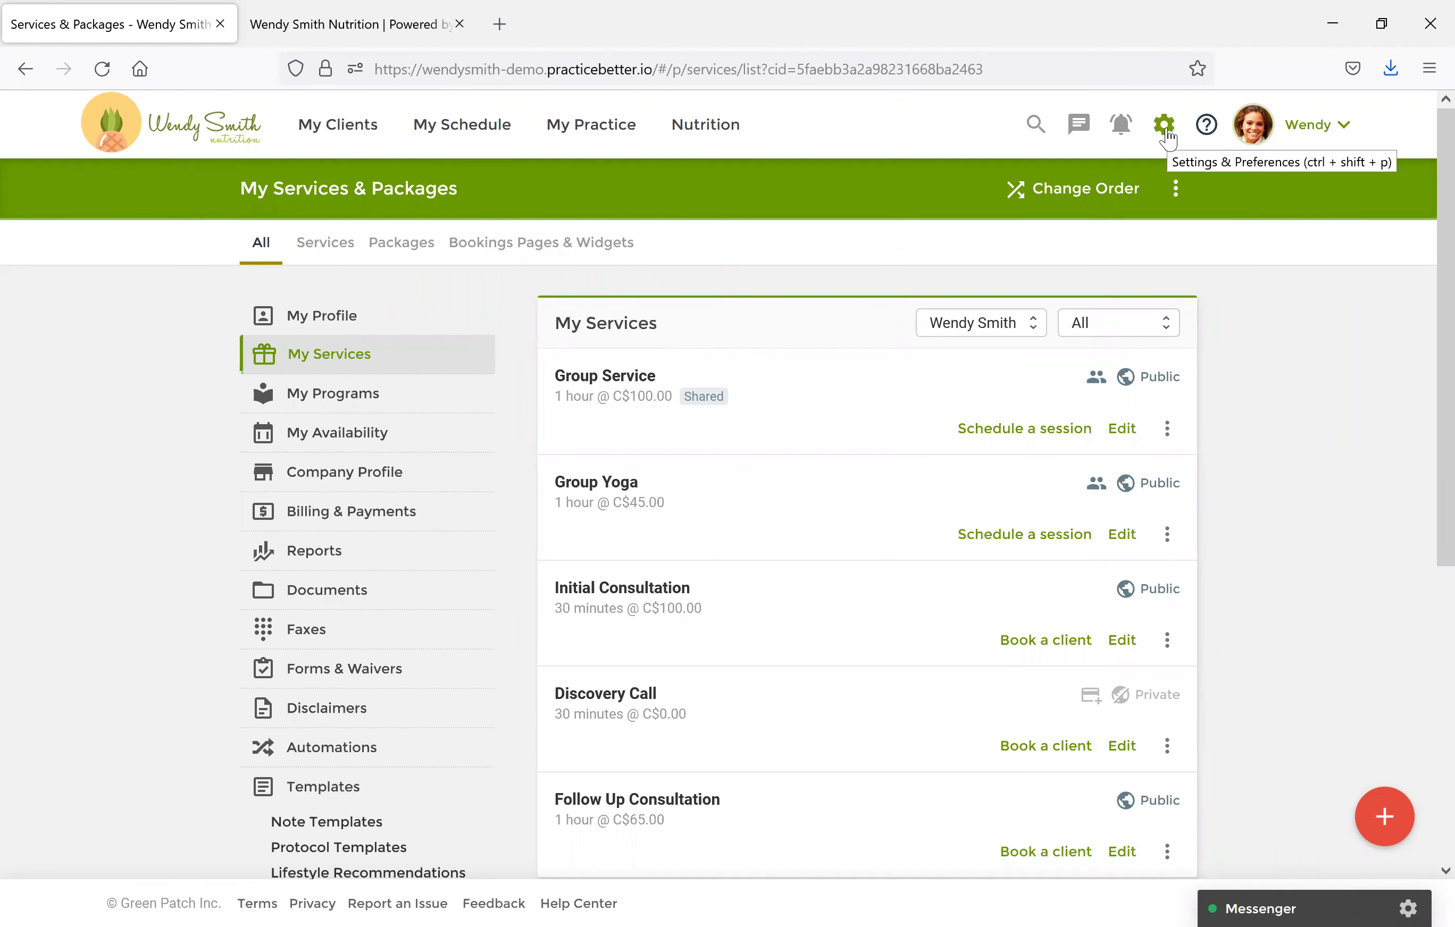
pyautogui.click(1167, 139)
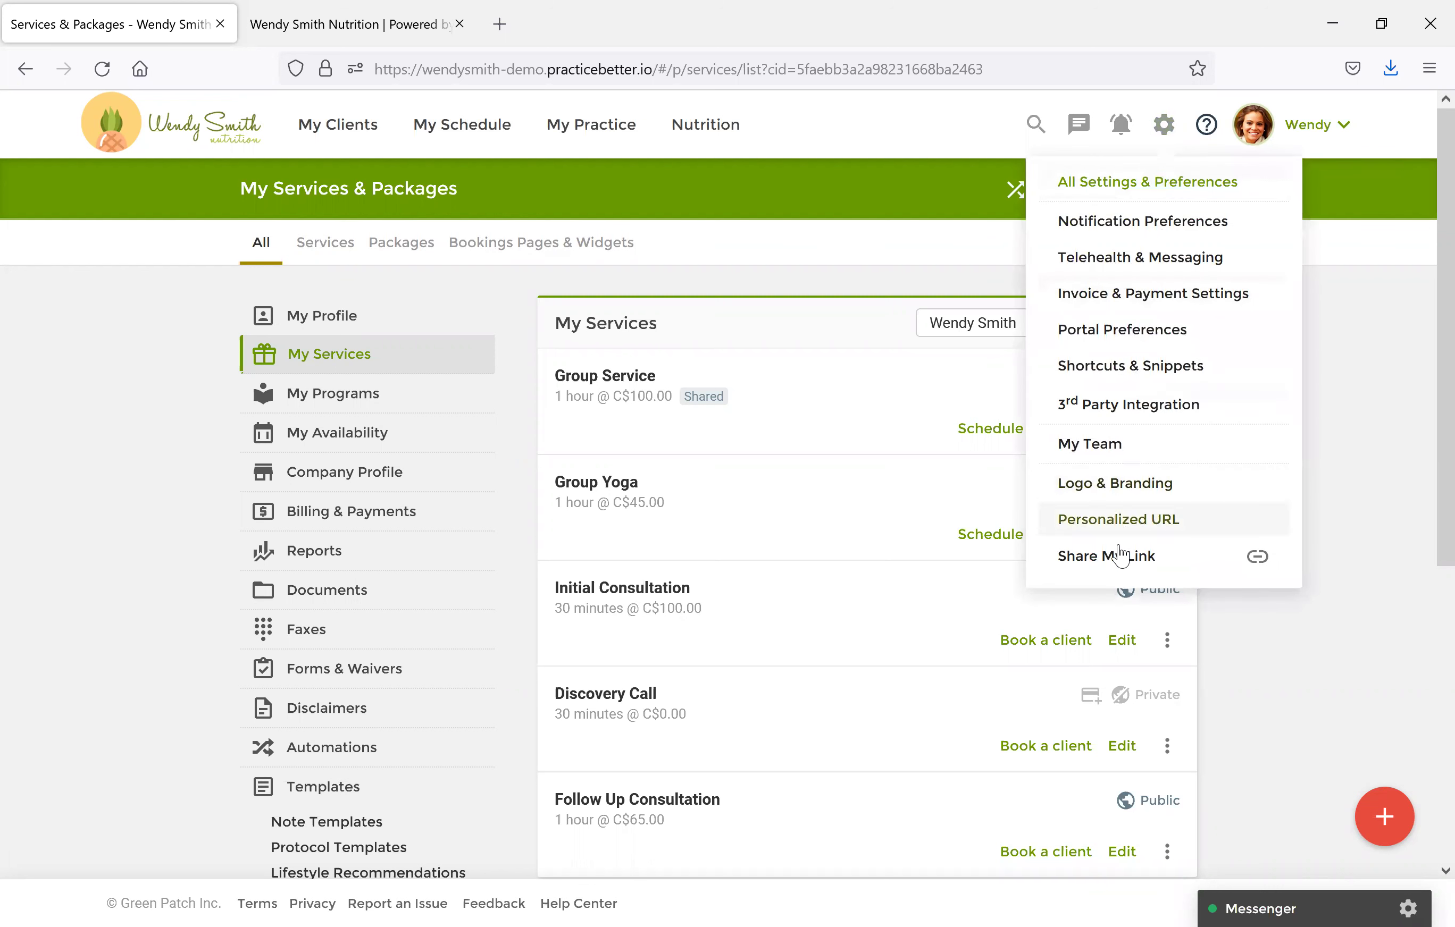
pyautogui.click(1119, 565)
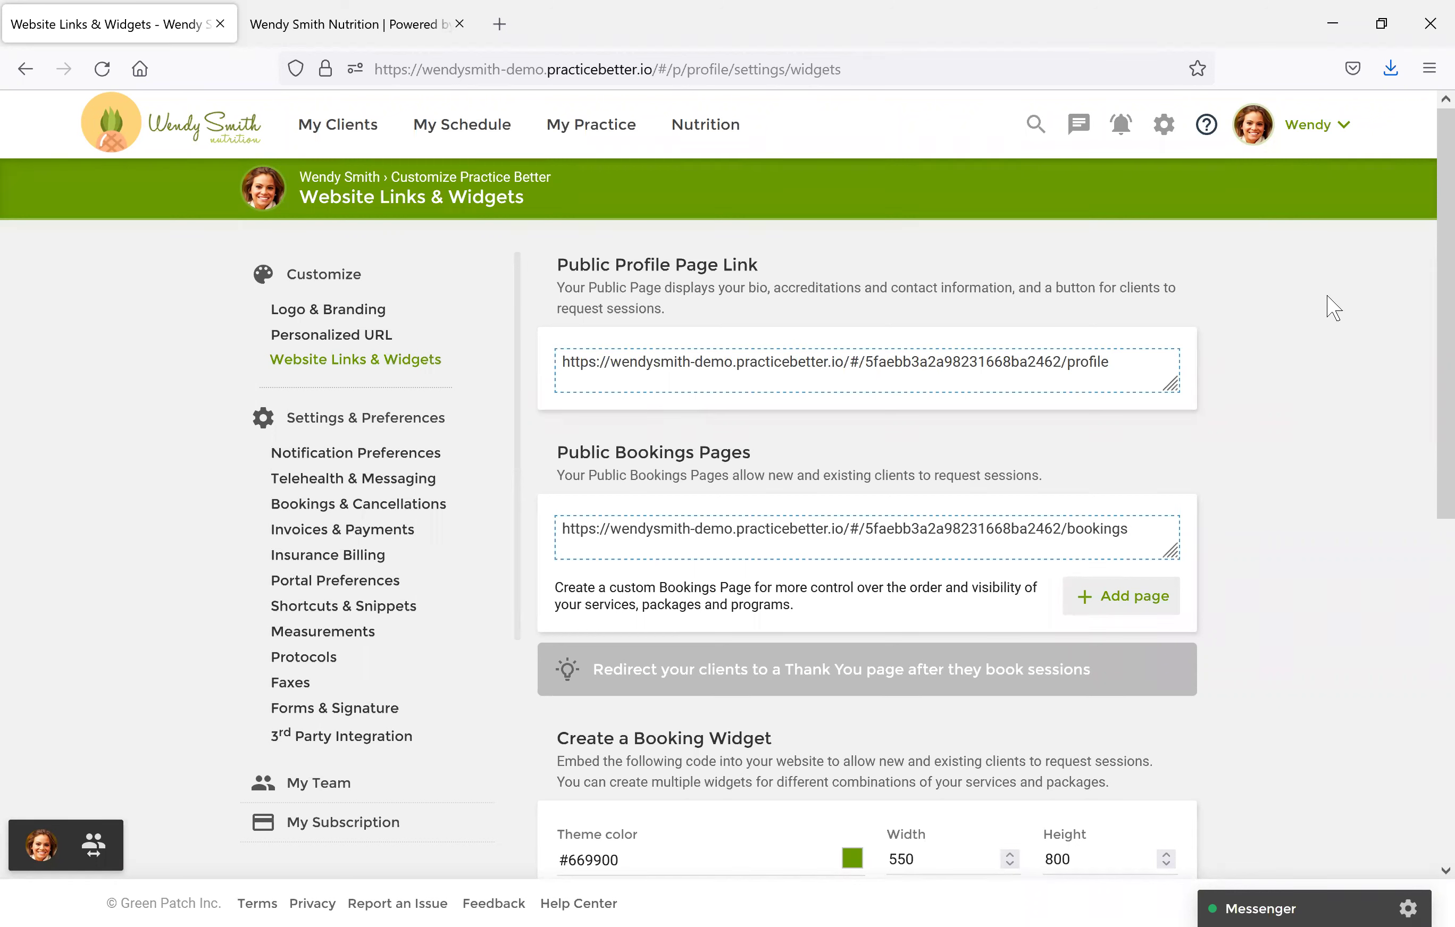
# In Forms & Waivers, start a new form from the Intake Questionnaire template, acknowledge the review notice and look over its first fields.
pyautogui.click(582, 131)
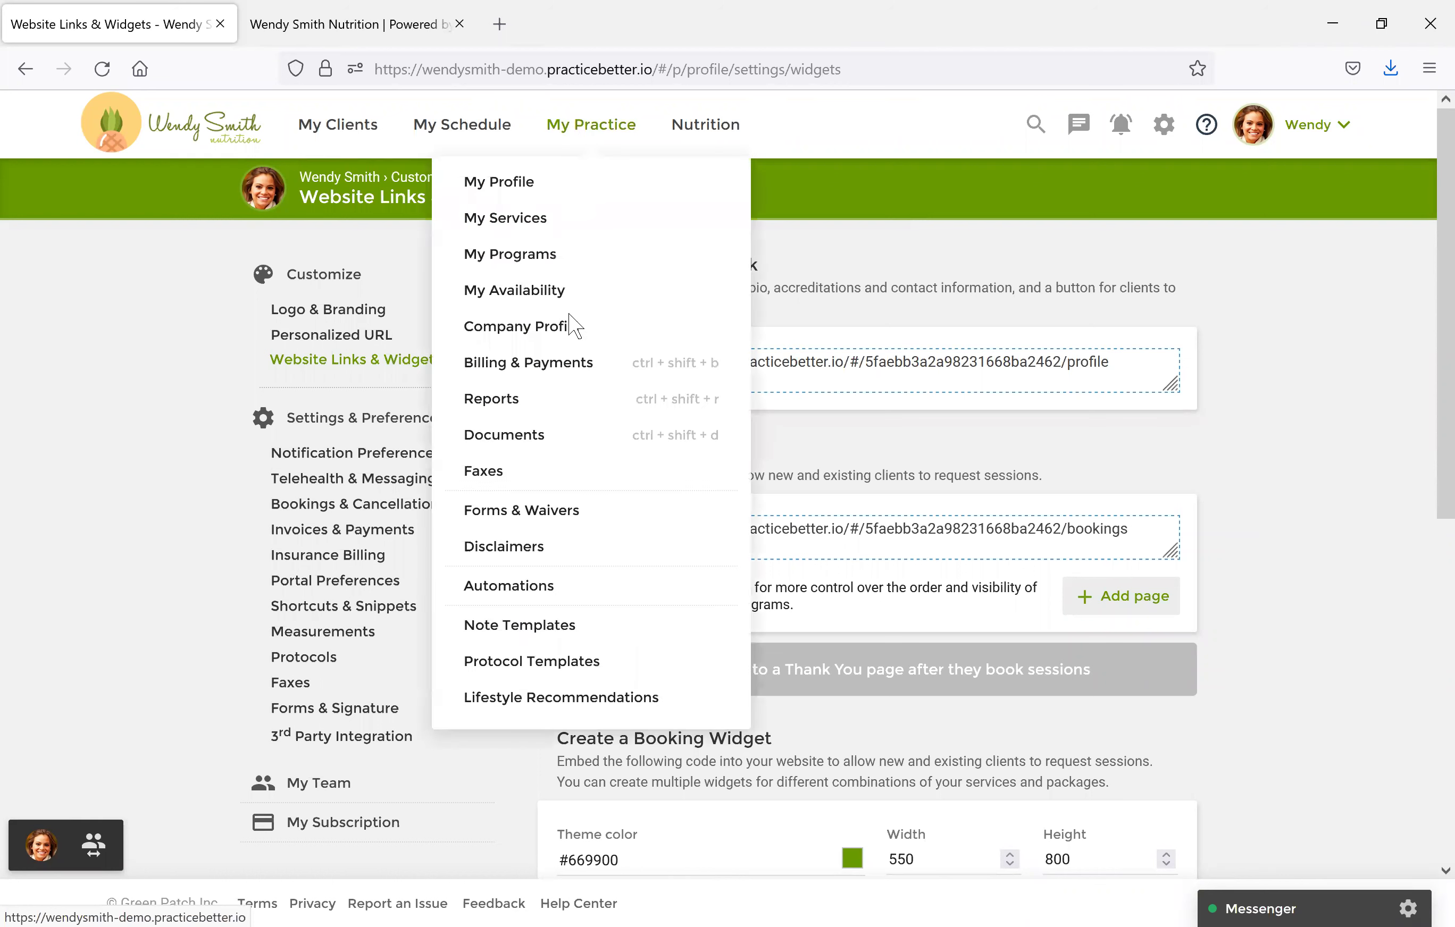
pyautogui.click(540, 520)
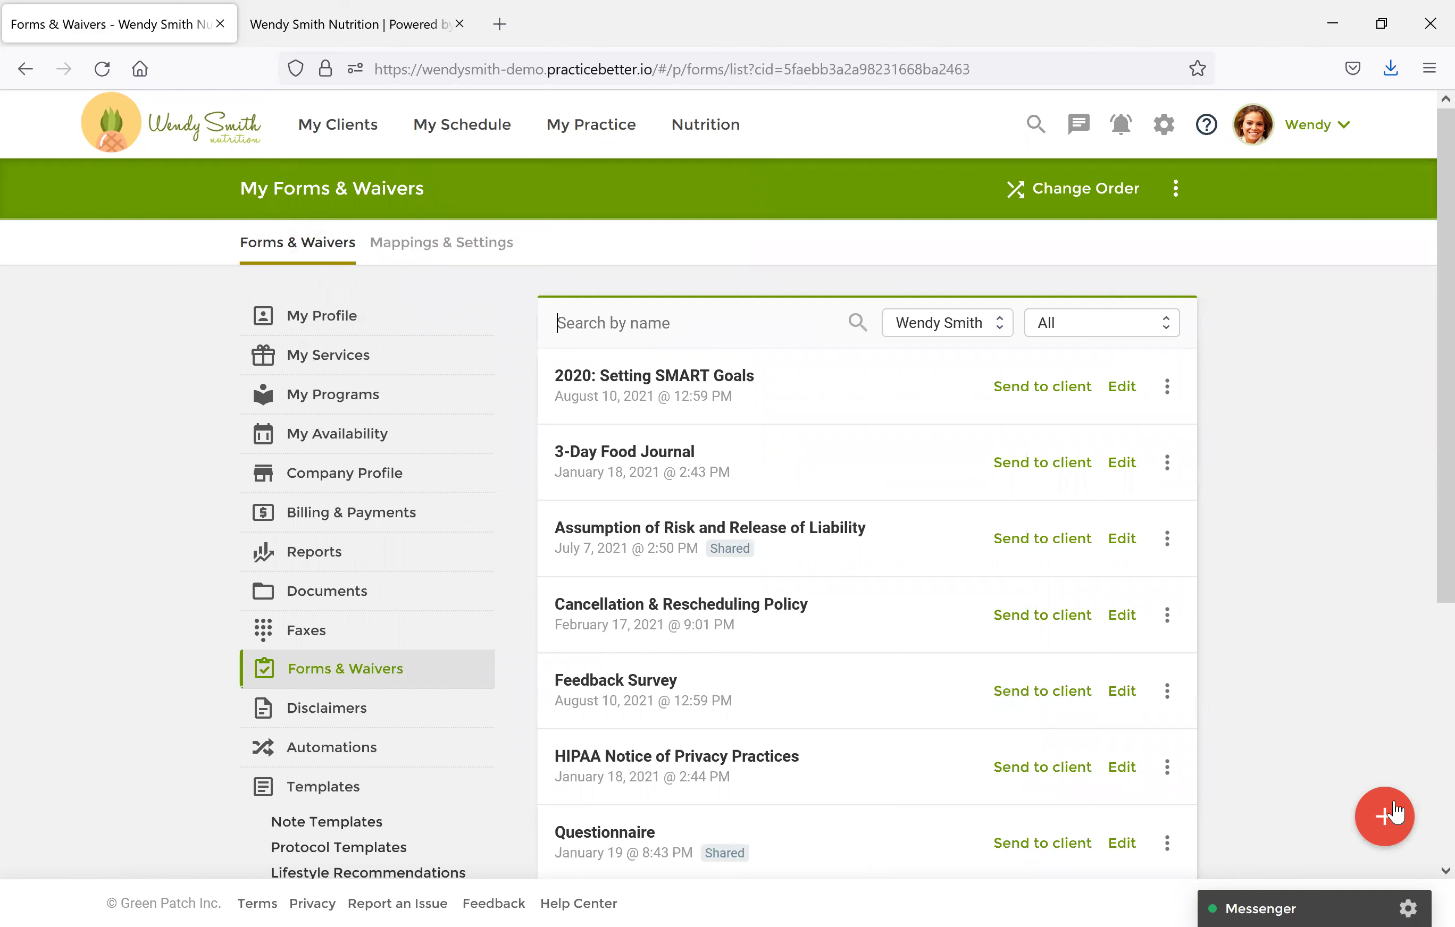
pyautogui.click(1396, 814)
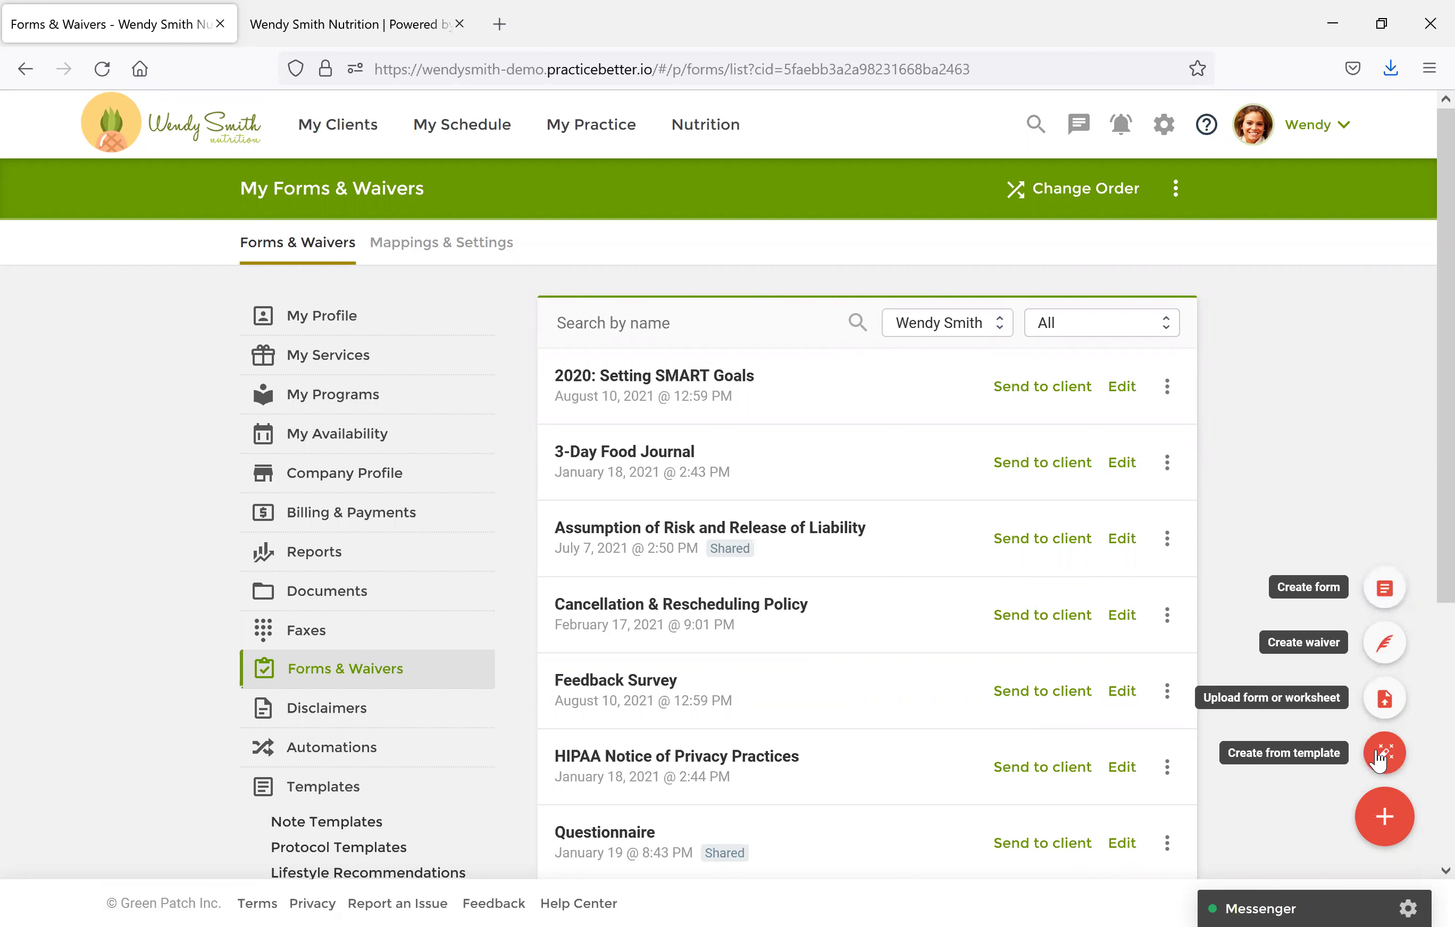
pyautogui.click(1382, 754)
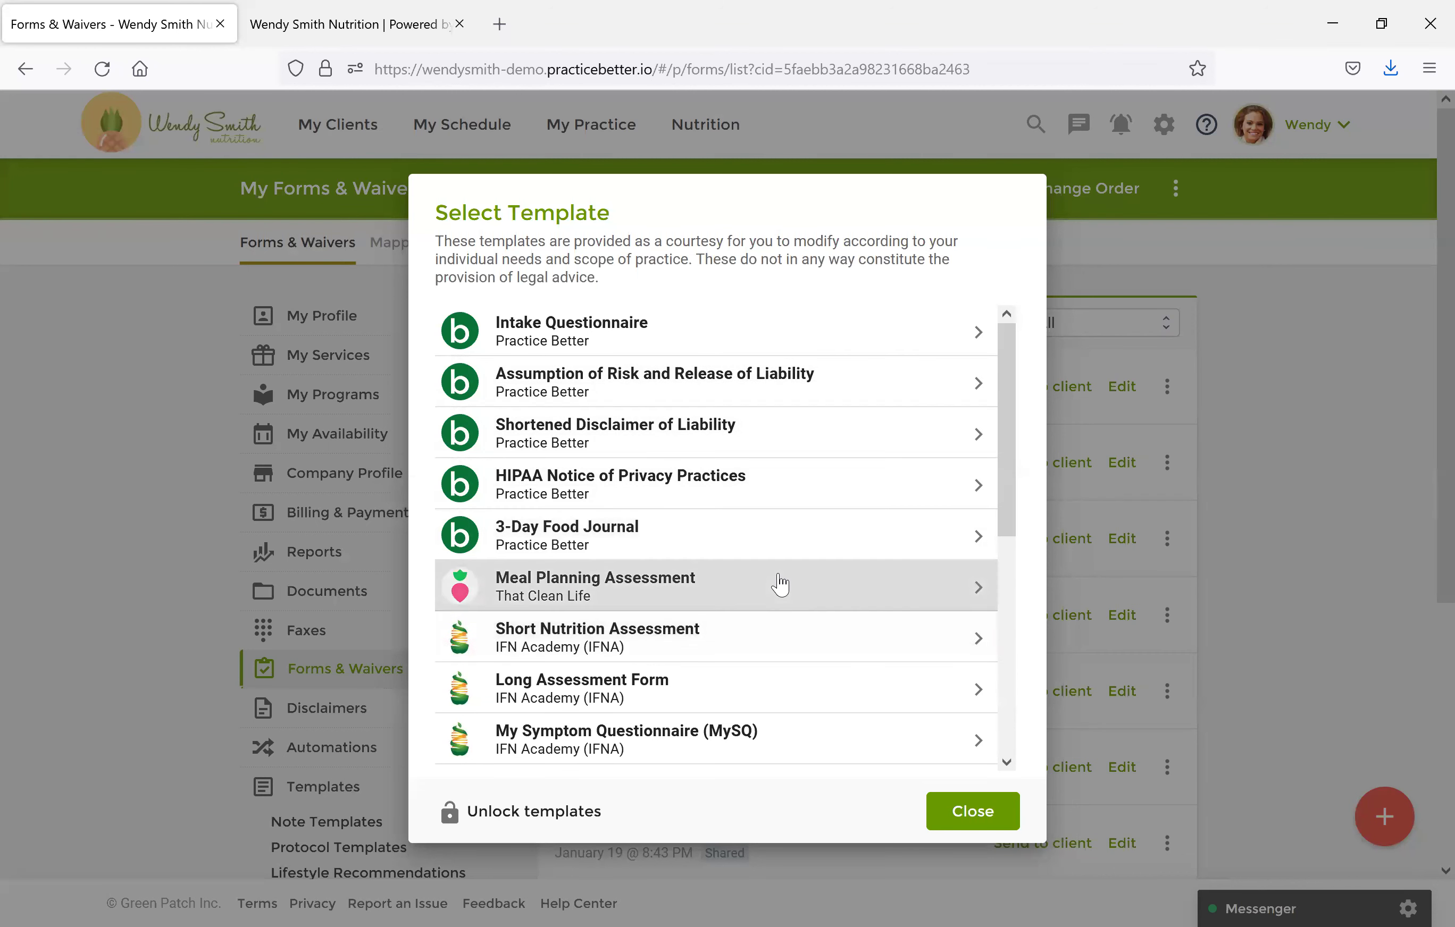
pyautogui.click(756, 348)
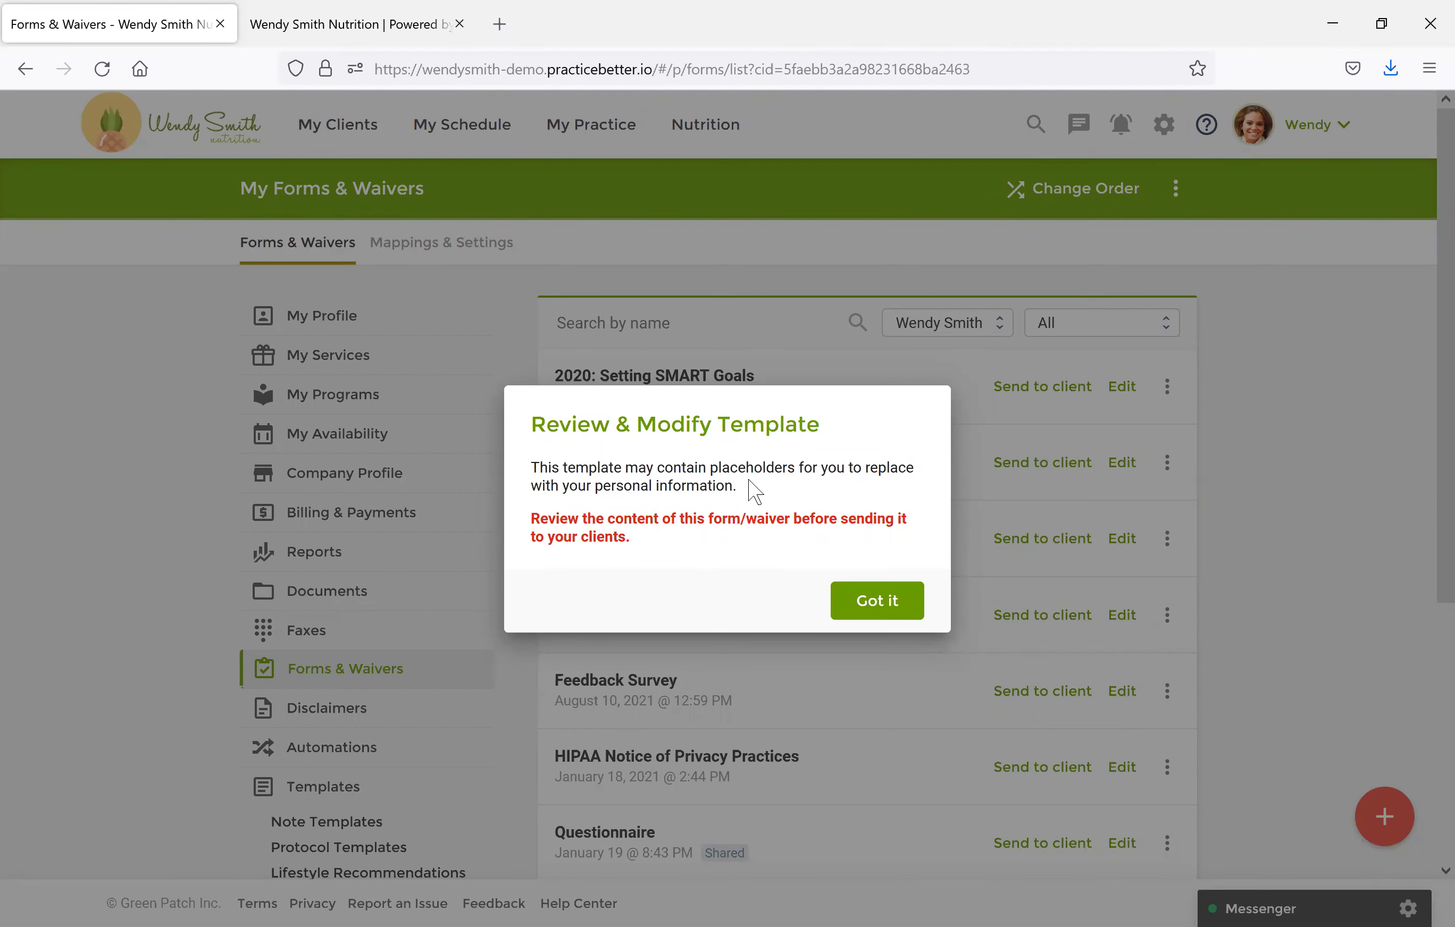
pyautogui.click(879, 612)
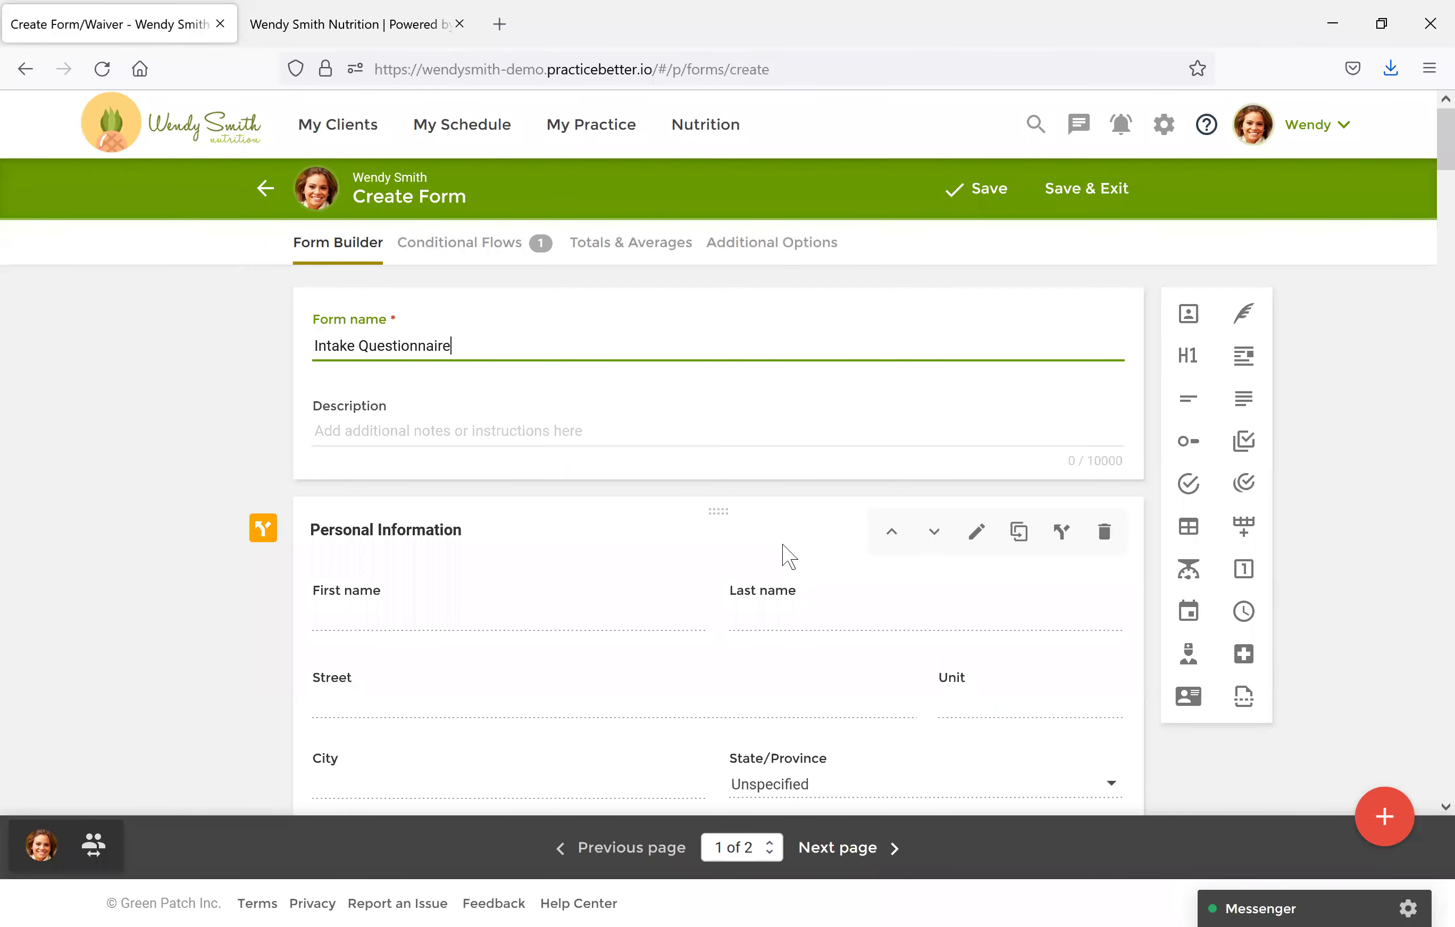
pyautogui.scroll(-2, 774, 554)
pyautogui.scroll(-2, 772, 543)
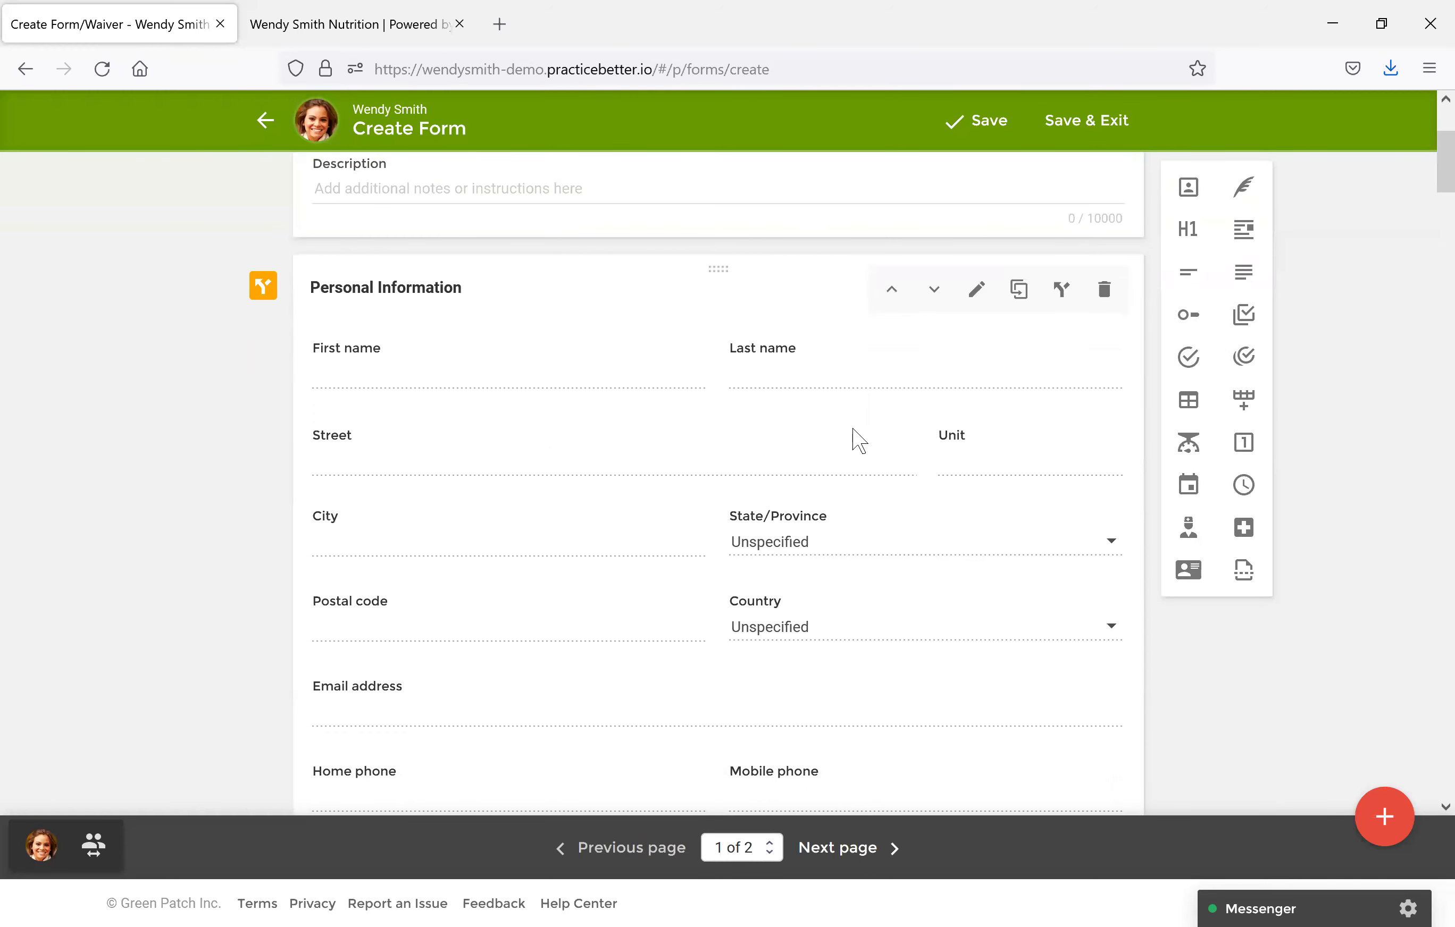
# Delete the Family History heading and the Paternal and Maternal Family Illnesses tables from the intake form, and save and exit.
pyautogui.scroll(-14, 855, 439)
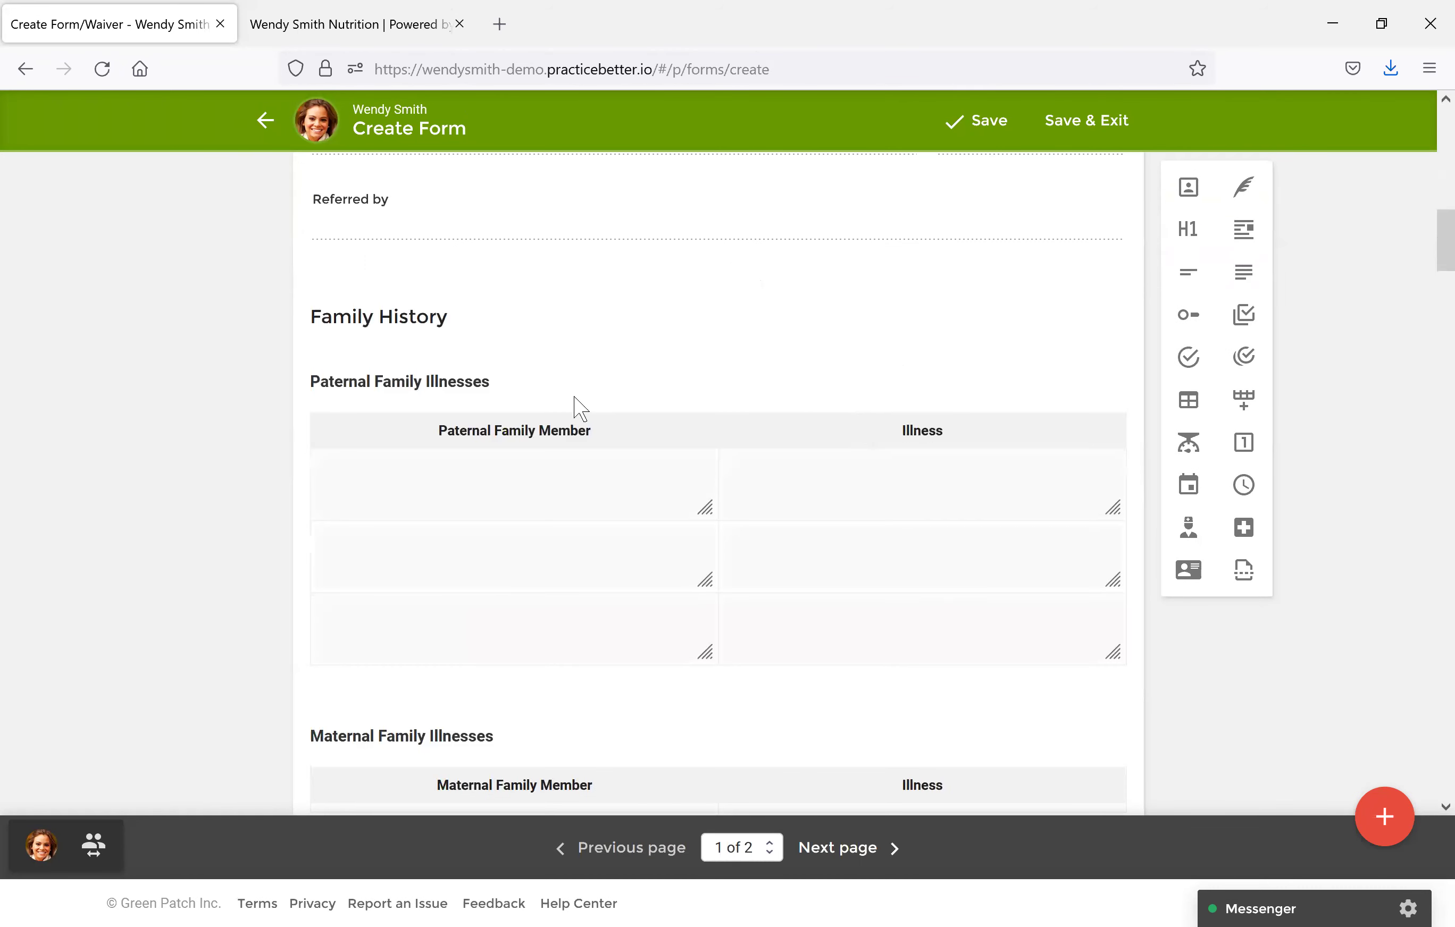
pyautogui.scroll(-10, 730, 438)
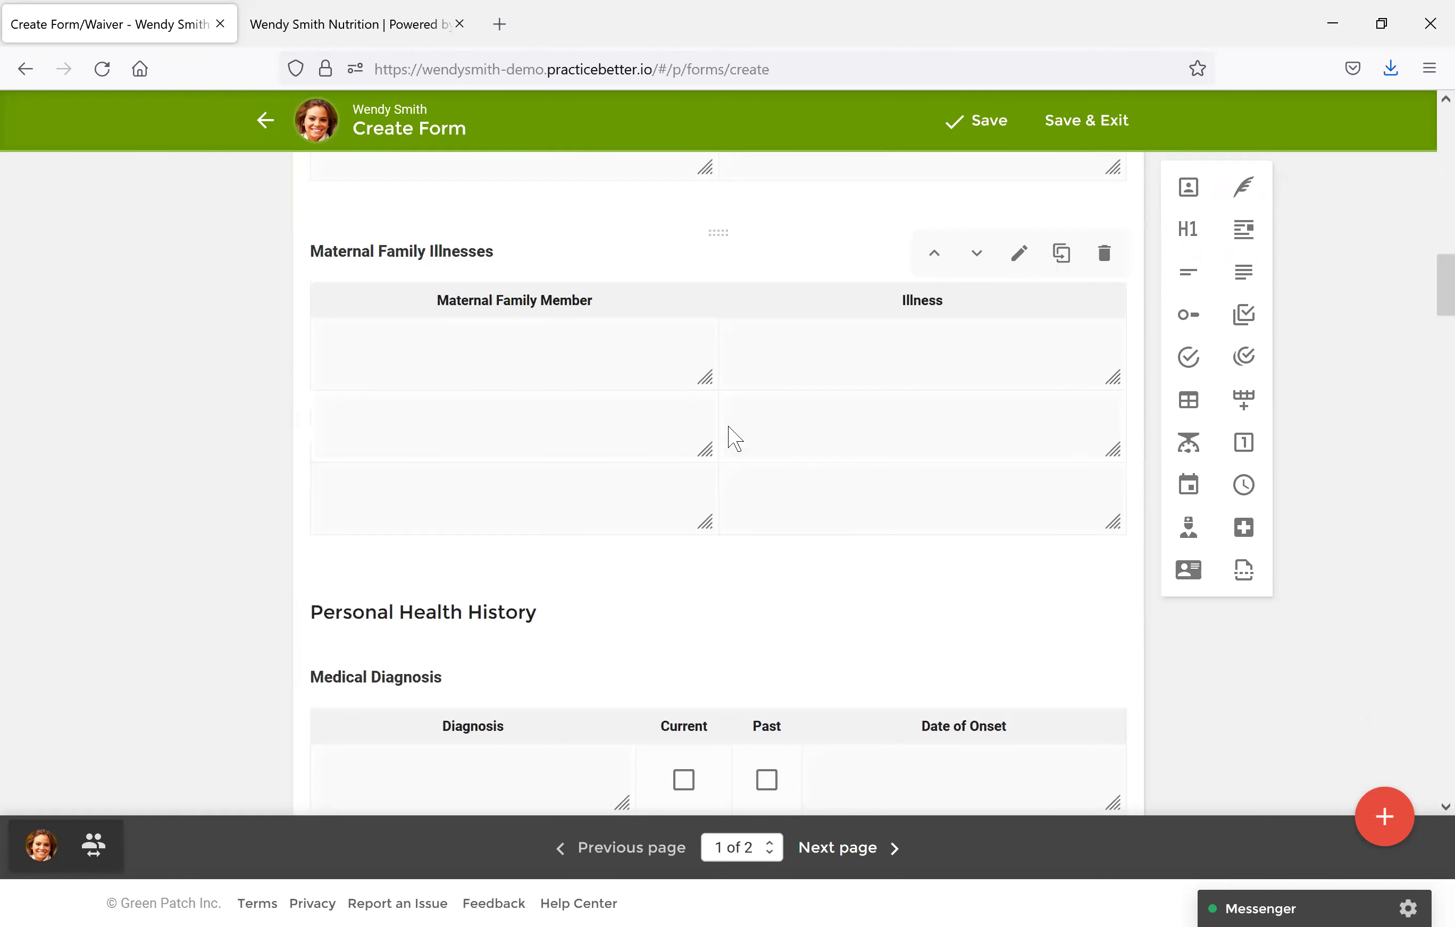
pyautogui.moveTo(609, 490)
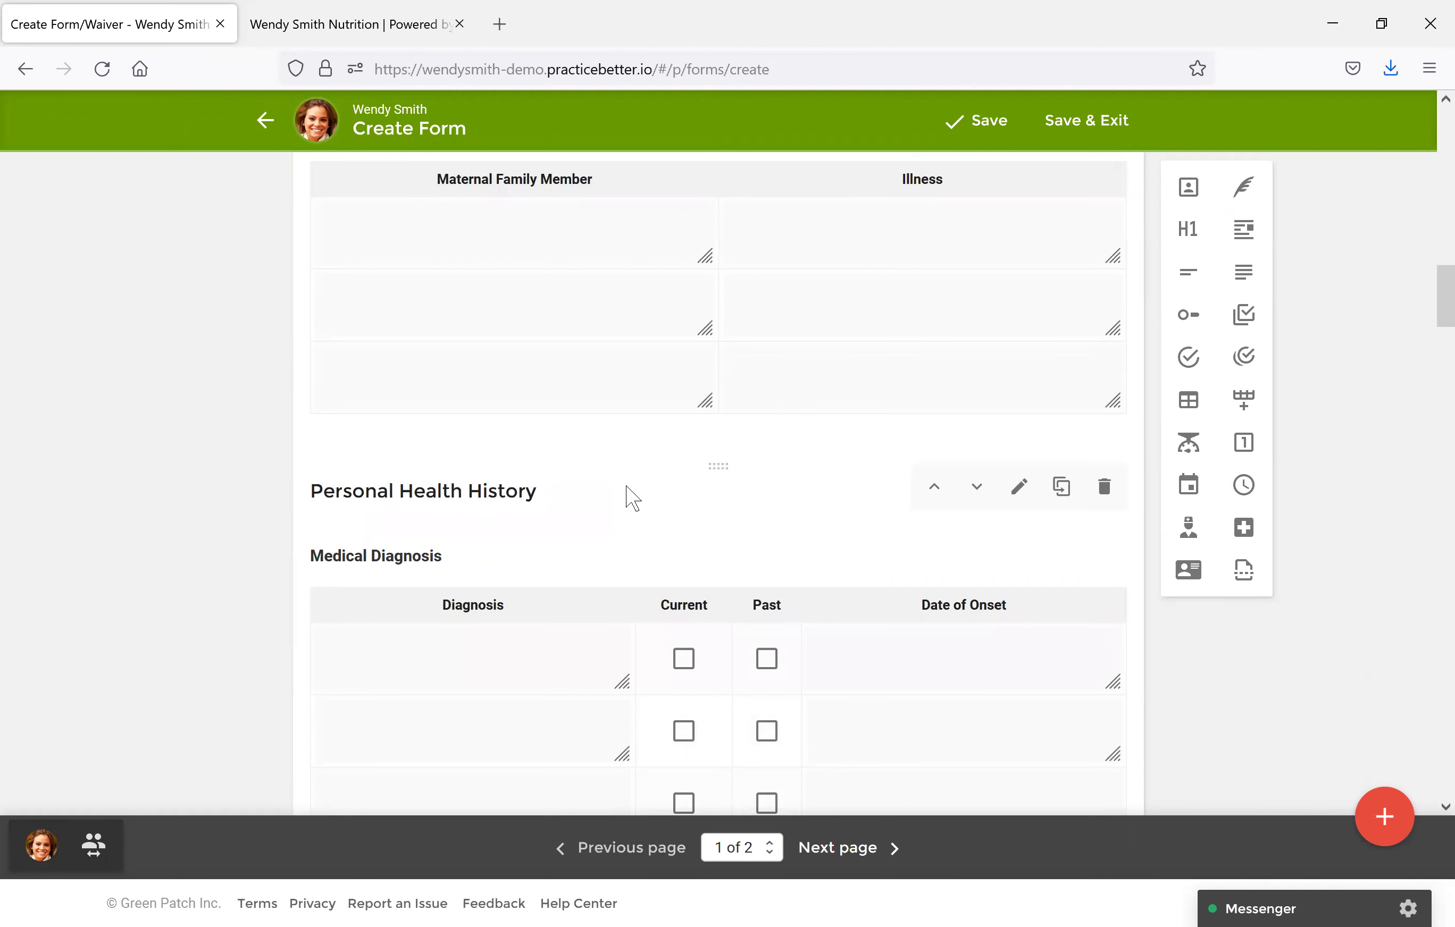
pyautogui.scroll(2, 633, 498)
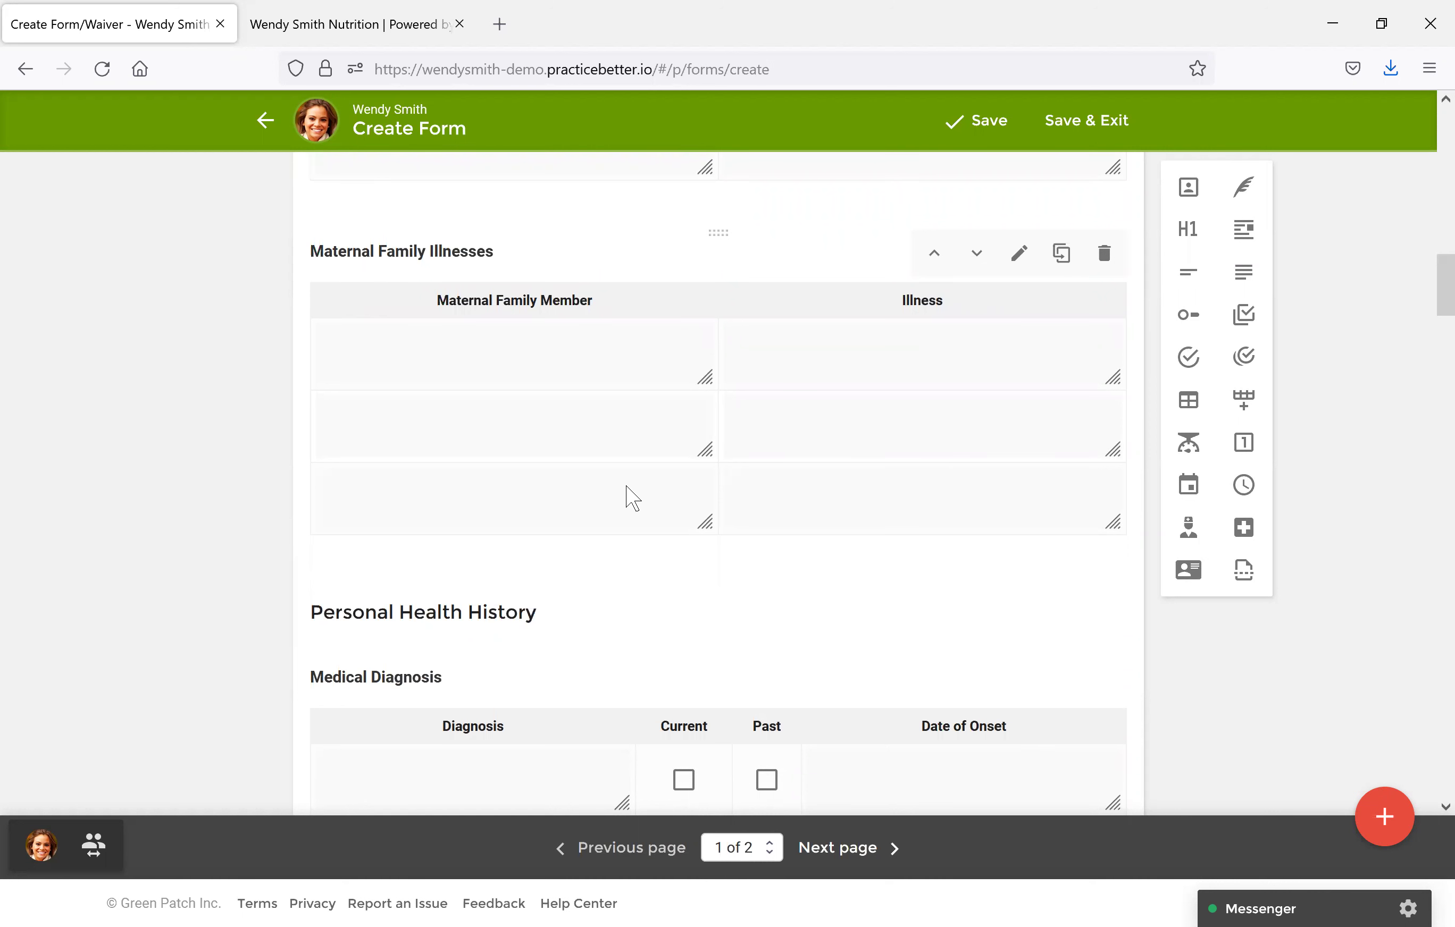
pyautogui.scroll(10, 633, 497)
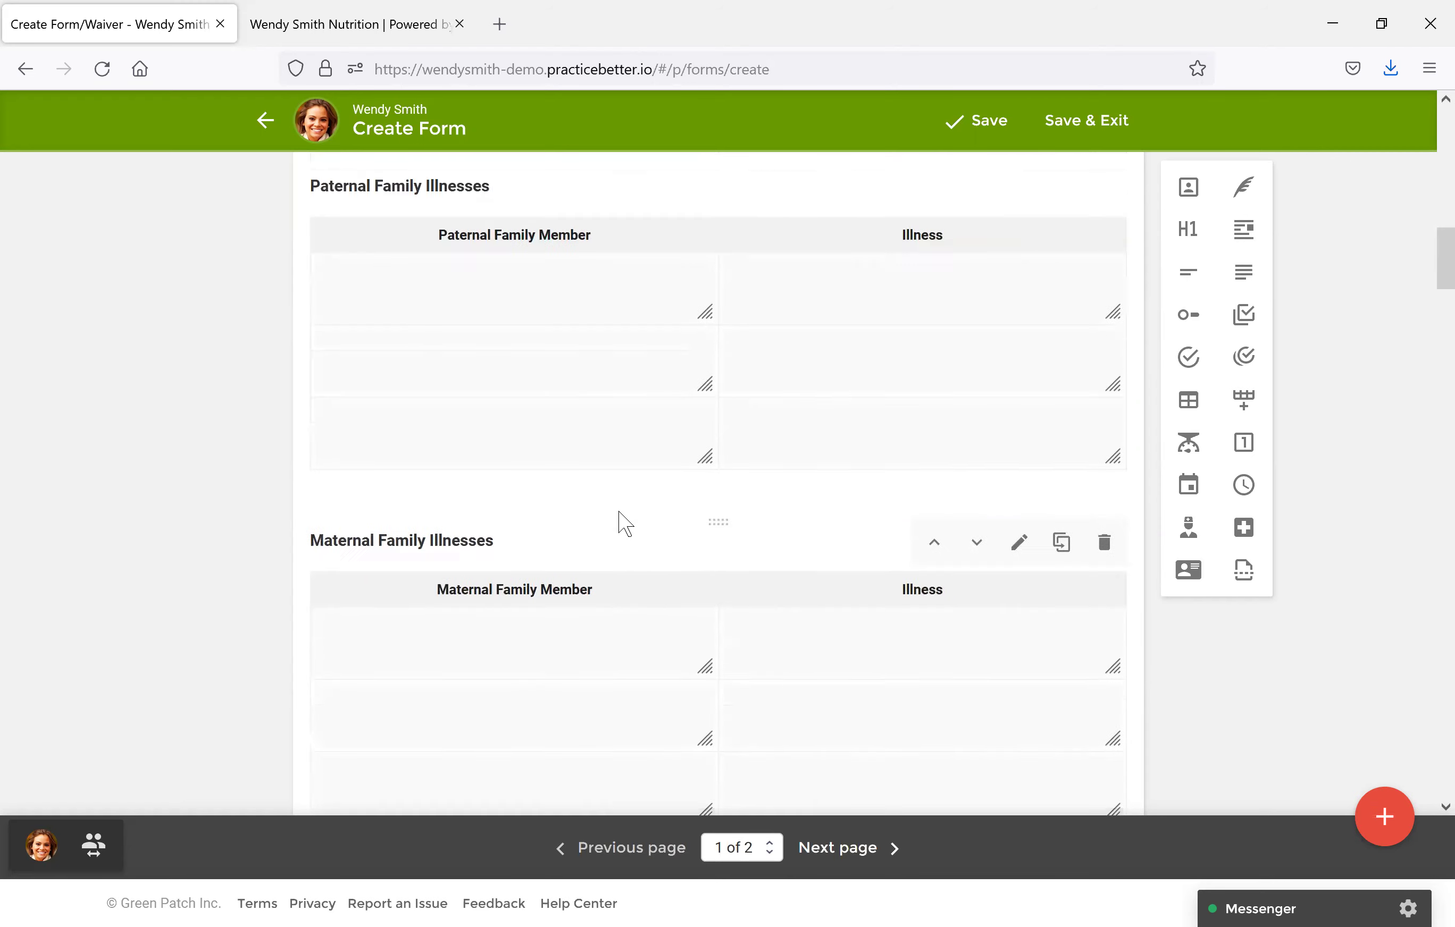
pyautogui.moveTo(1010, 564)
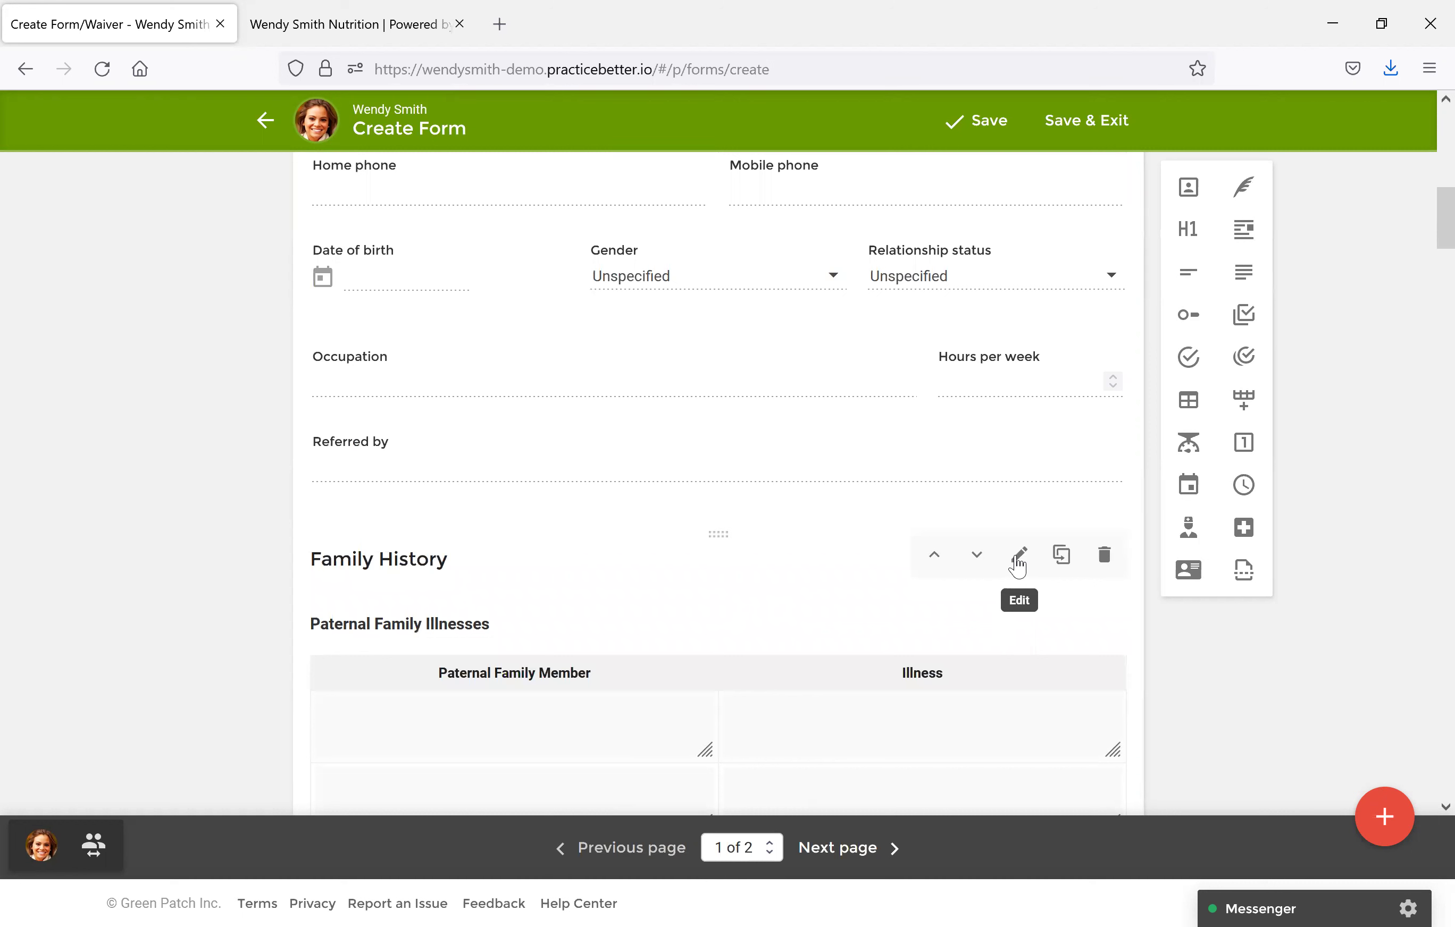
pyautogui.click(1105, 555)
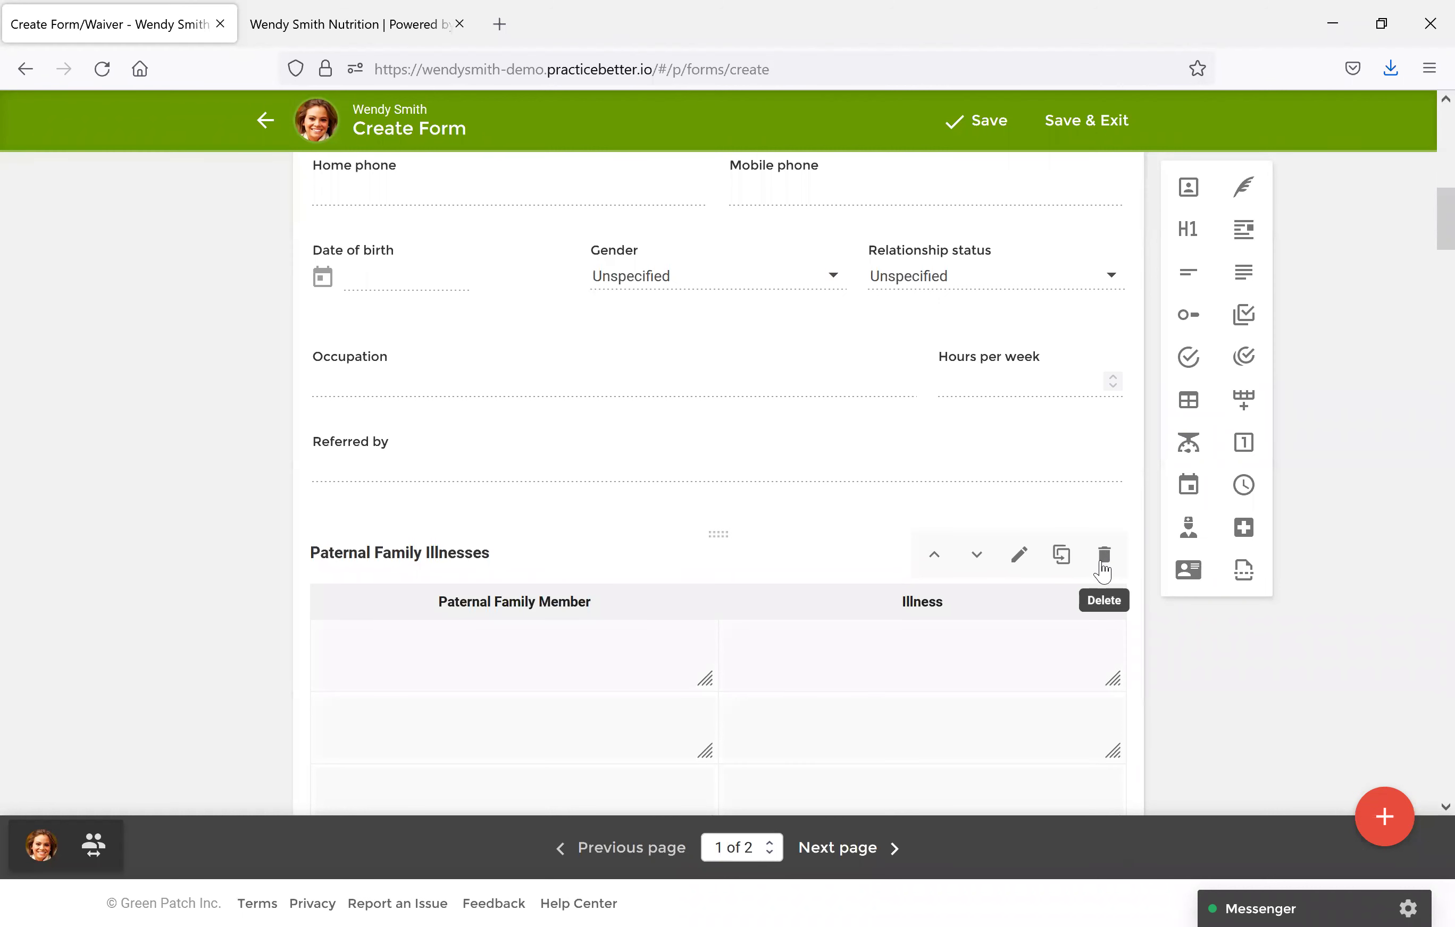
pyautogui.click(1105, 557)
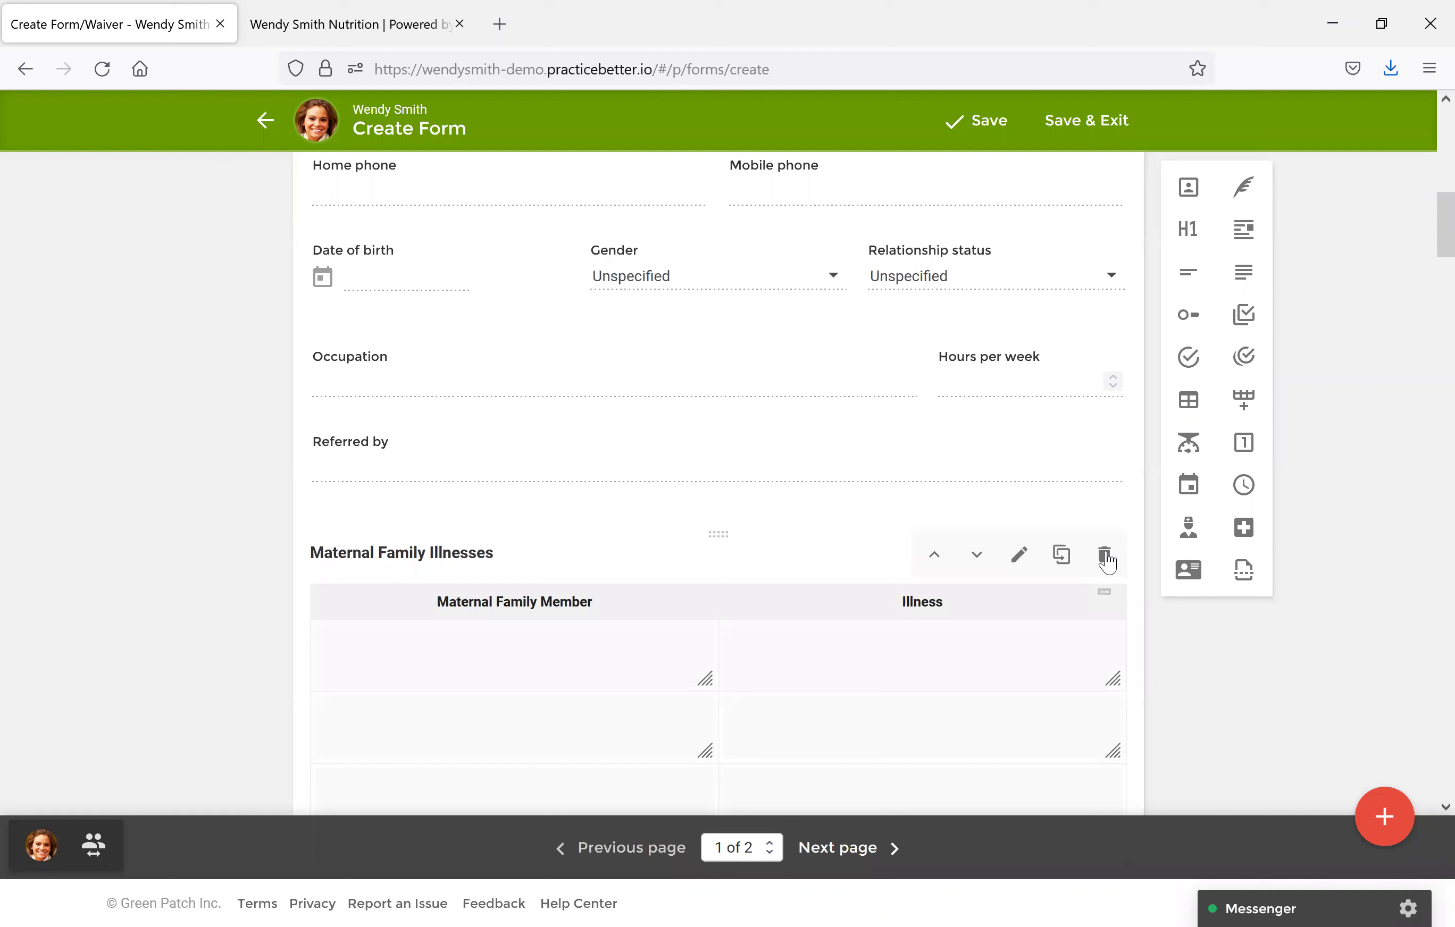
pyautogui.click(1105, 557)
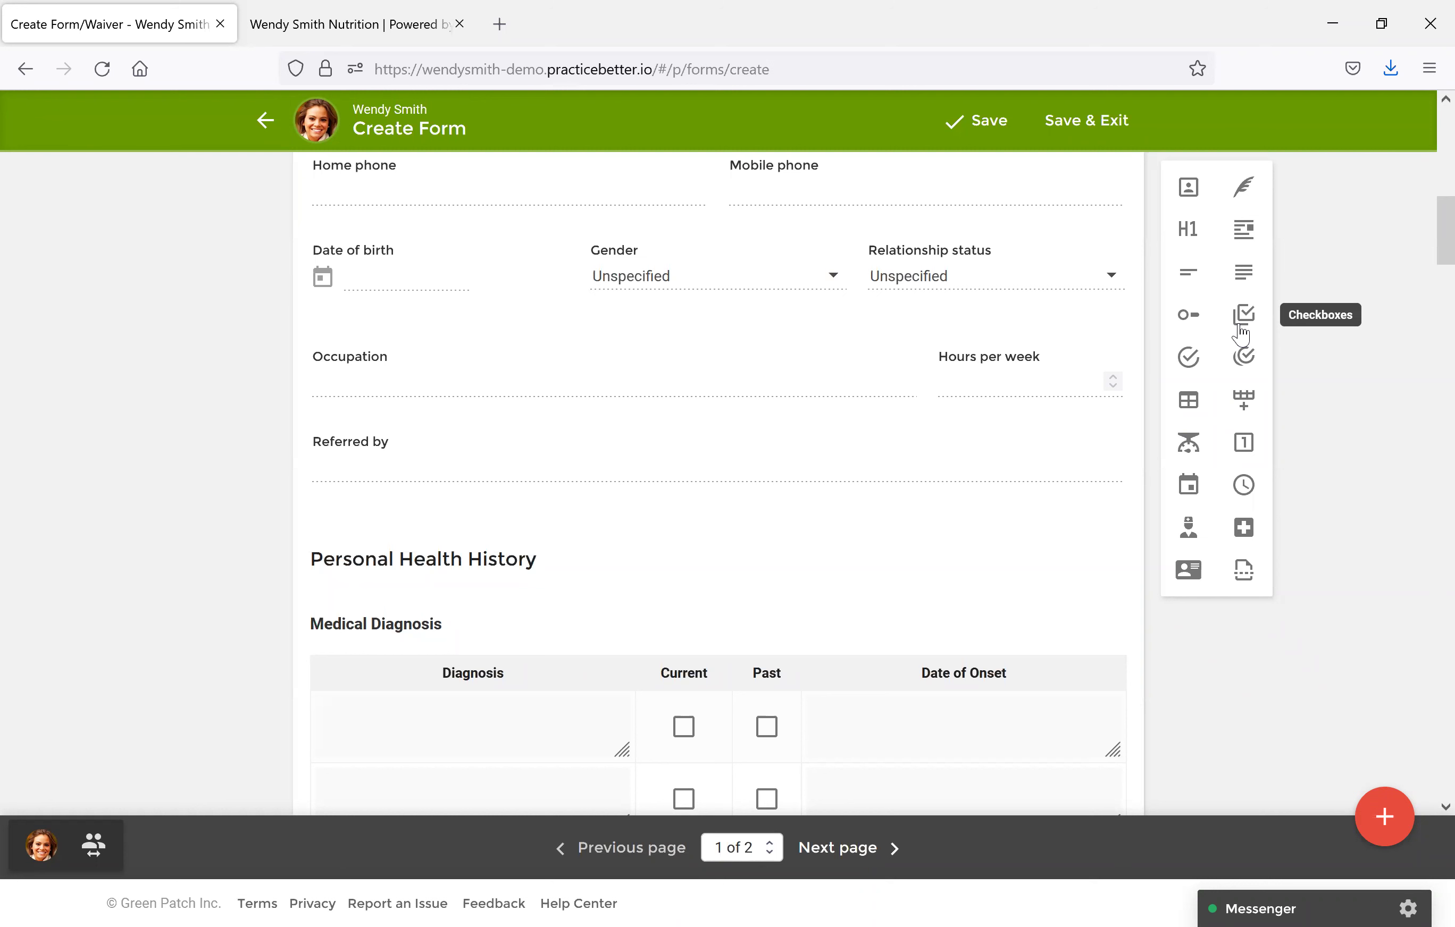
pyautogui.click(1091, 140)
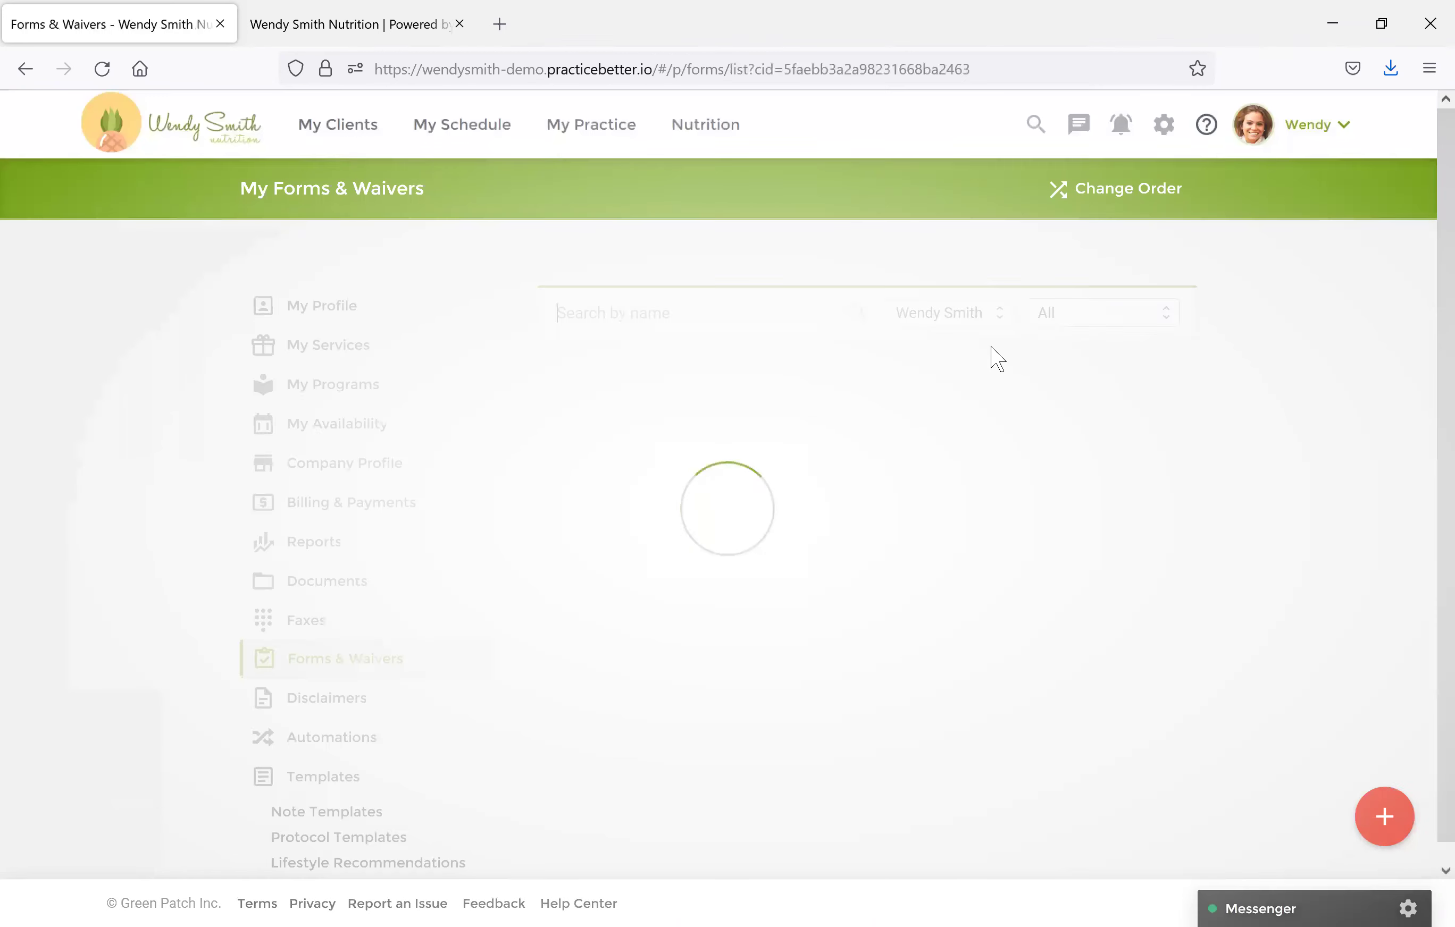
# Look over the additional actions available for the Intake Questionnaire in the forms list.
pyautogui.scroll(-2, 773, 723)
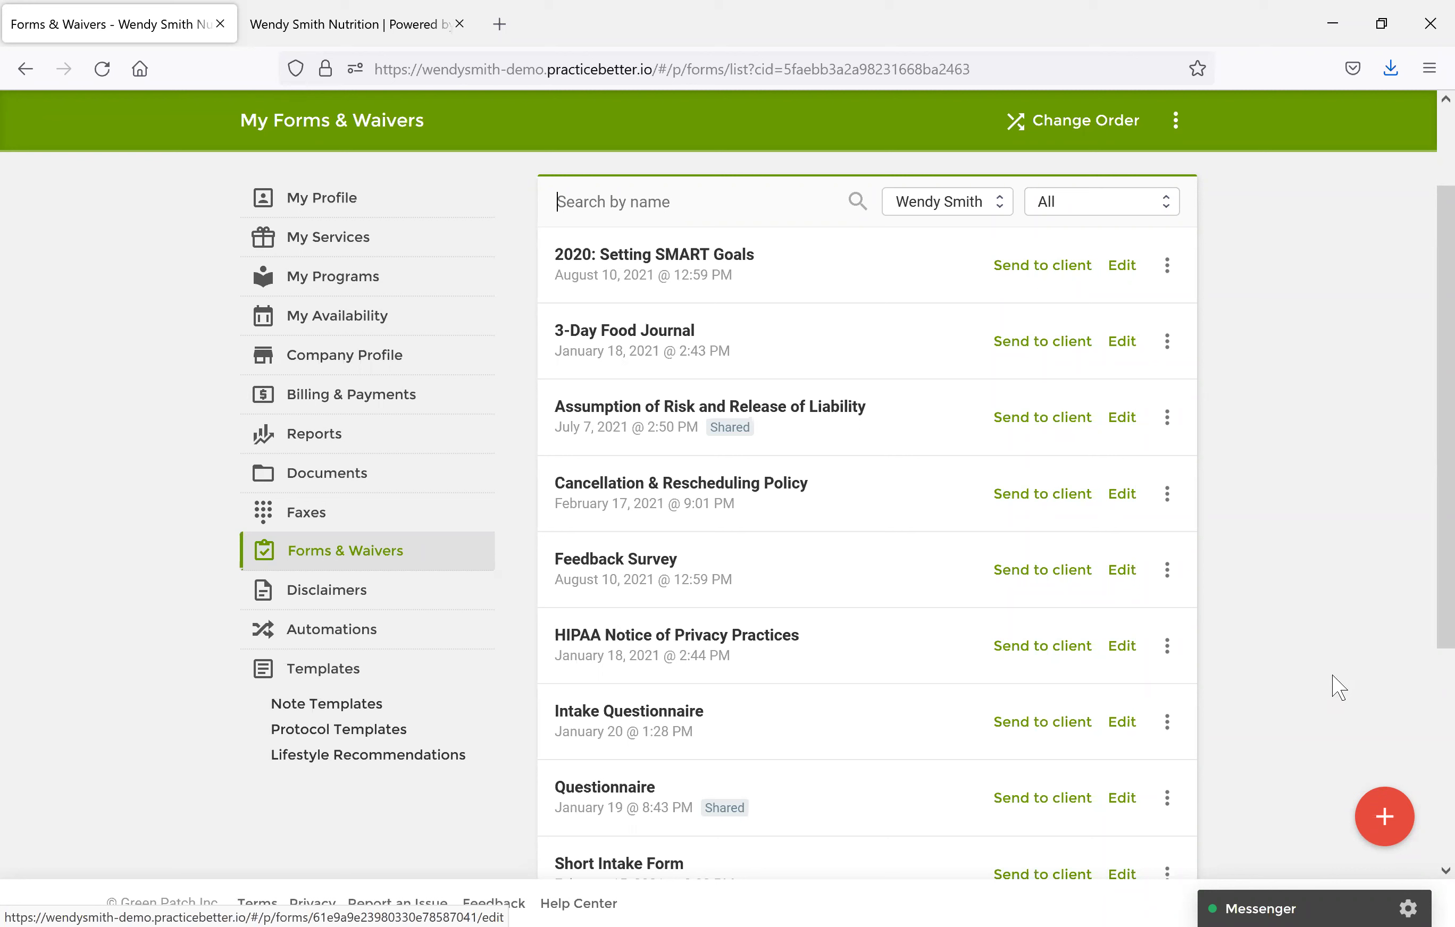
pyautogui.click(1169, 728)
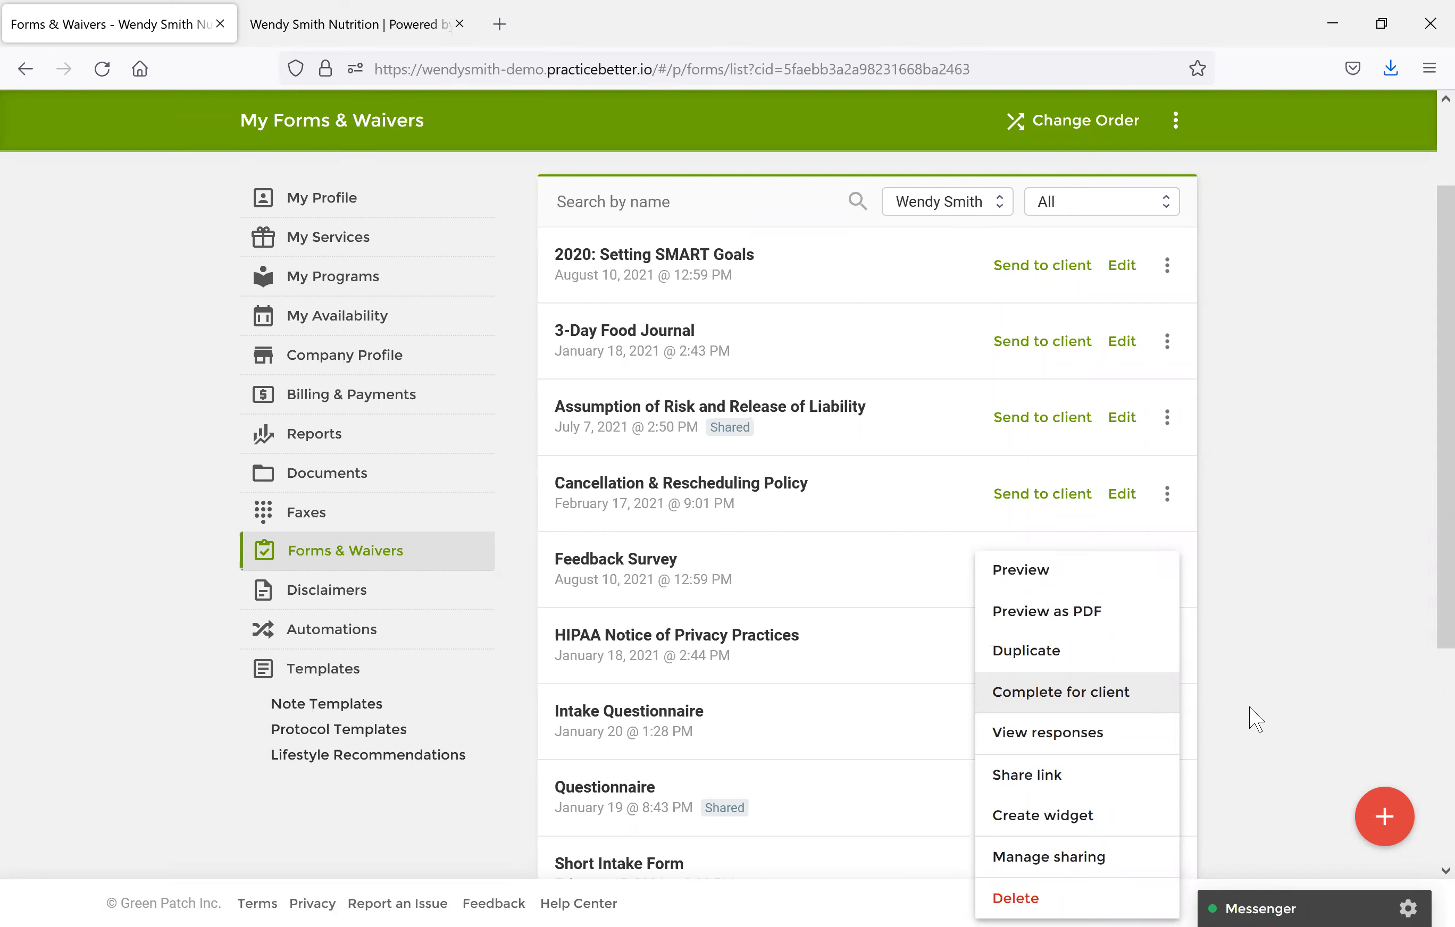
pyautogui.click(1255, 720)
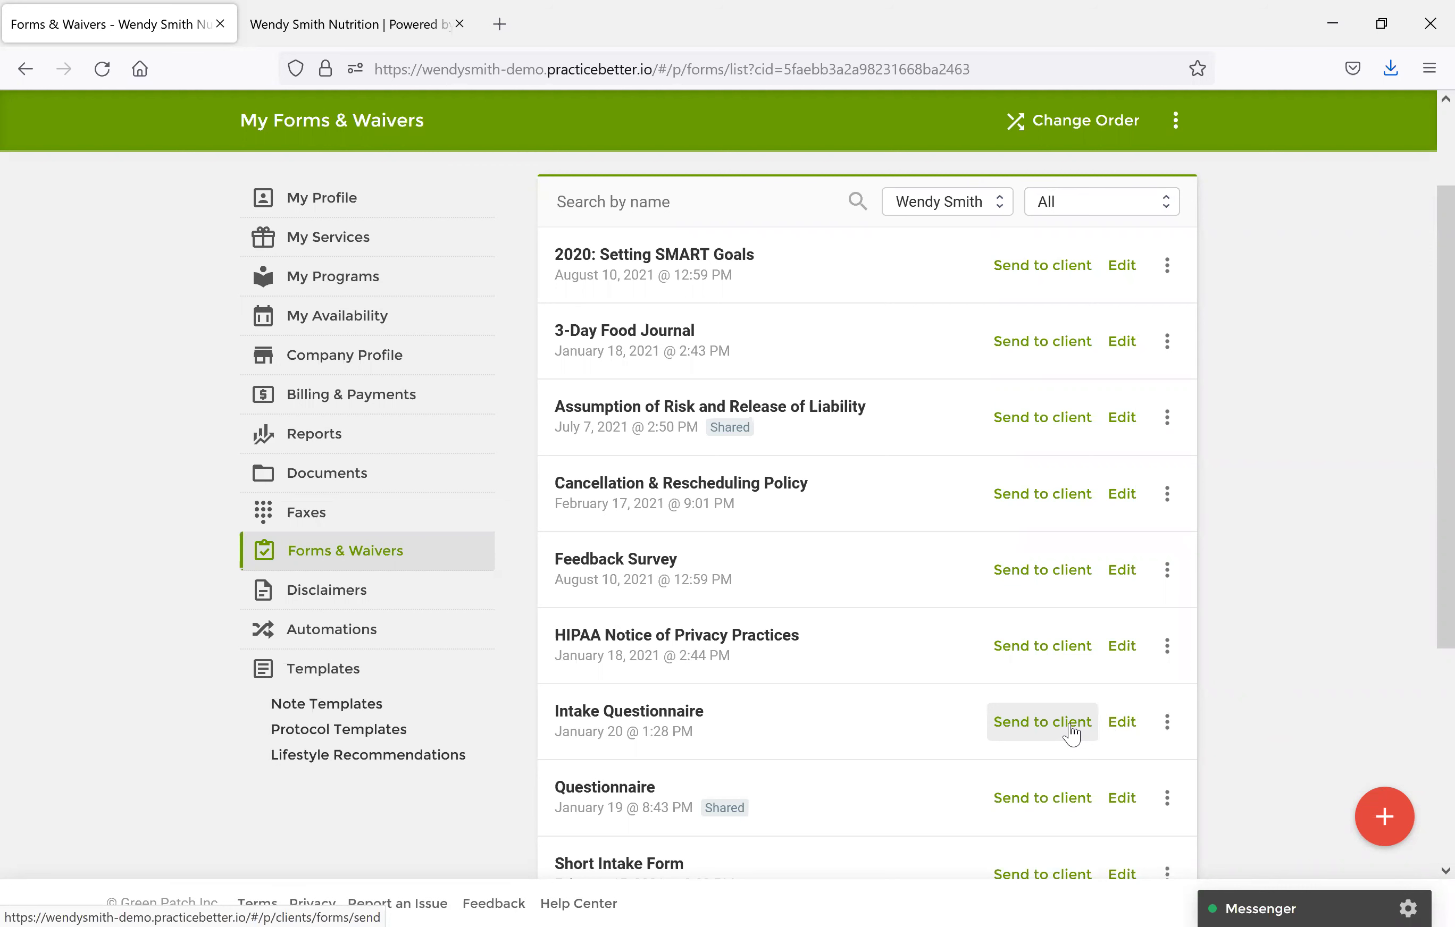
# Send the Intake Questionnaire to the client who was active a month ago, and confirm the sending.
pyautogui.click(1072, 735)
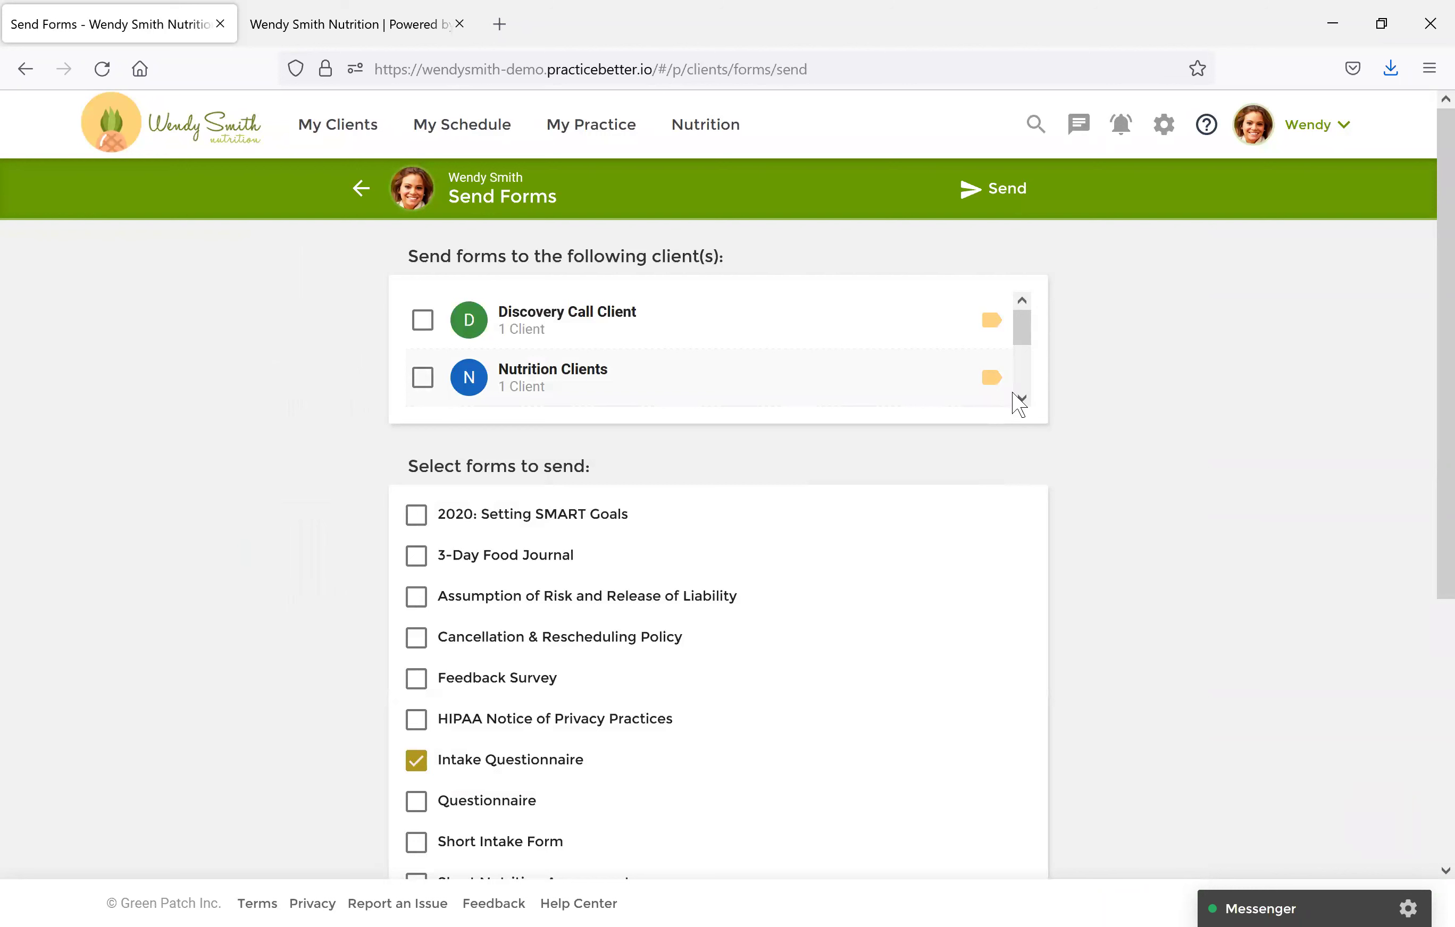
pyautogui.click(1022, 398)
pyautogui.click(1023, 398)
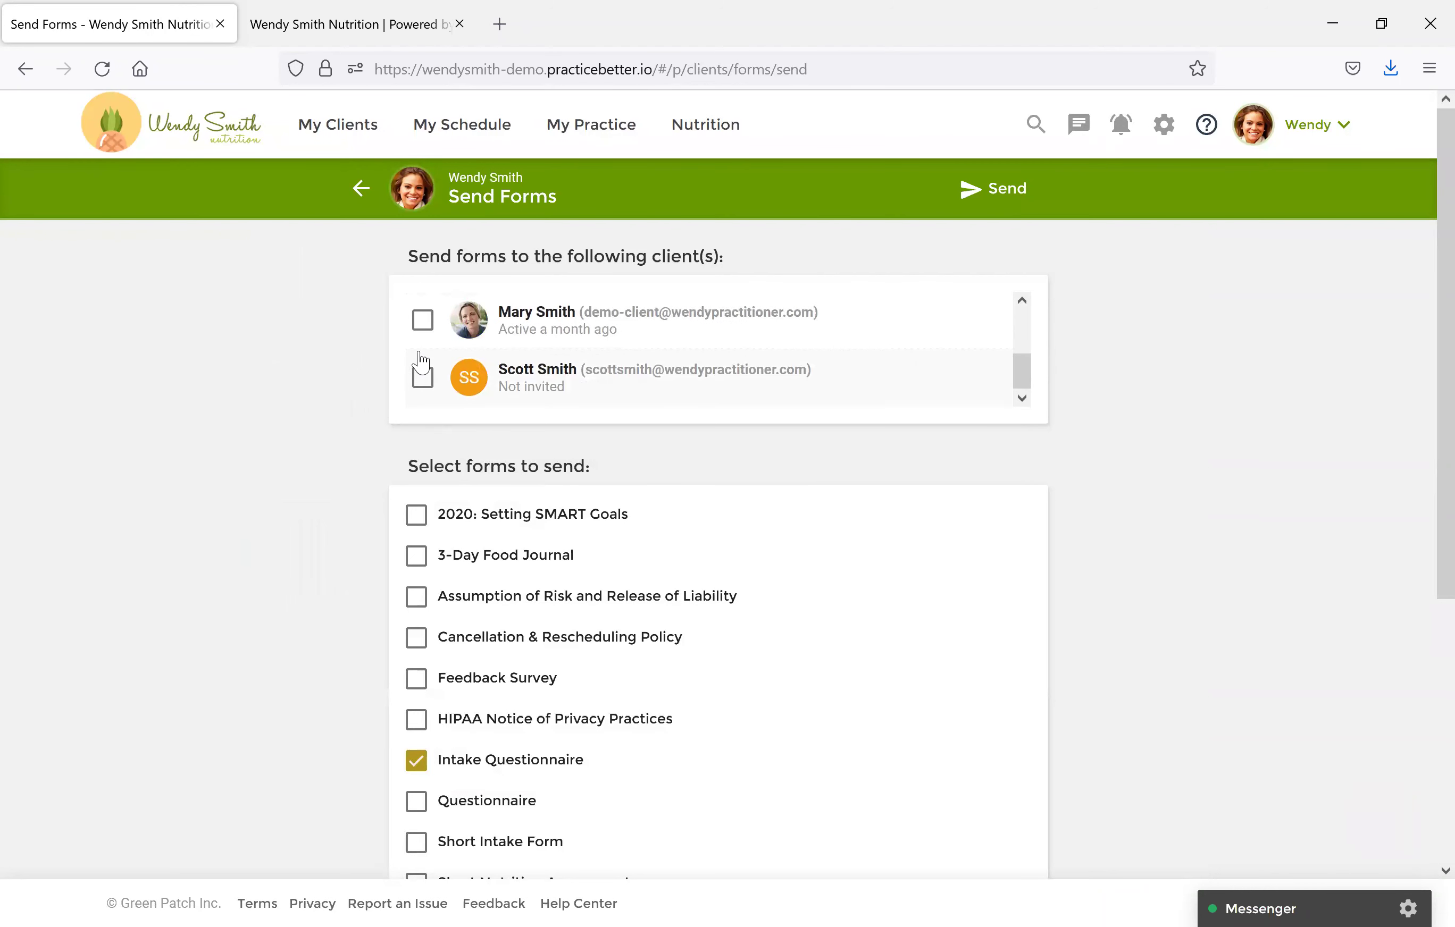
pyautogui.click(422, 320)
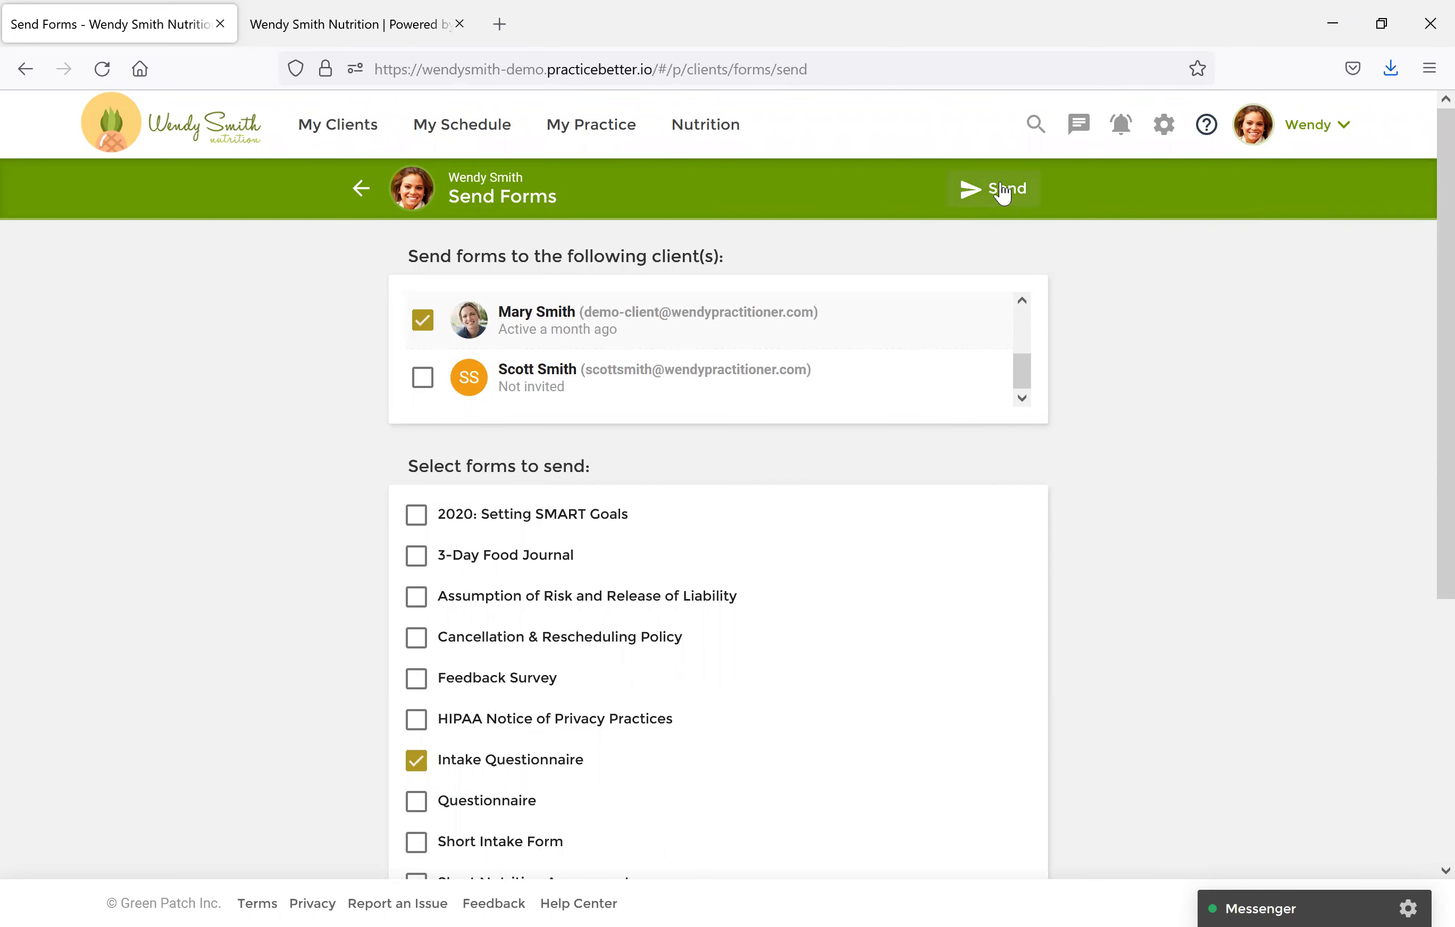
pyautogui.click(1002, 194)
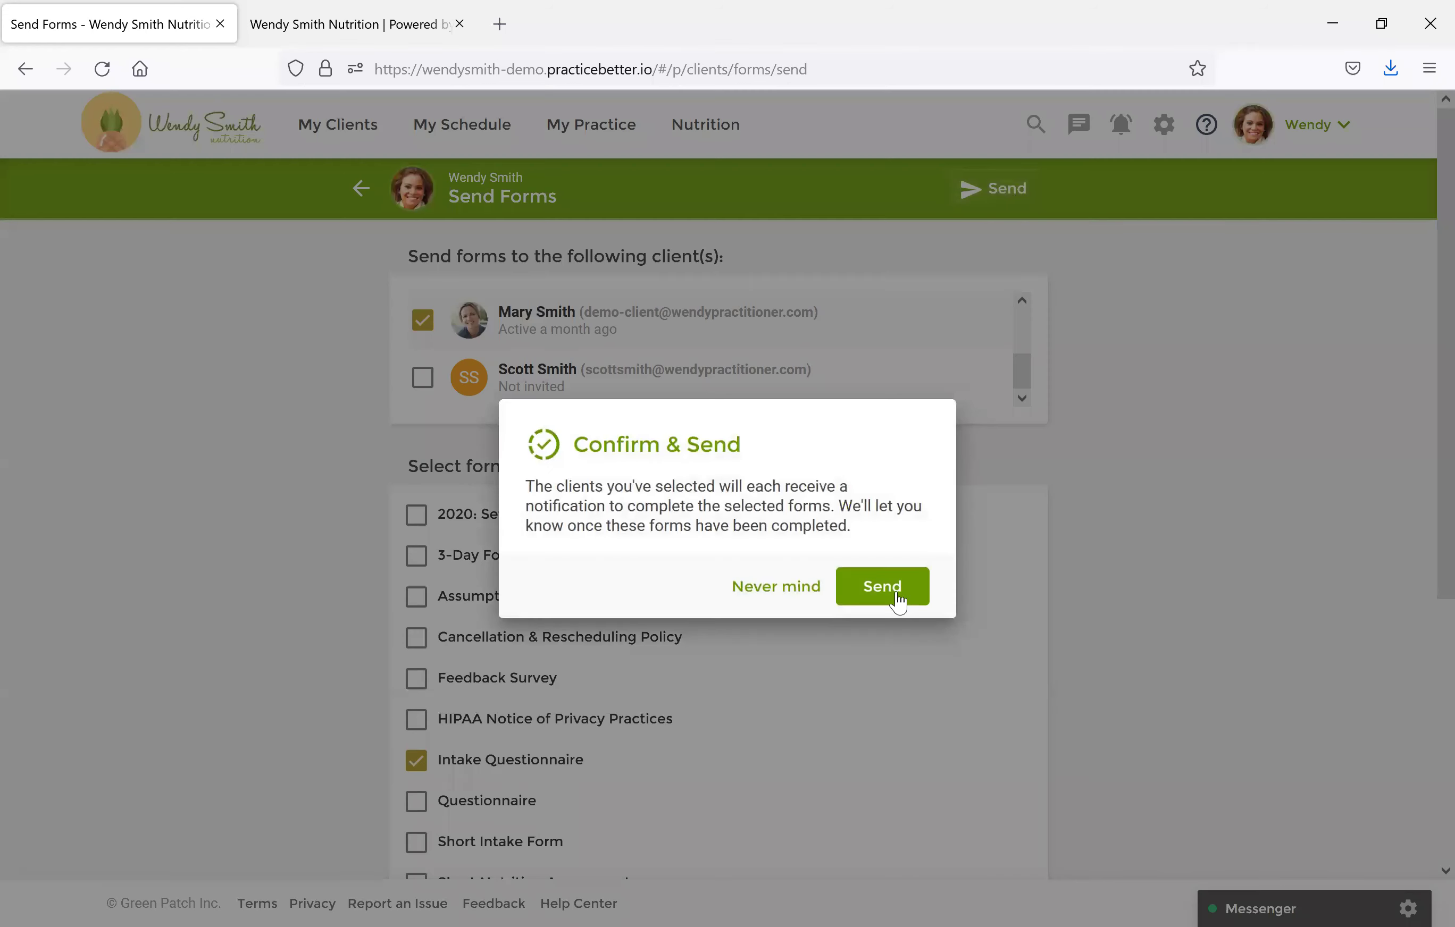
pyautogui.click(873, 591)
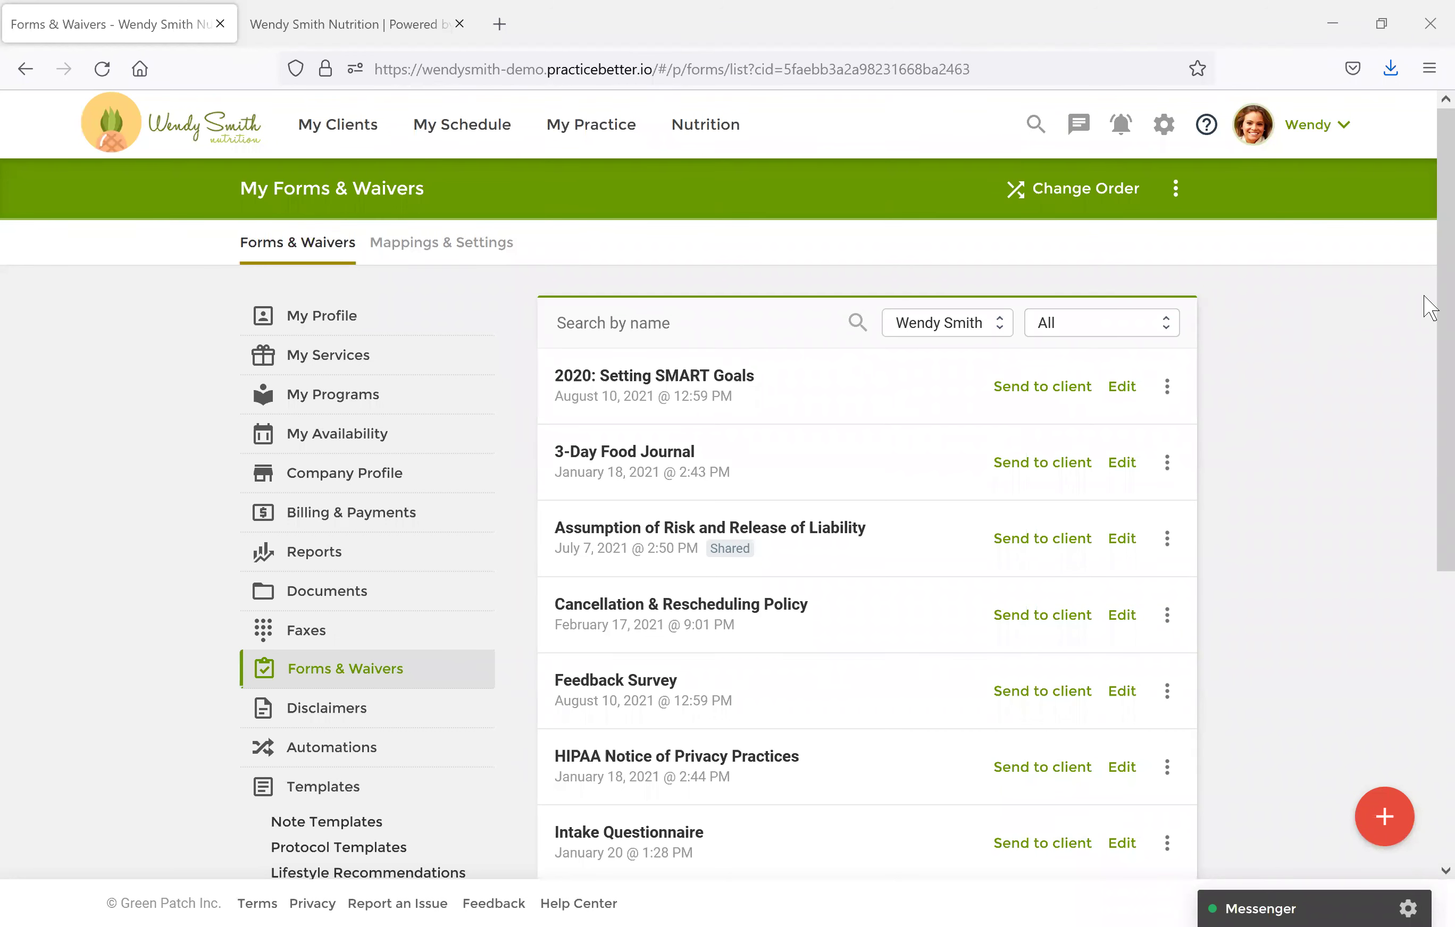
pyautogui.scroll(-3, 1425, 366)
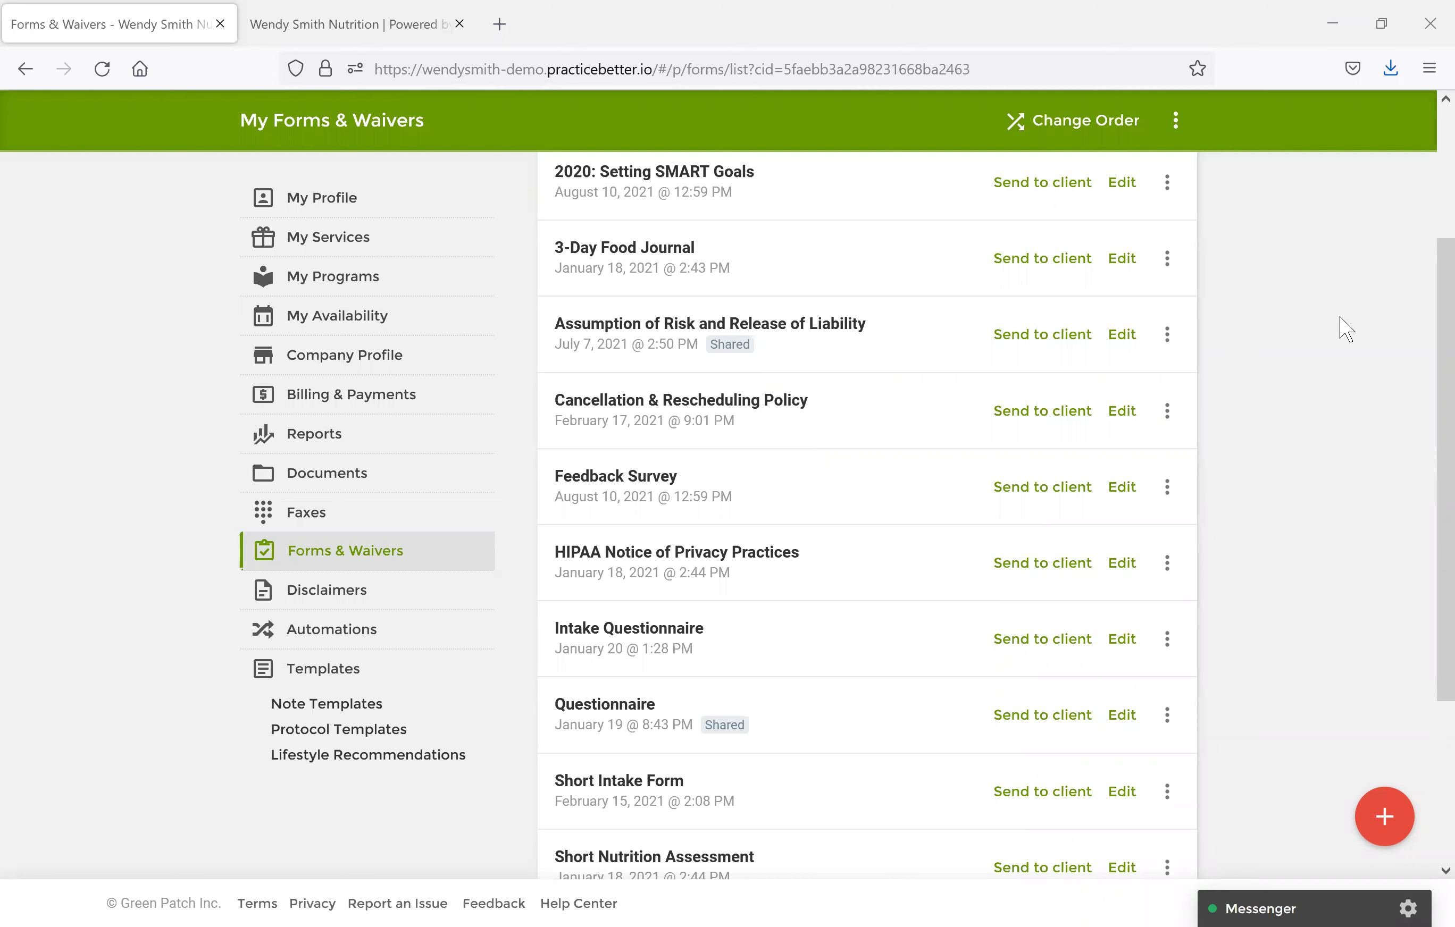
pyautogui.scroll(5, 1423, 220)
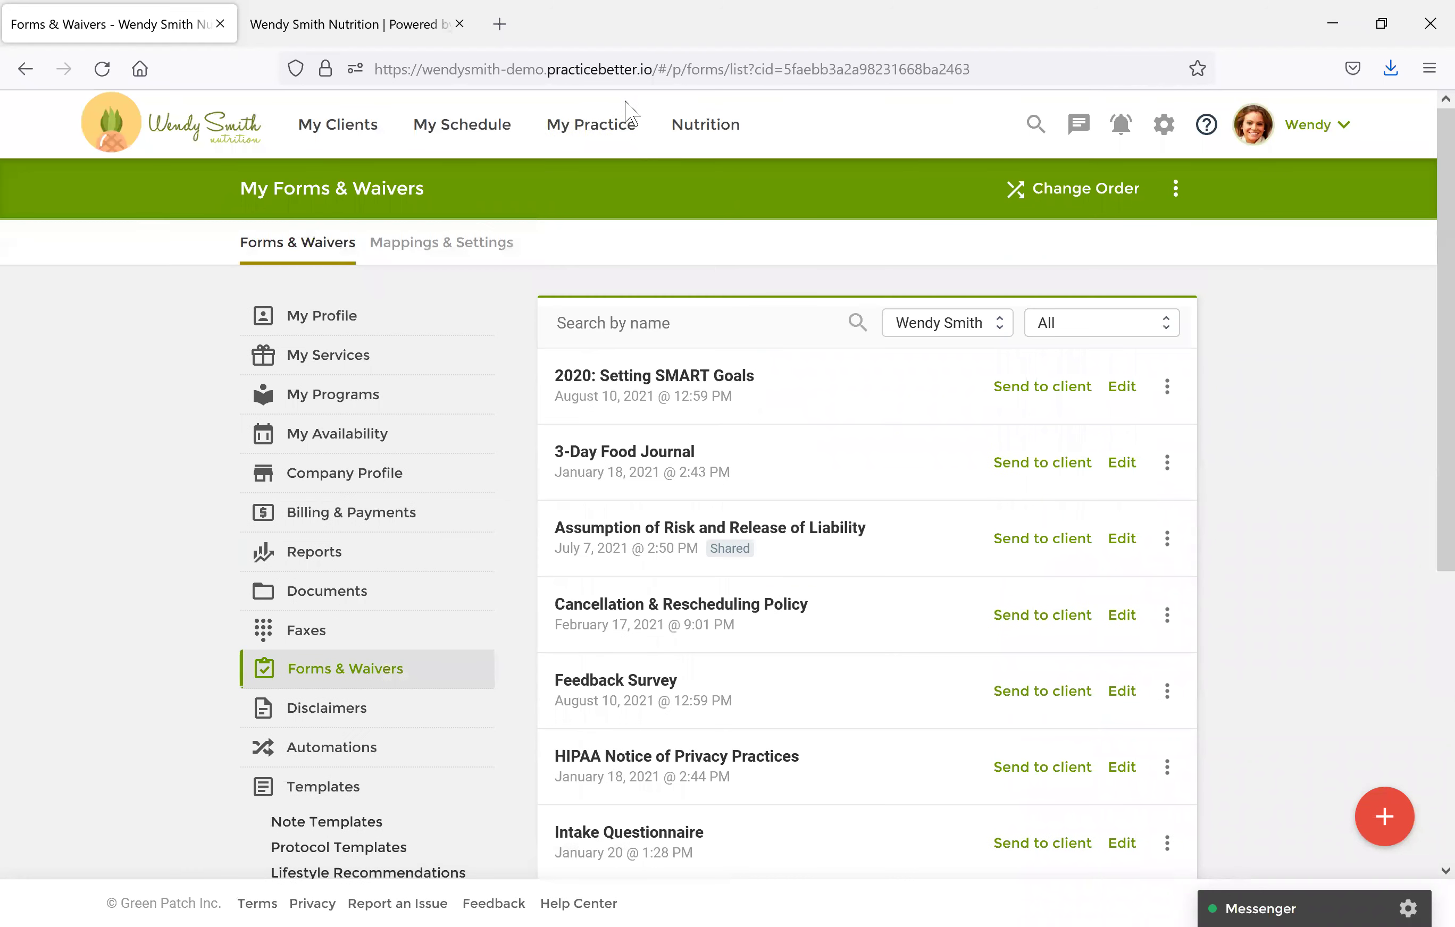
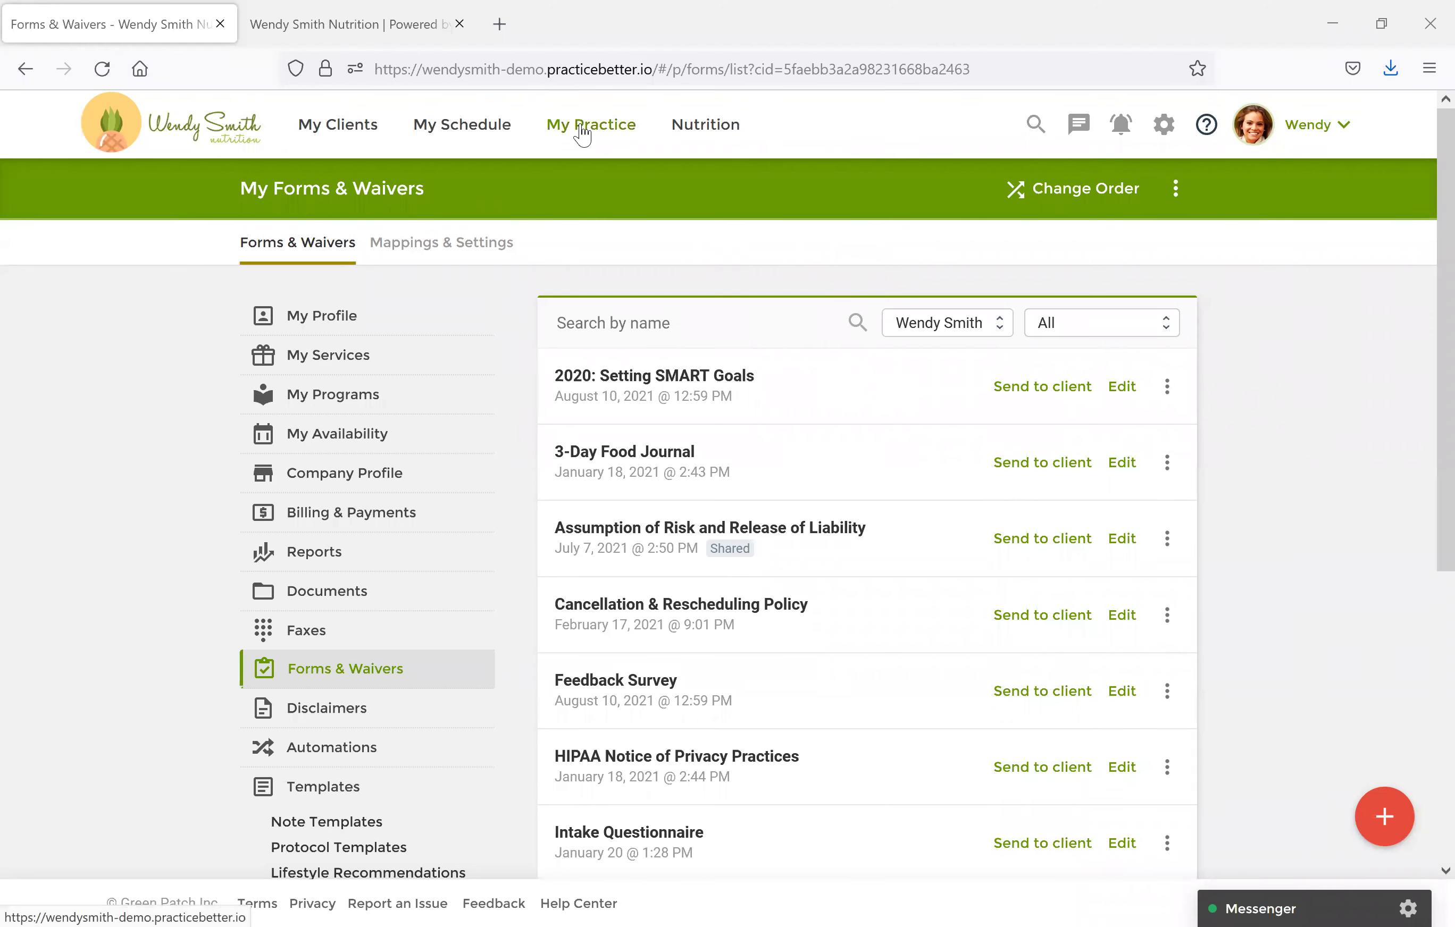
# In the practice's Note Templates, start a new template from the ready-made Initial Consultation Session Notes.
pyautogui.click(582, 132)
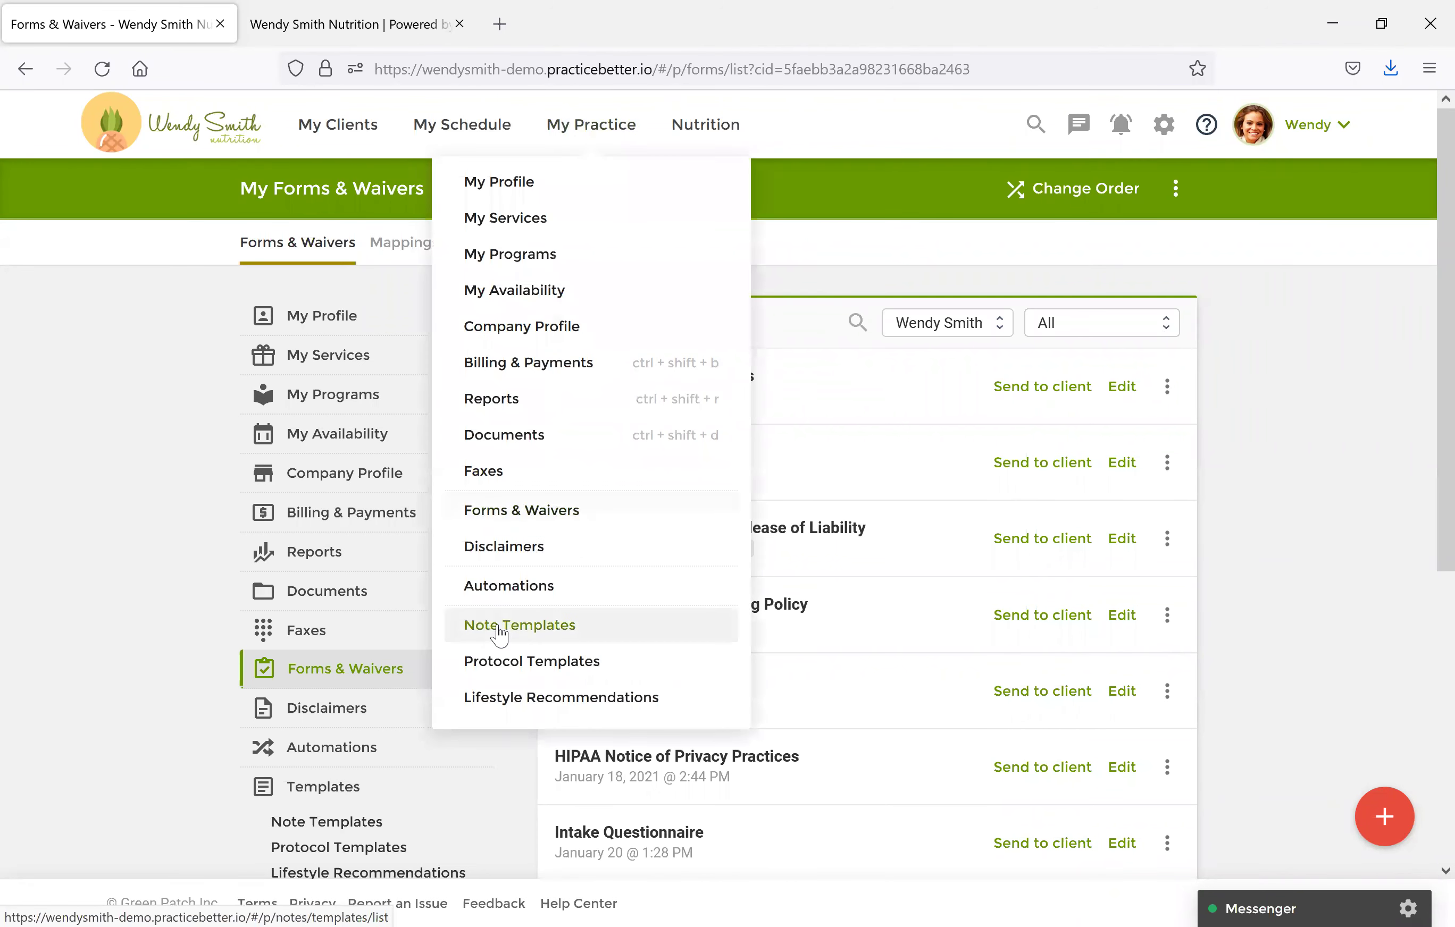
pyautogui.click(499, 629)
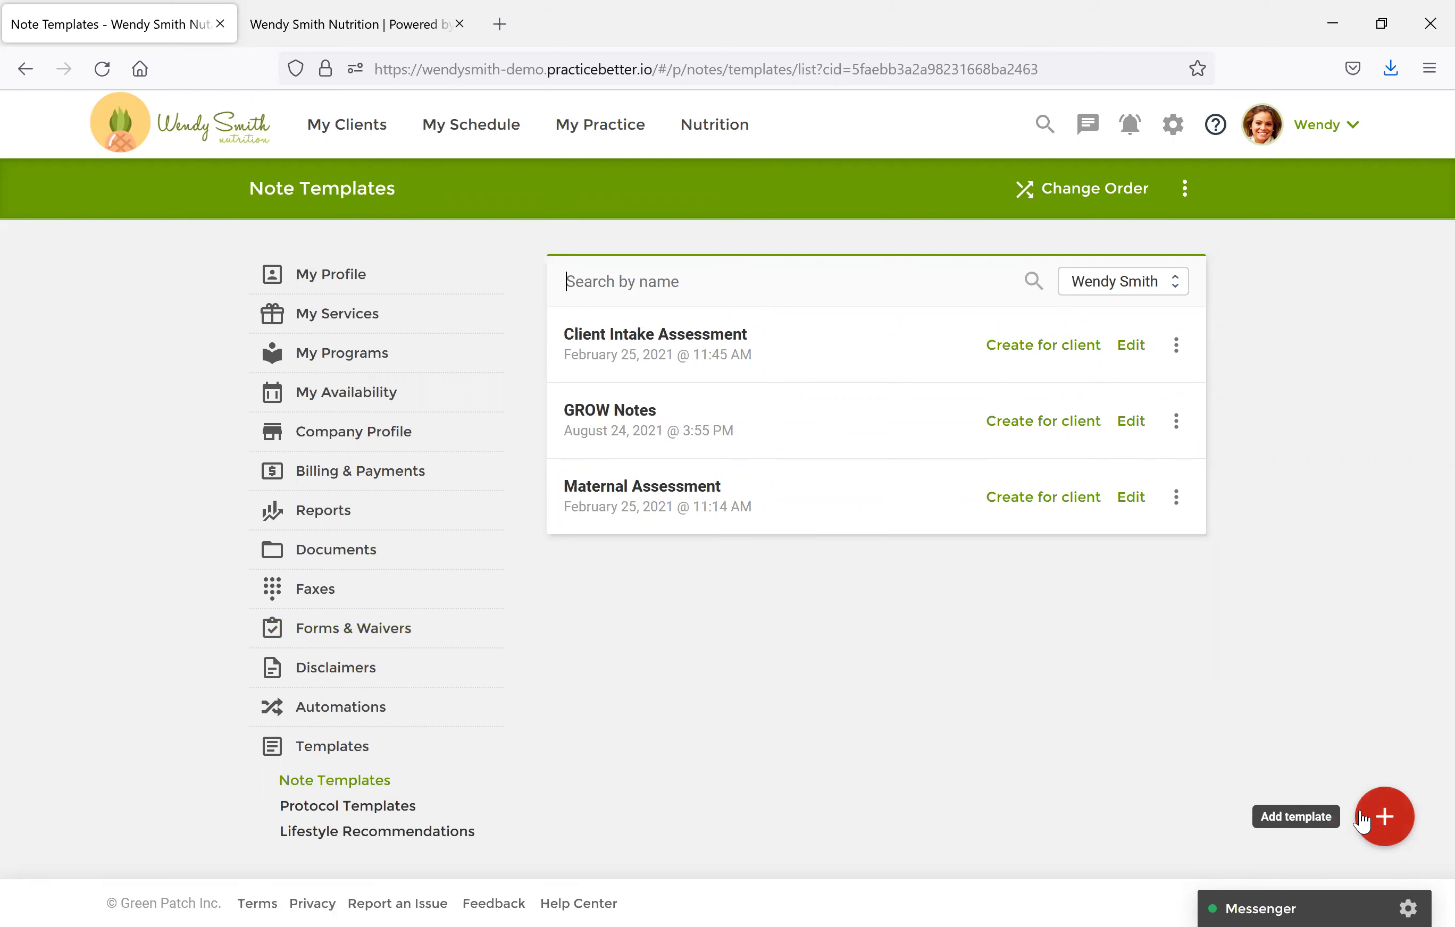
pyautogui.click(1362, 820)
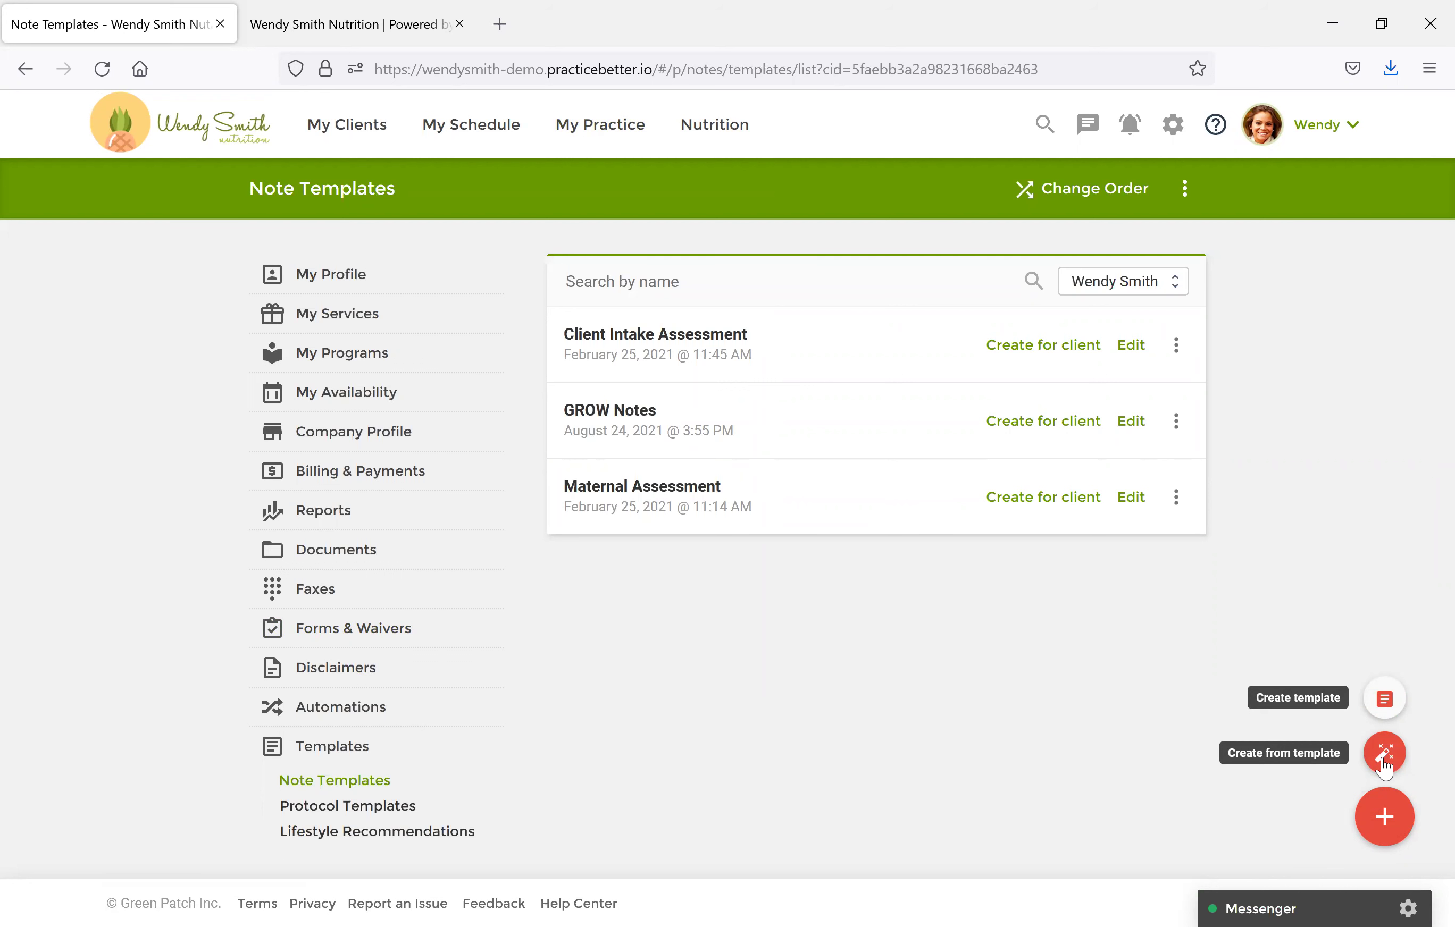
pyautogui.click(1383, 763)
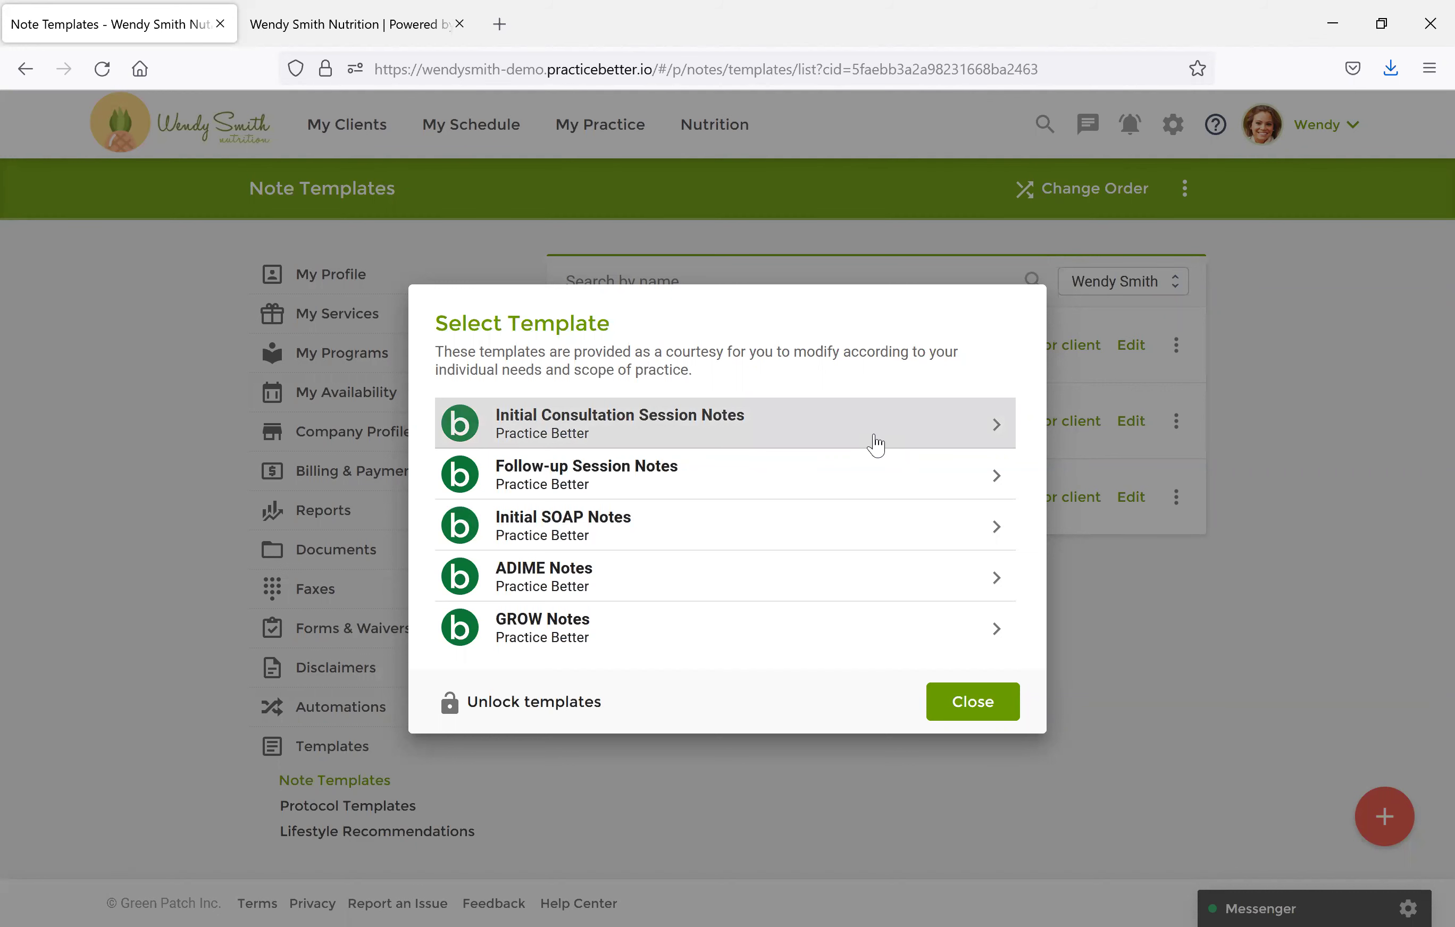
pyautogui.click(876, 446)
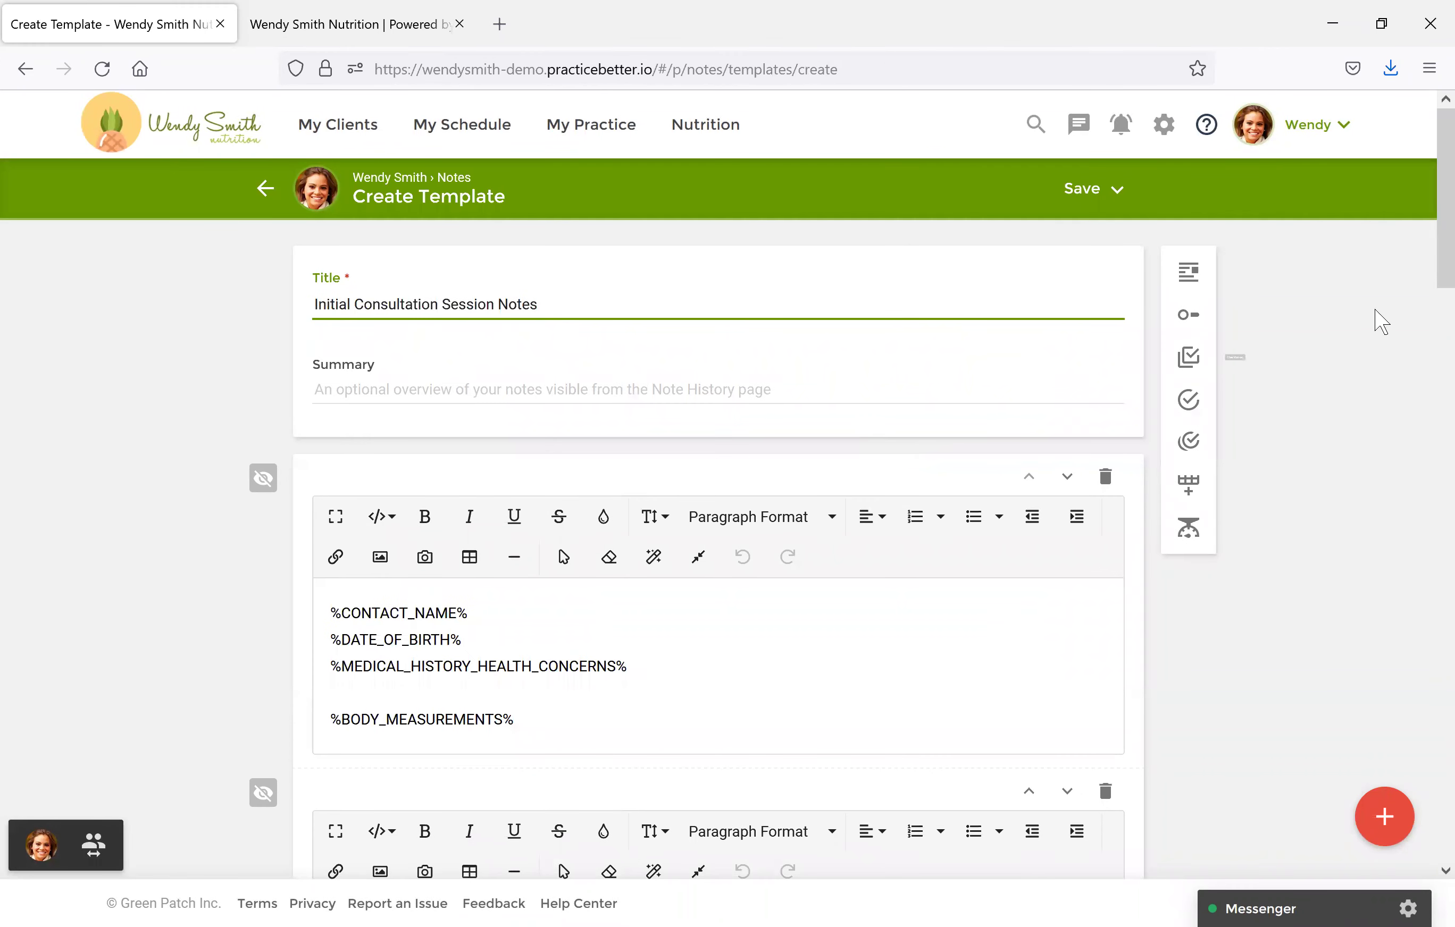
# Review the note template's visit reason and Health History sections, and save the template and exit.
pyautogui.scroll(-1, 1429, 306)
pyautogui.scroll(-10, 1430, 305)
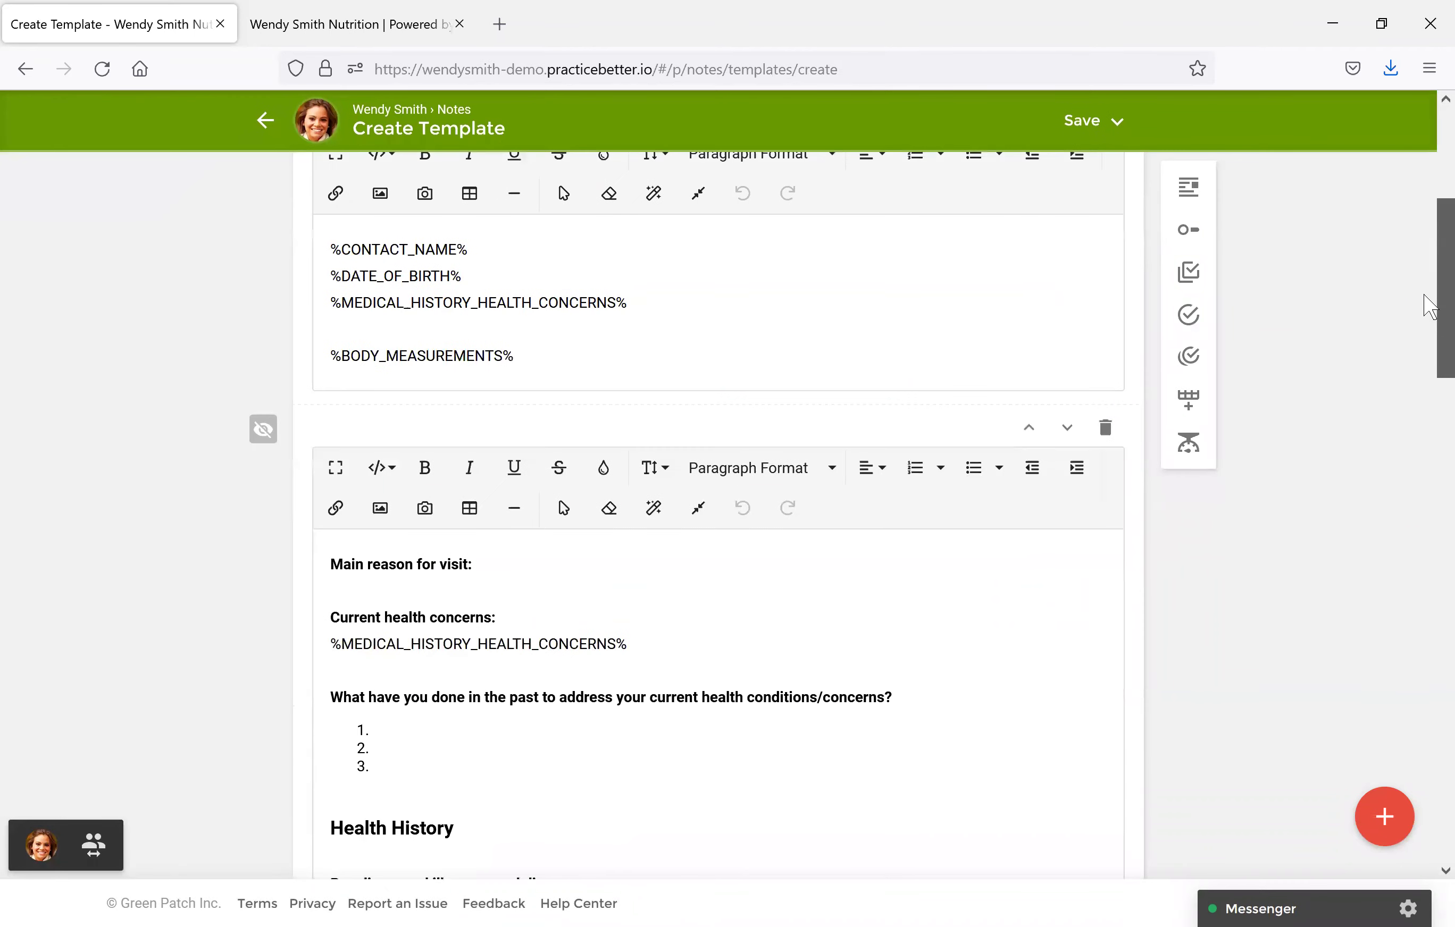
pyautogui.scroll(-2, 1430, 419)
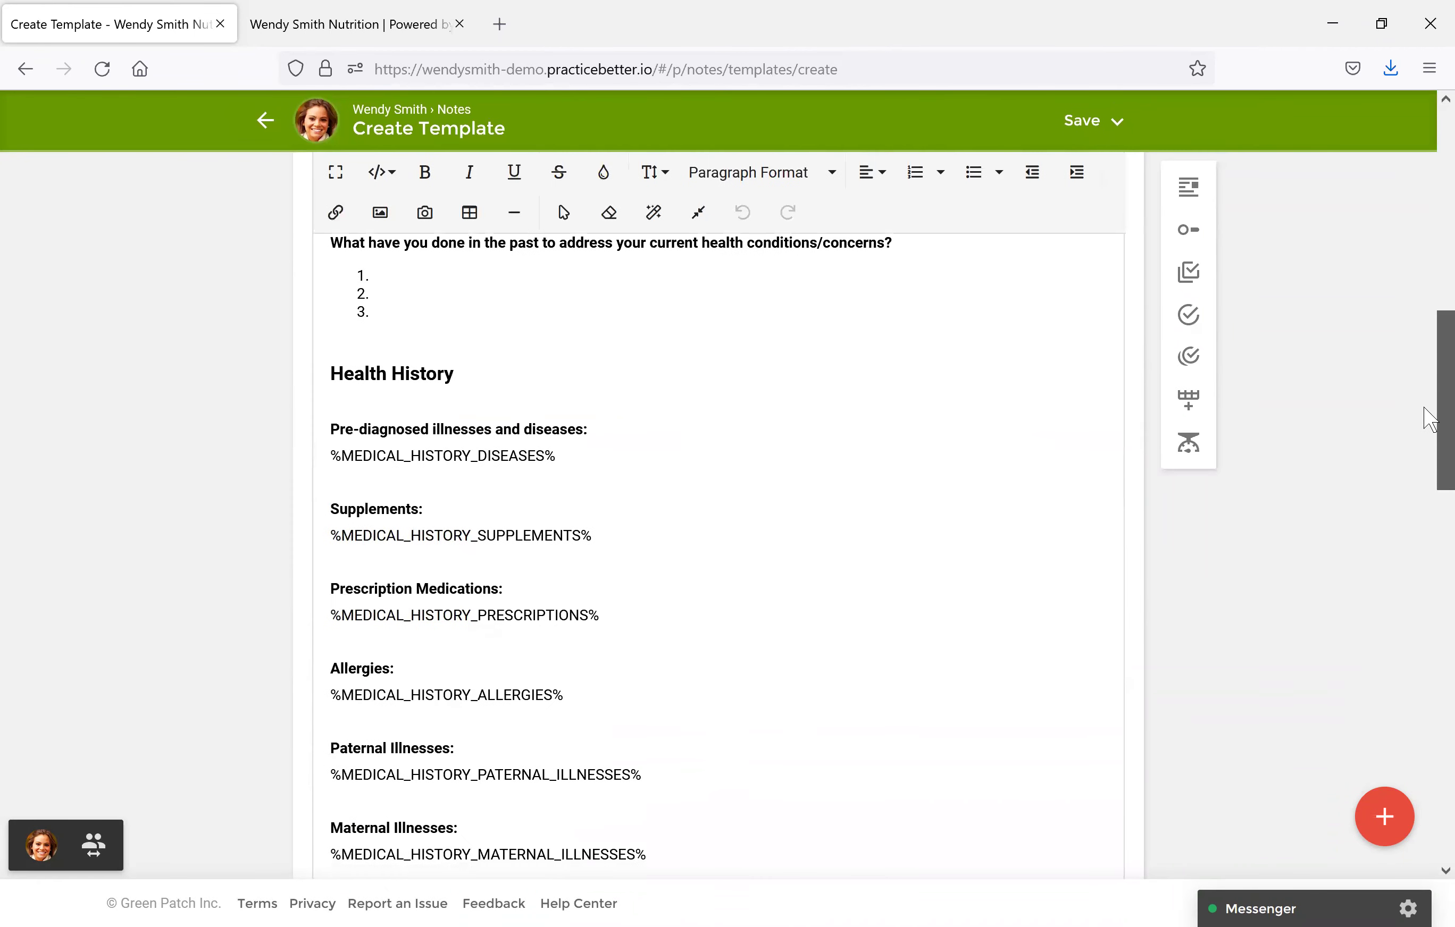
pyautogui.scroll(-1, 1430, 419)
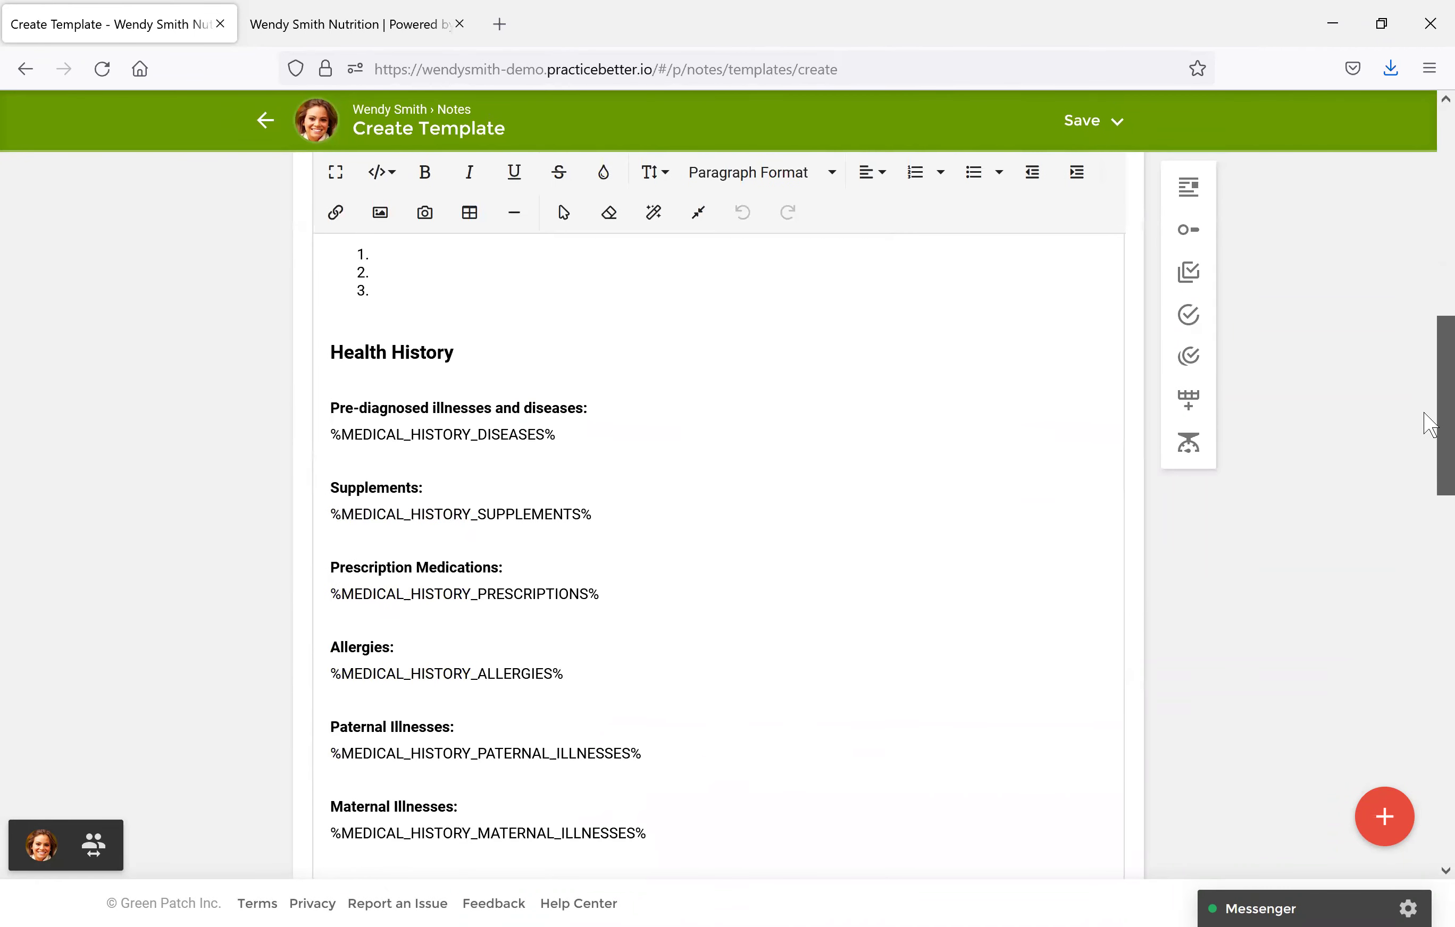
pyautogui.moveTo(1426, 416); pyautogui.dragTo(1425, 448)
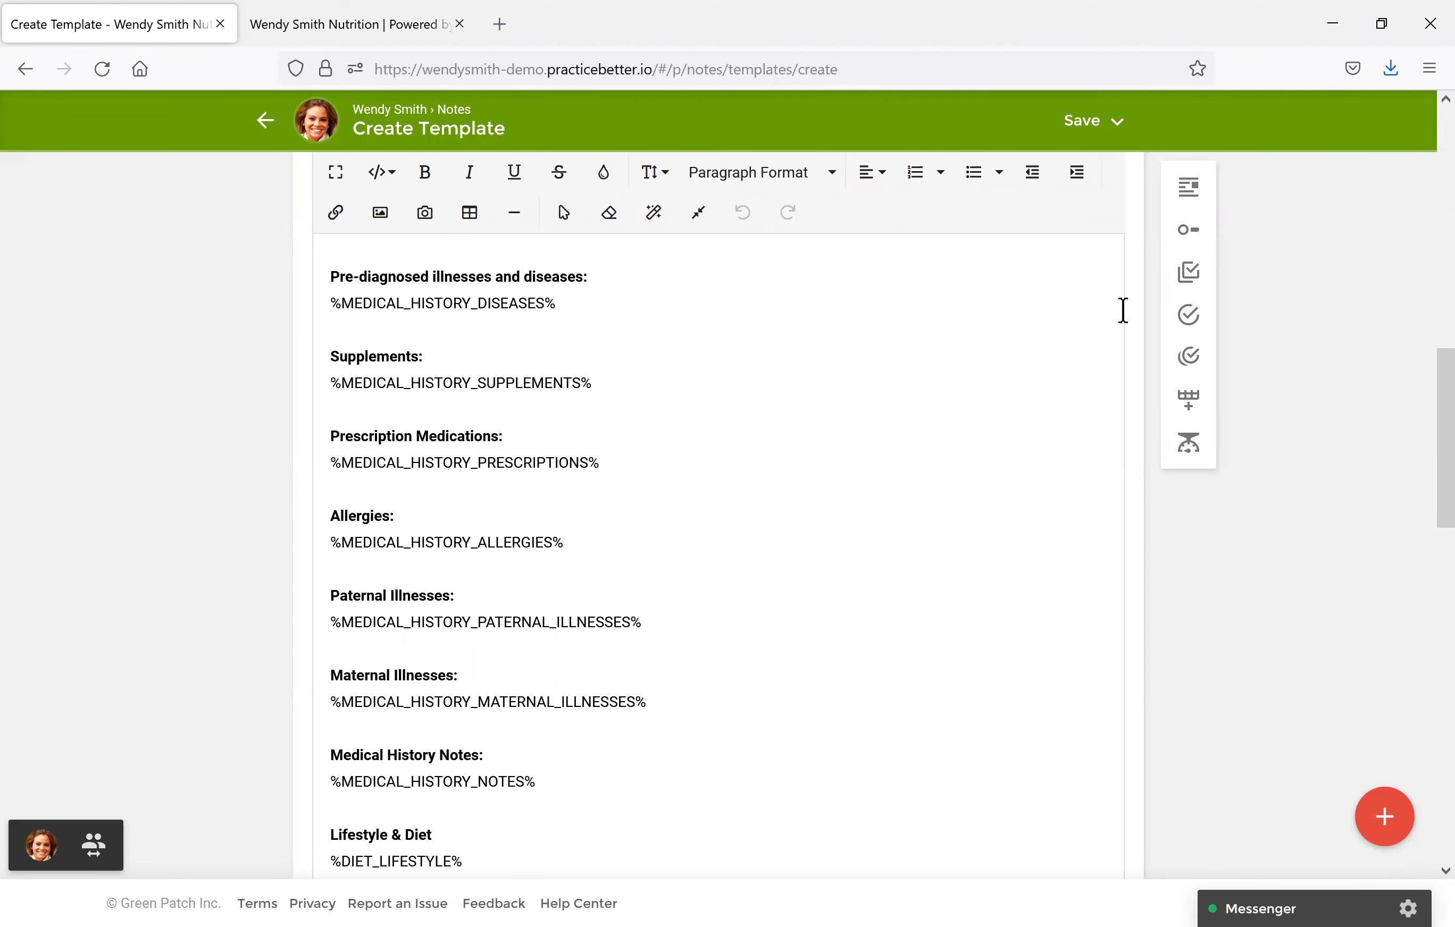
pyautogui.moveTo(1432, 447); pyautogui.dragTo(1430, 298)
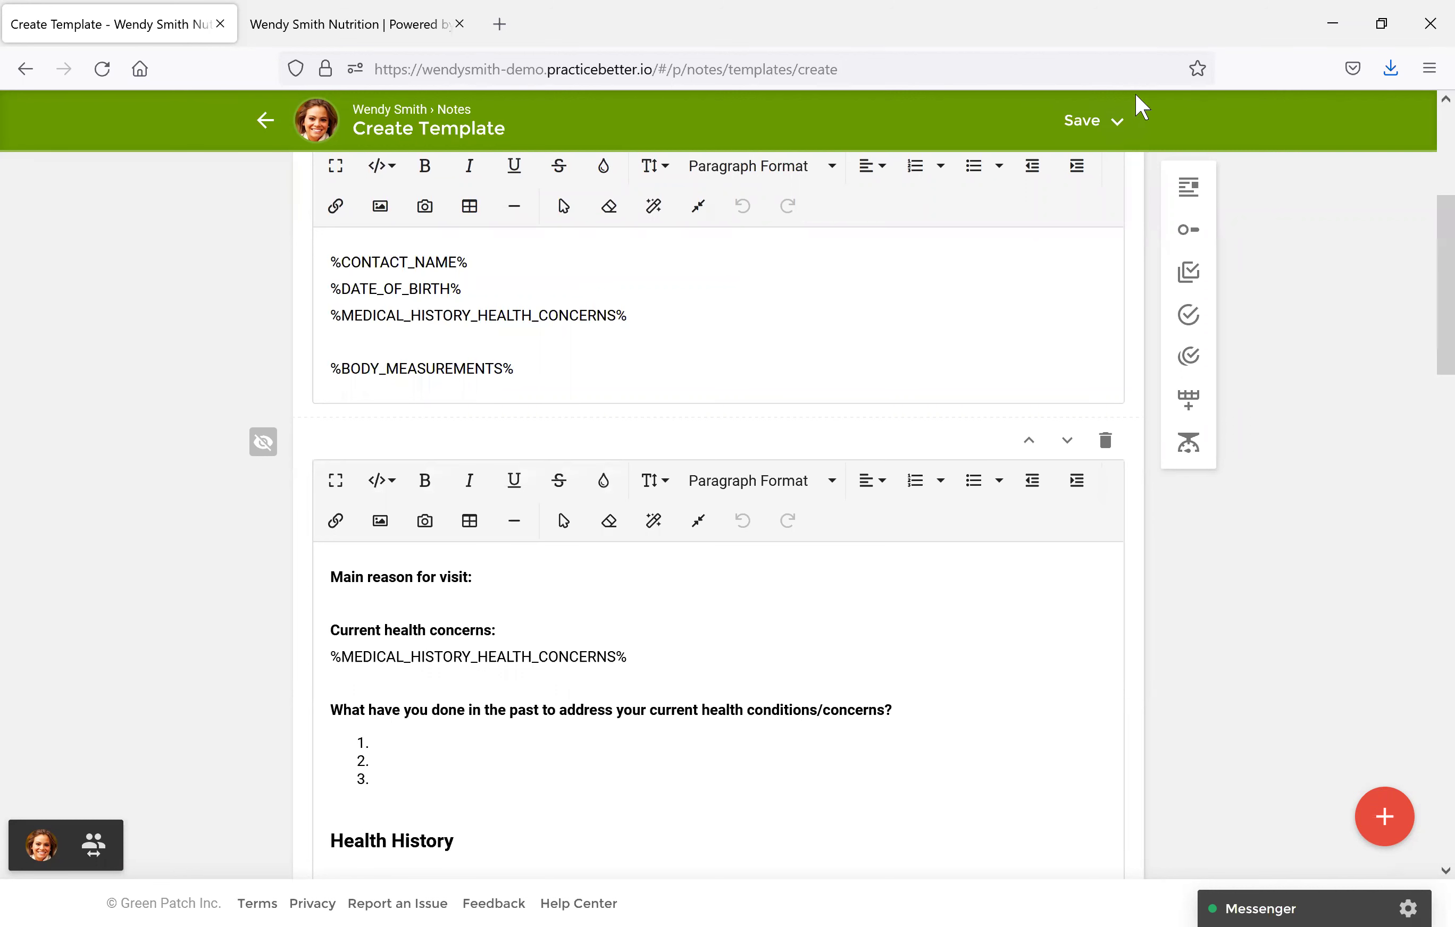
pyautogui.click(1125, 132)
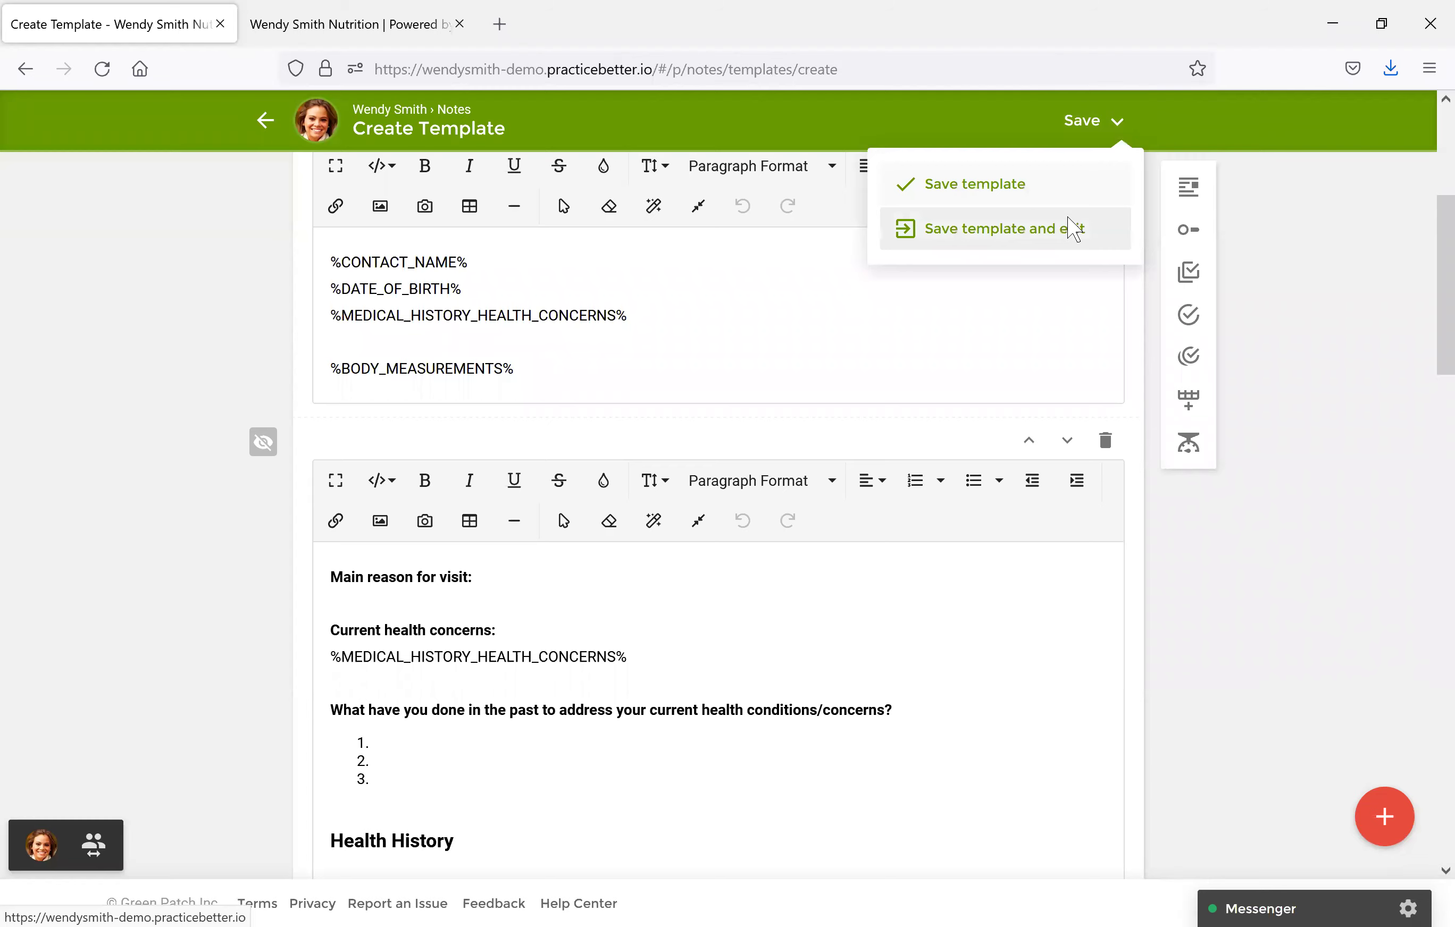
pyautogui.click(1070, 229)
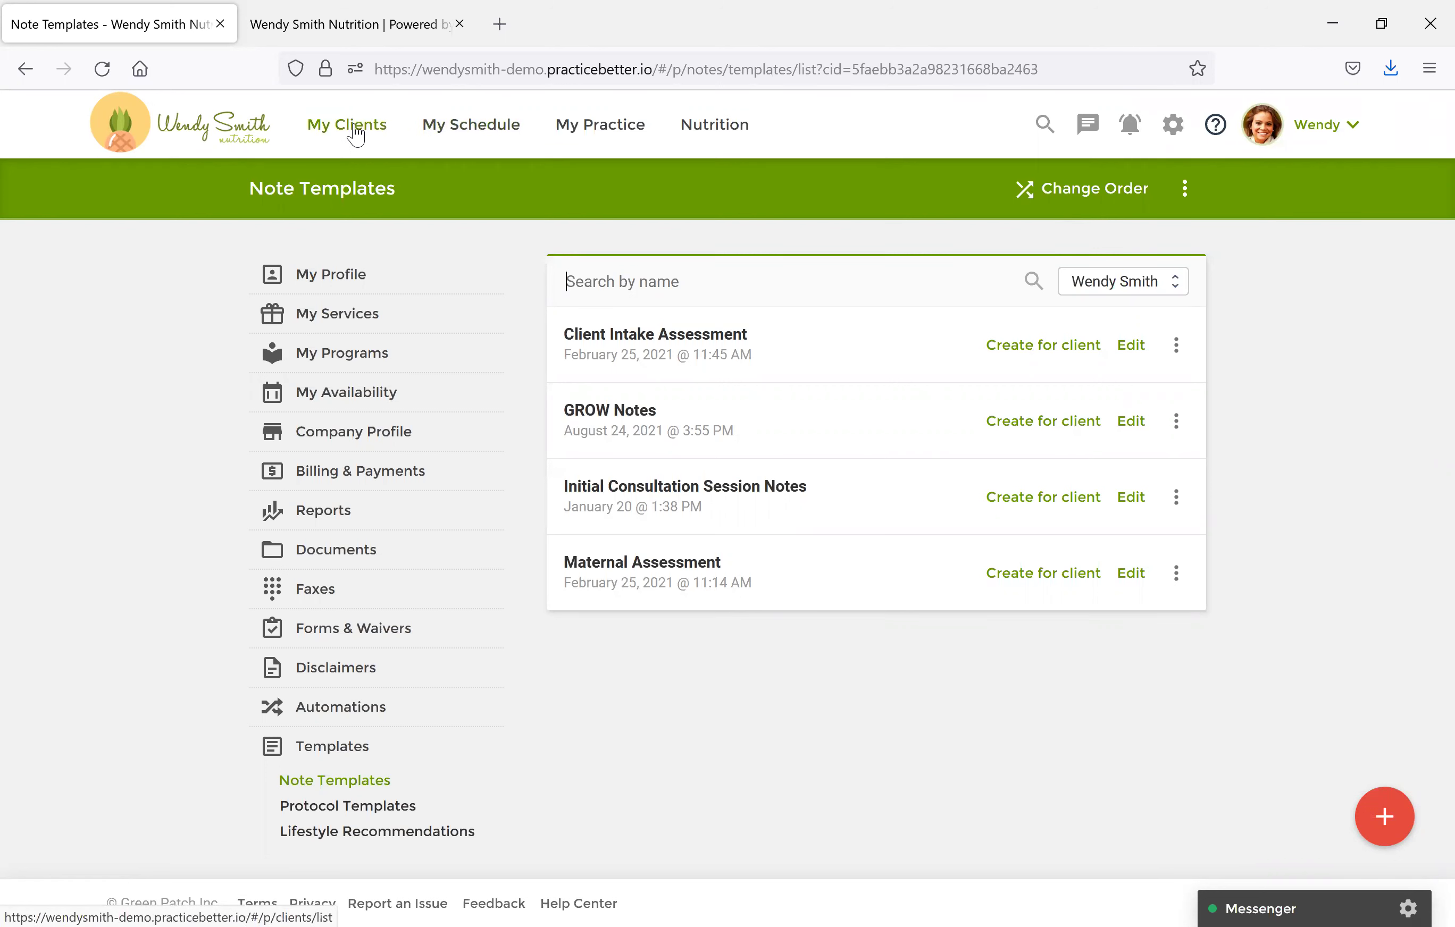
# In the record of the client active a month ago, create a note under the first practitioner from the Initial Consultation Session Notes template.
pyautogui.click(355, 133)
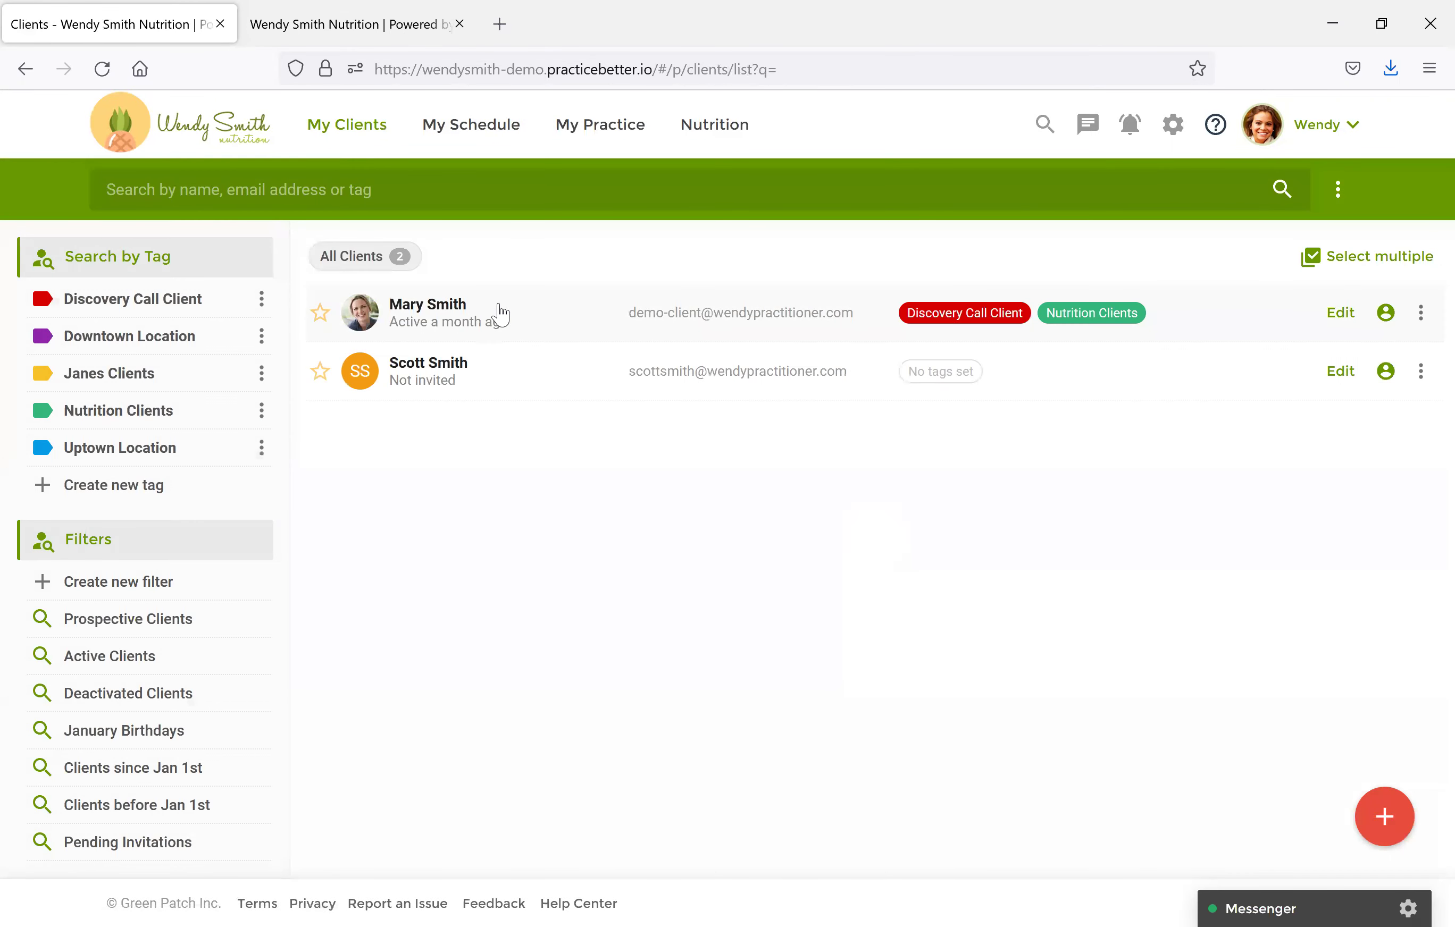
pyautogui.click(496, 314)
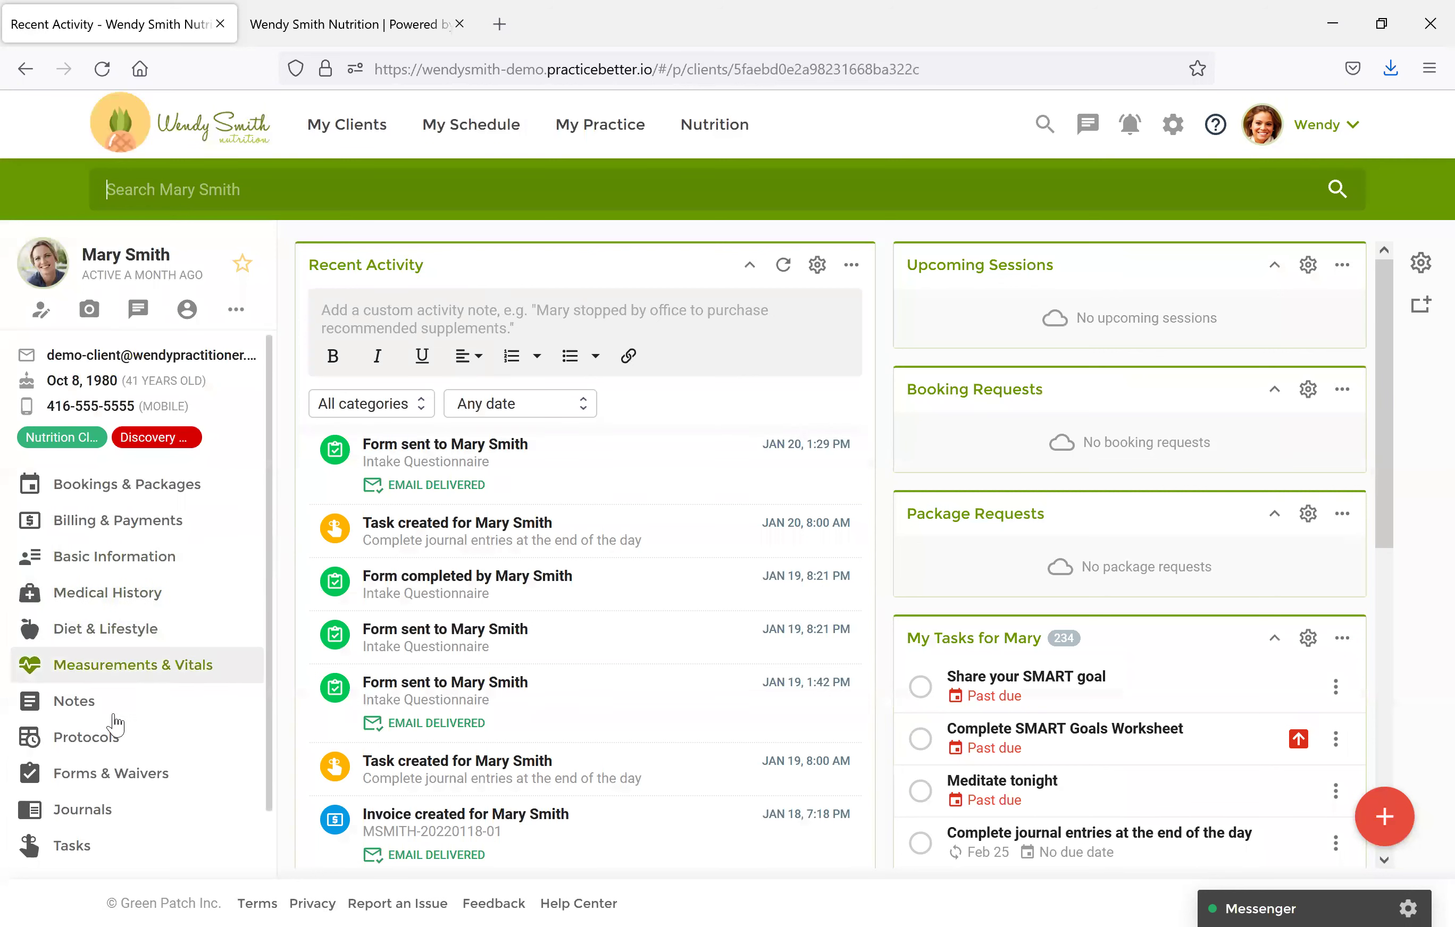
pyautogui.click(114, 717)
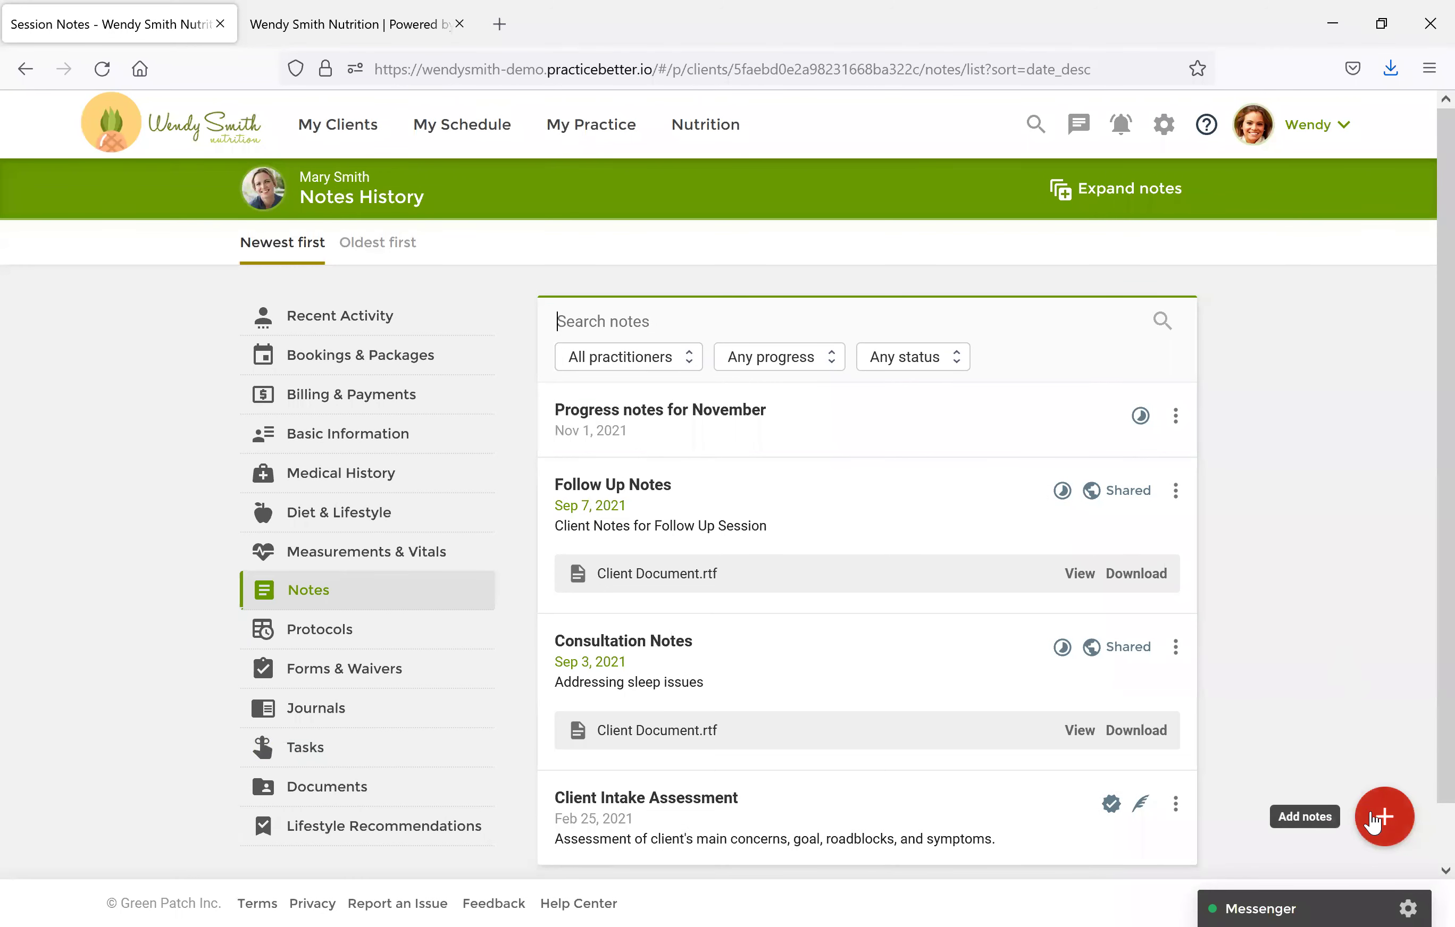
pyautogui.click(1376, 820)
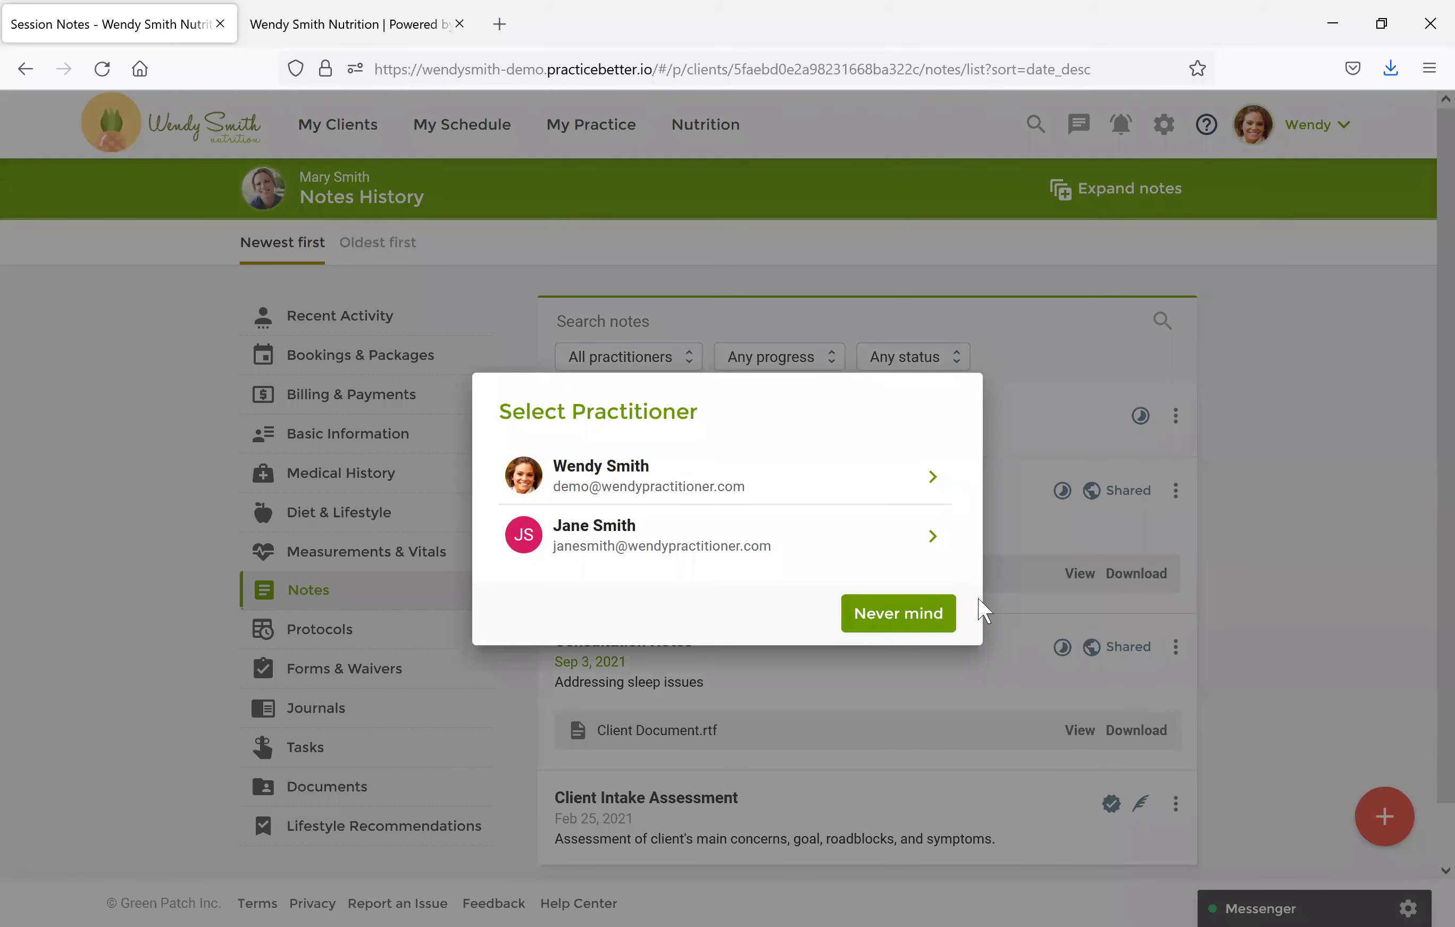
pyautogui.click(787, 488)
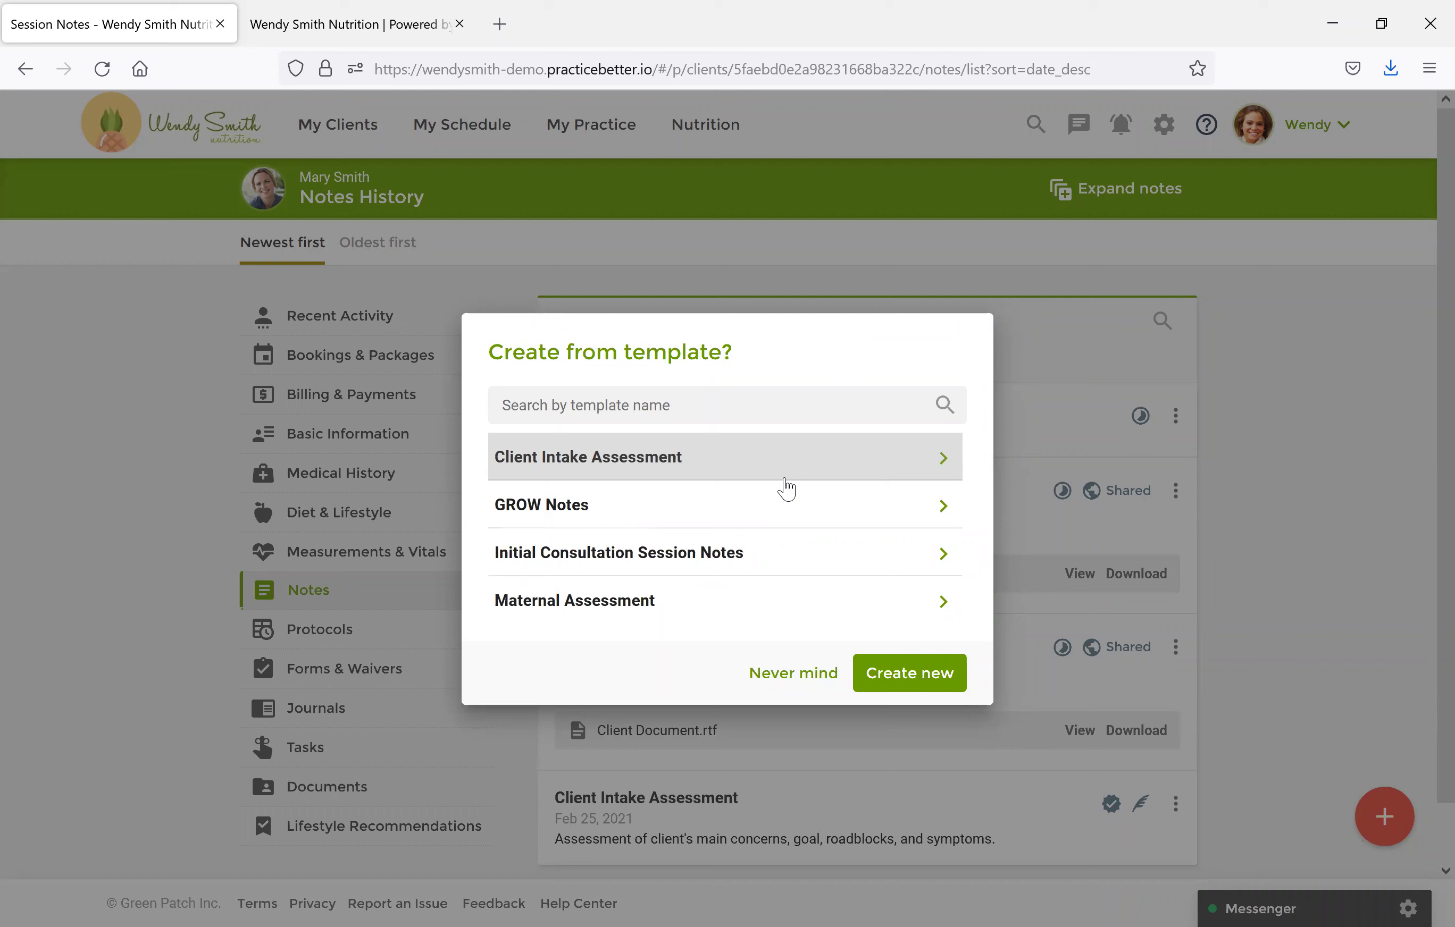
pyautogui.click(780, 563)
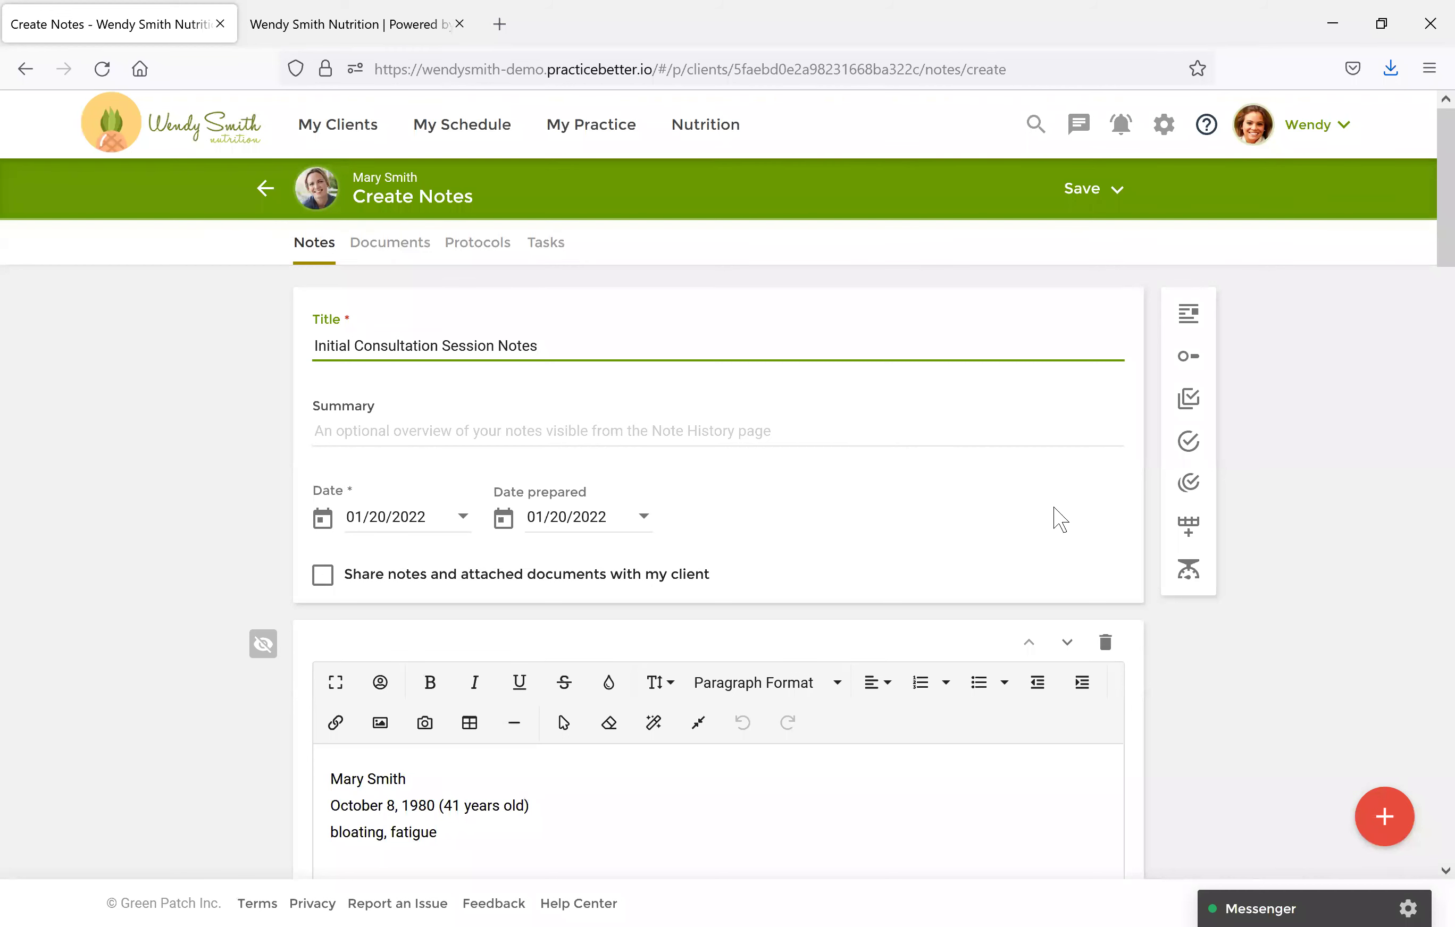
# Share the notes and attached documents with the client, and make the Plan section visible to them.
pyautogui.moveTo(1431, 227); pyautogui.dragTo(1163, 279)
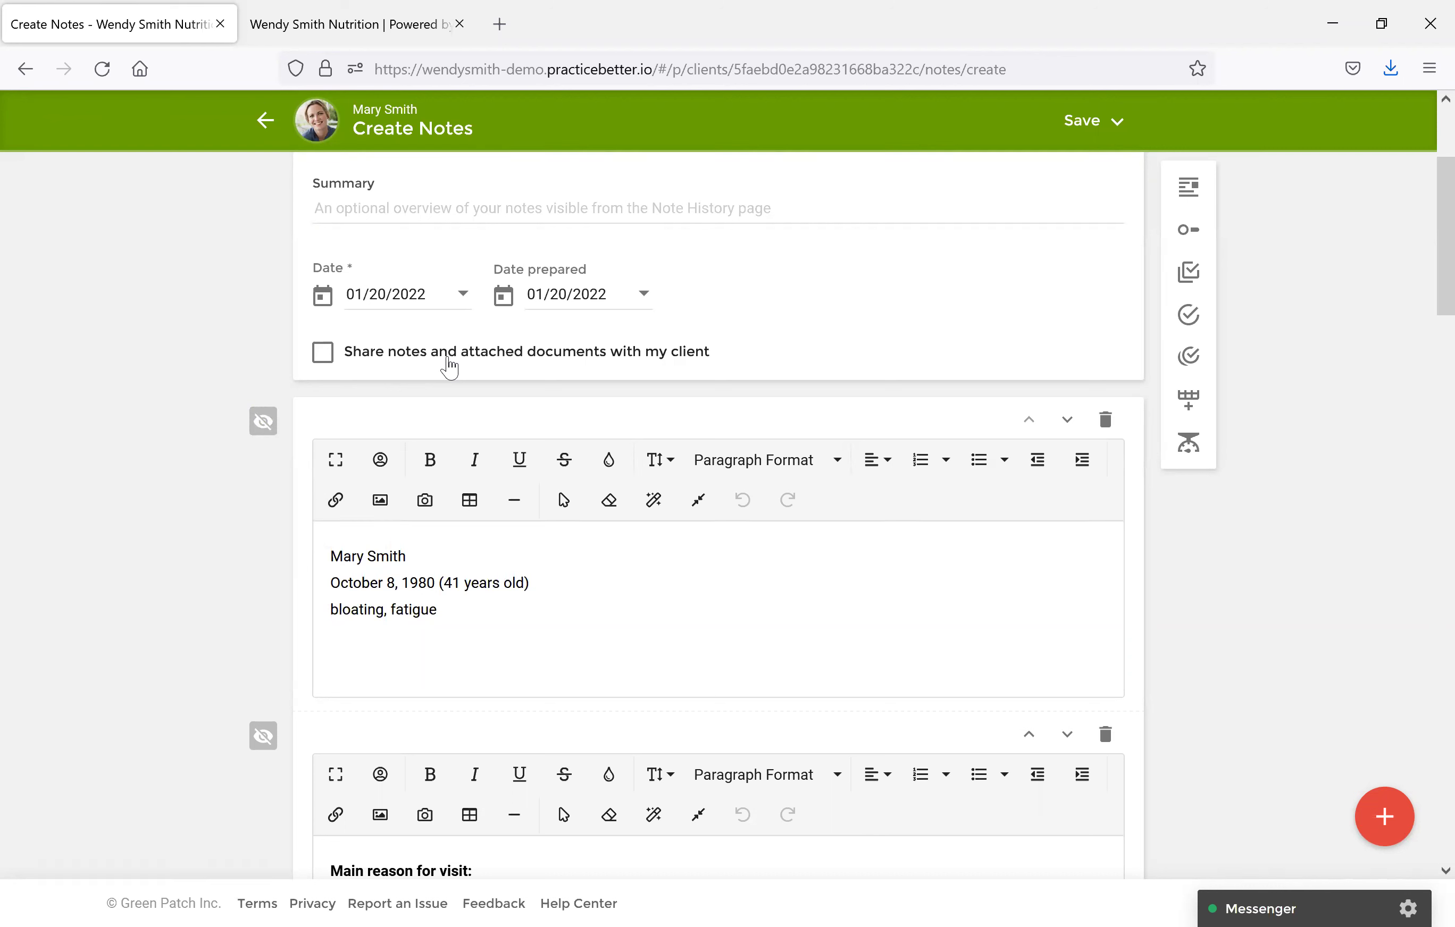
pyautogui.click(449, 367)
pyautogui.scroll(-2, 1429, 318)
pyautogui.moveTo(1429, 317); pyautogui.dragTo(1396, 756)
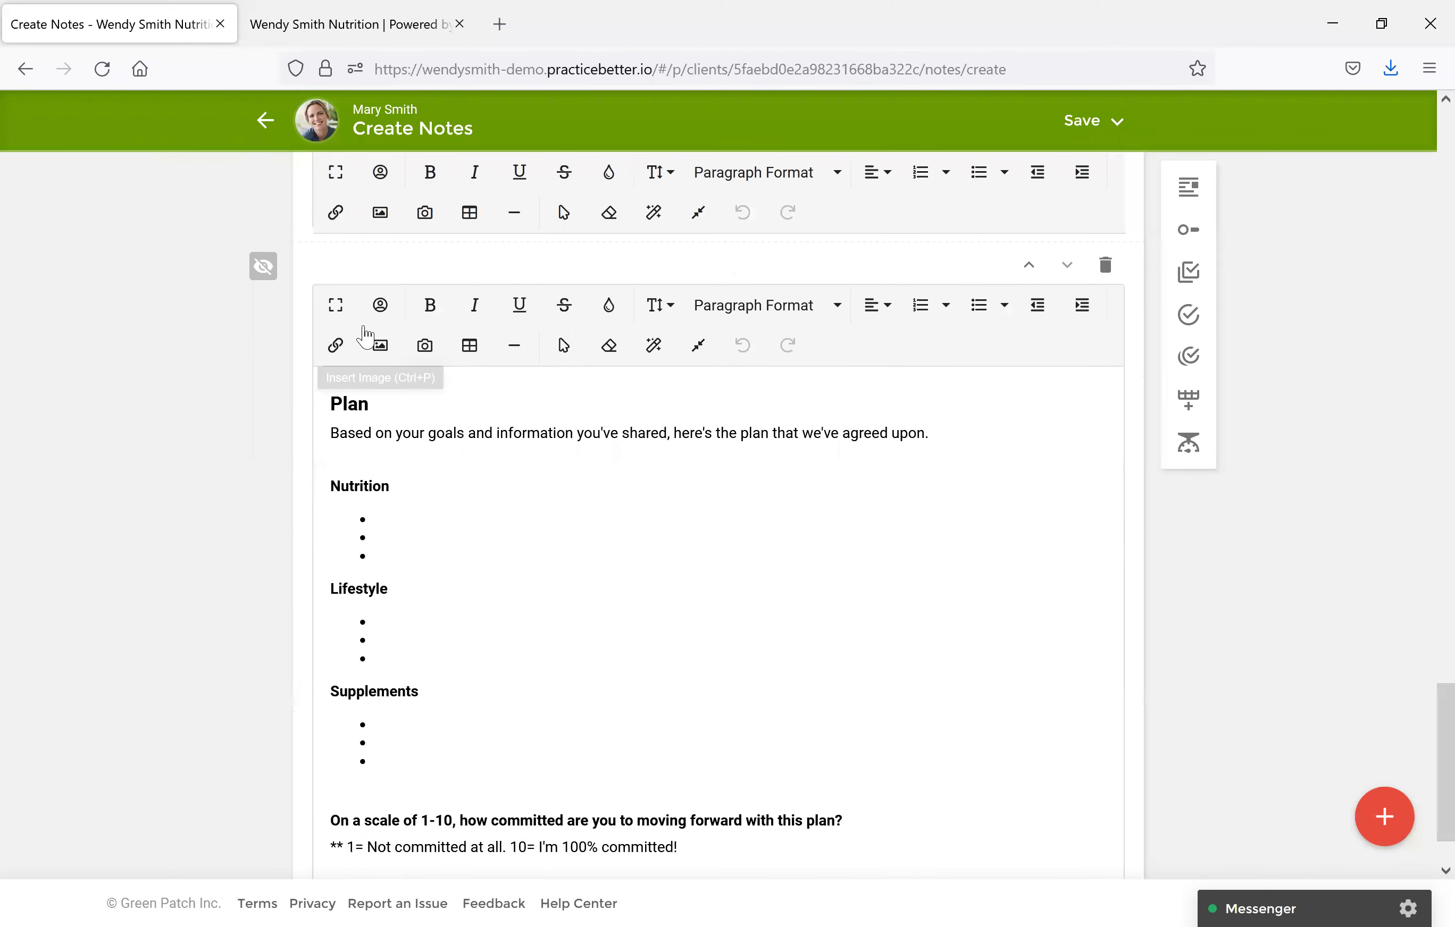
pyautogui.click(254, 266)
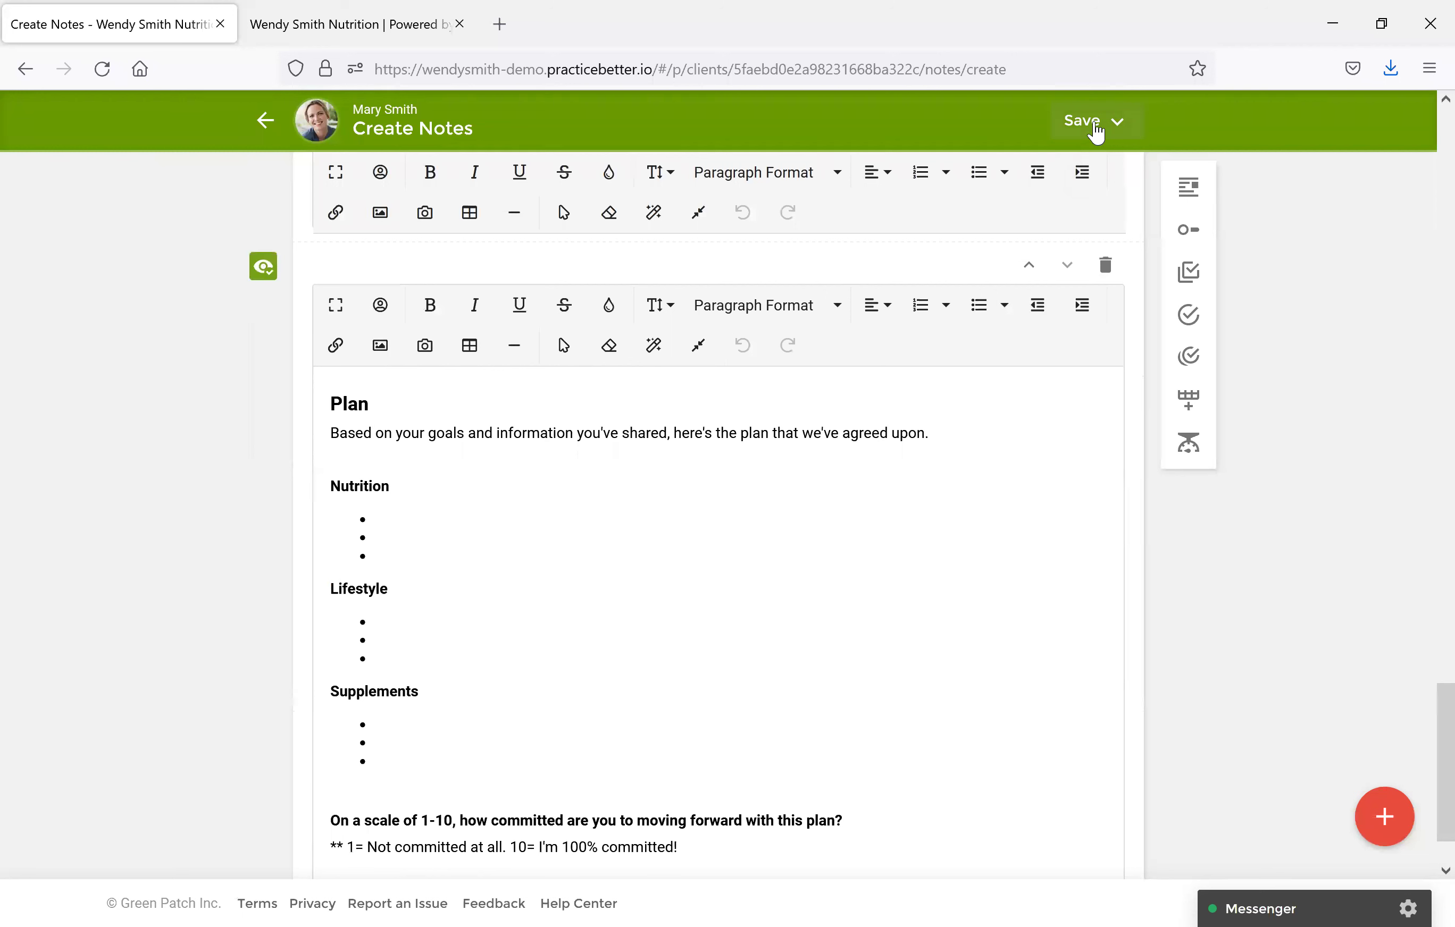
# Sign the session notes with the date prepared as signing date, and save and share them without sending a notification.
pyautogui.click(1095, 130)
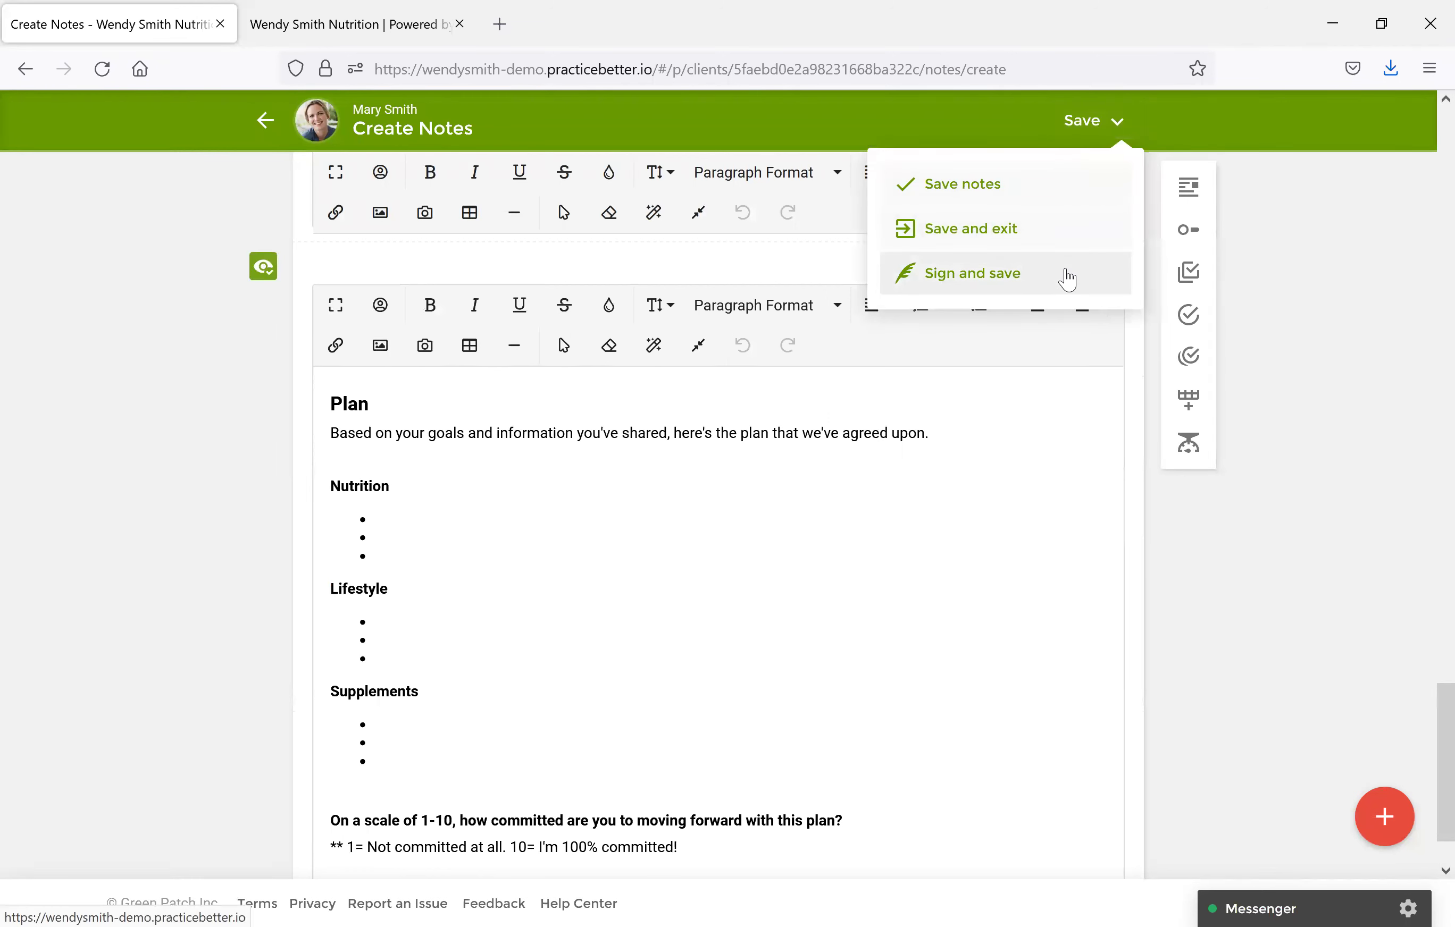
pyautogui.click(1067, 280)
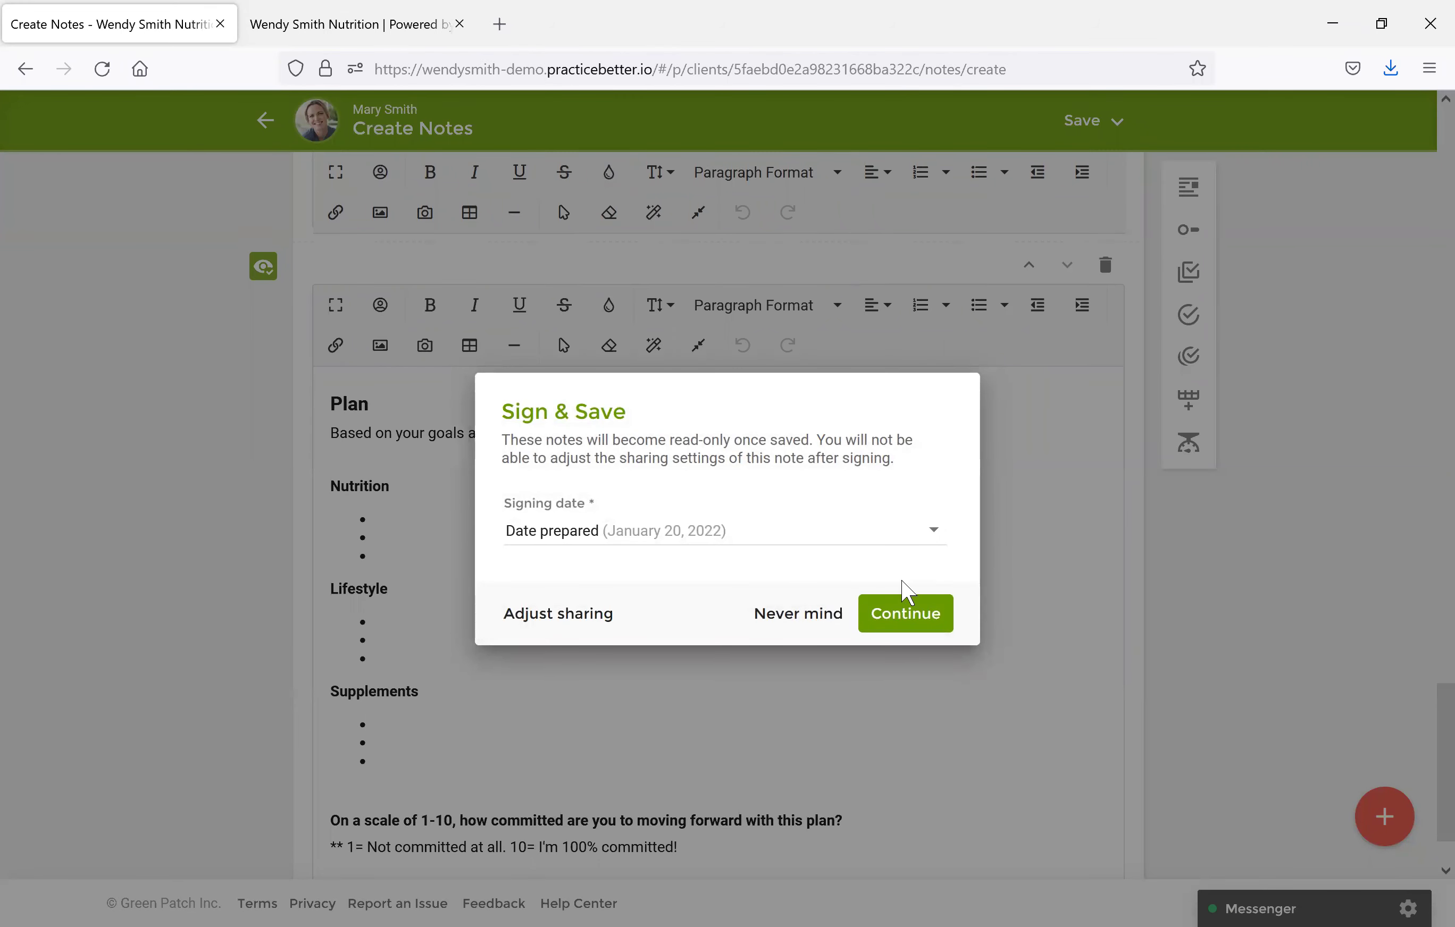
pyautogui.click(914, 616)
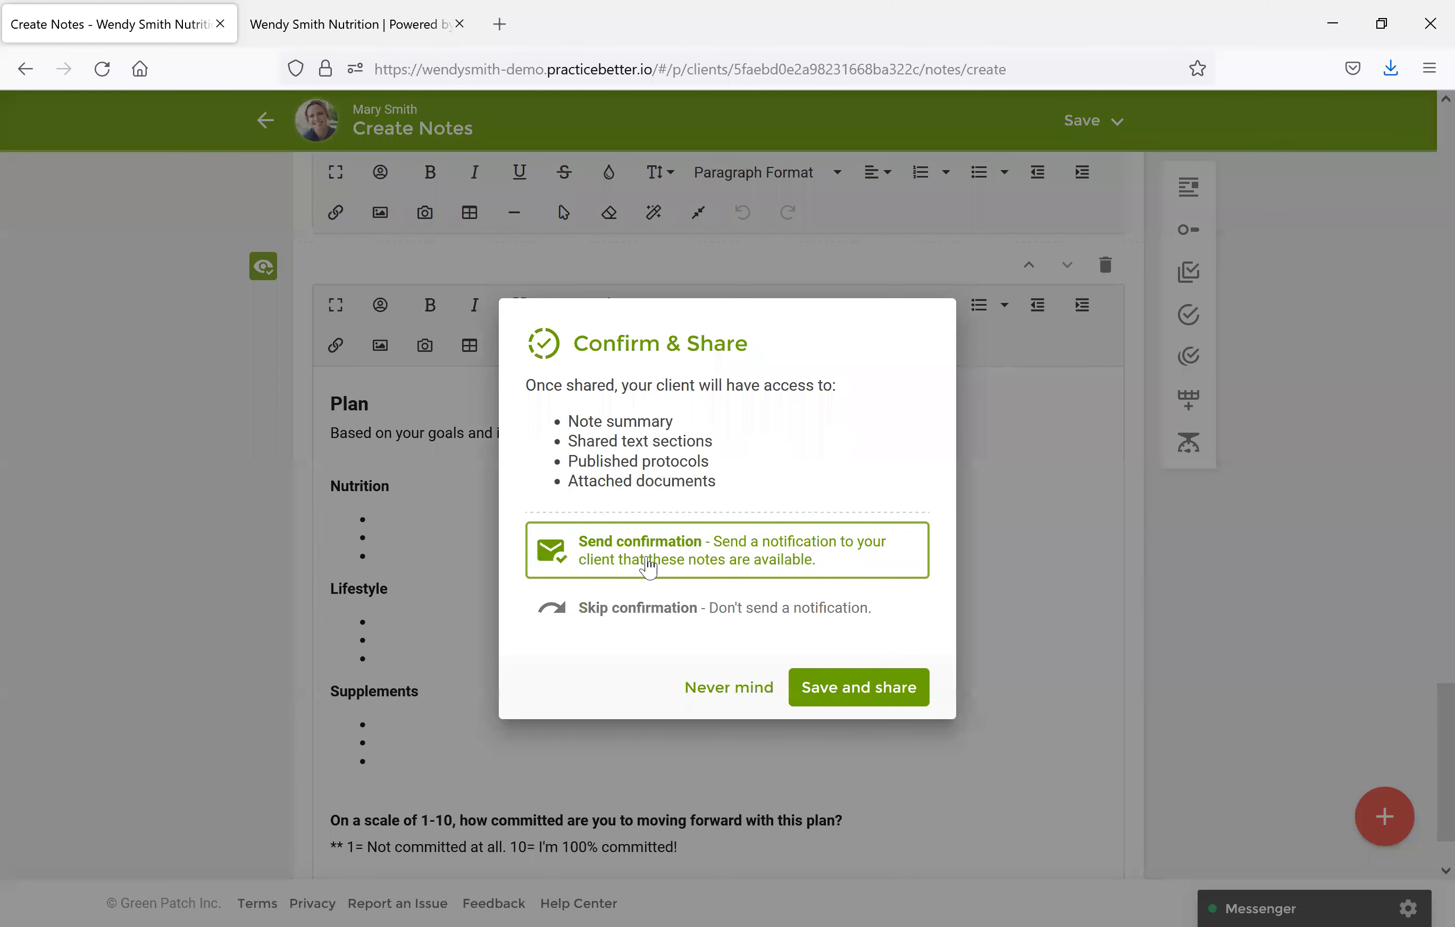
pyautogui.click(786, 627)
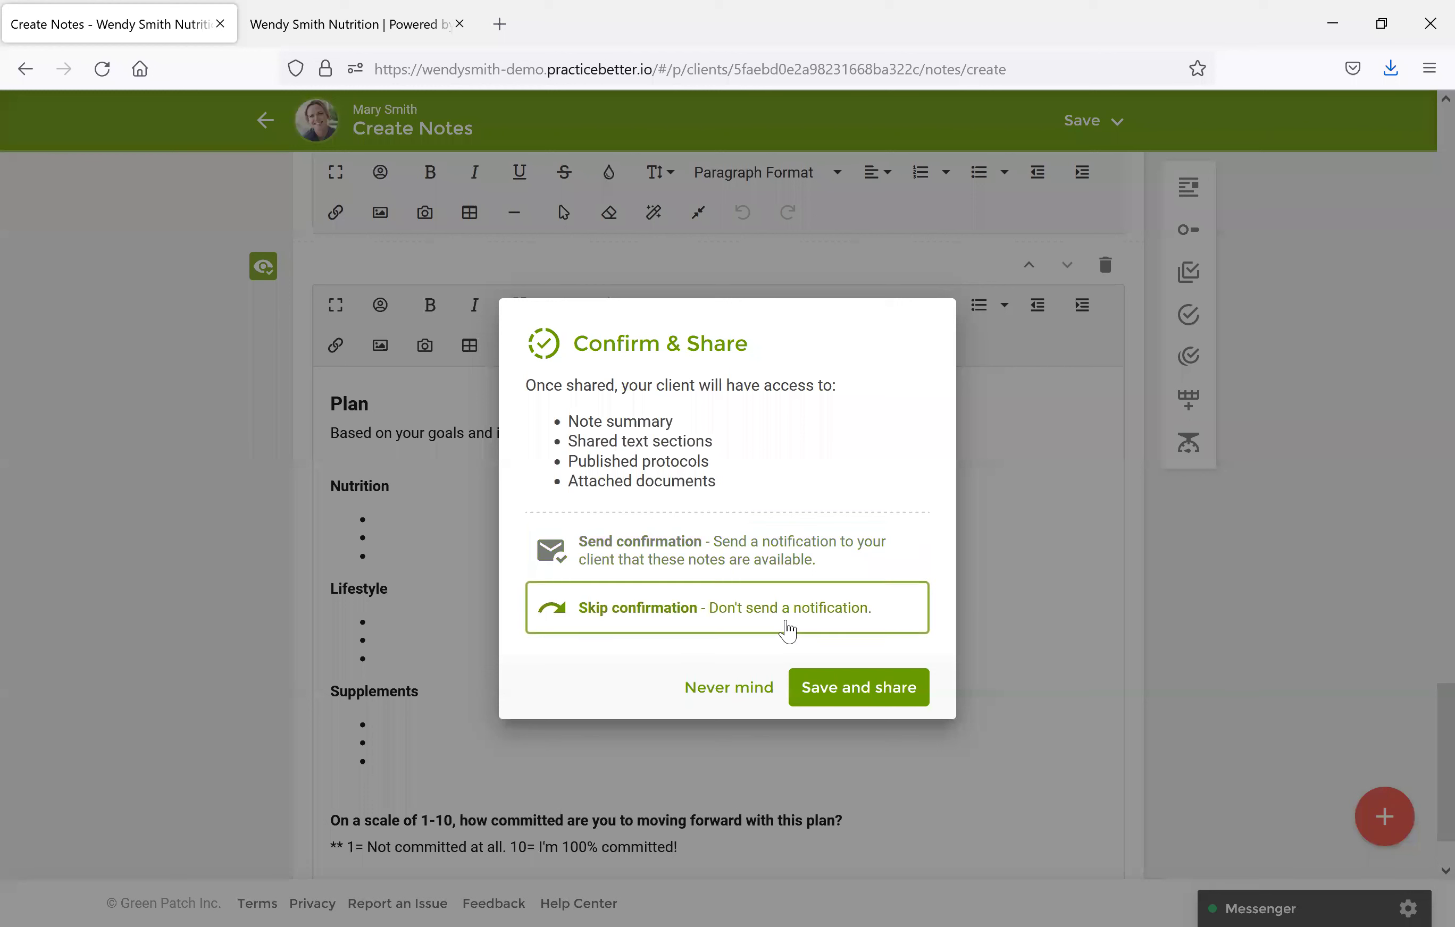
pyautogui.click(843, 694)
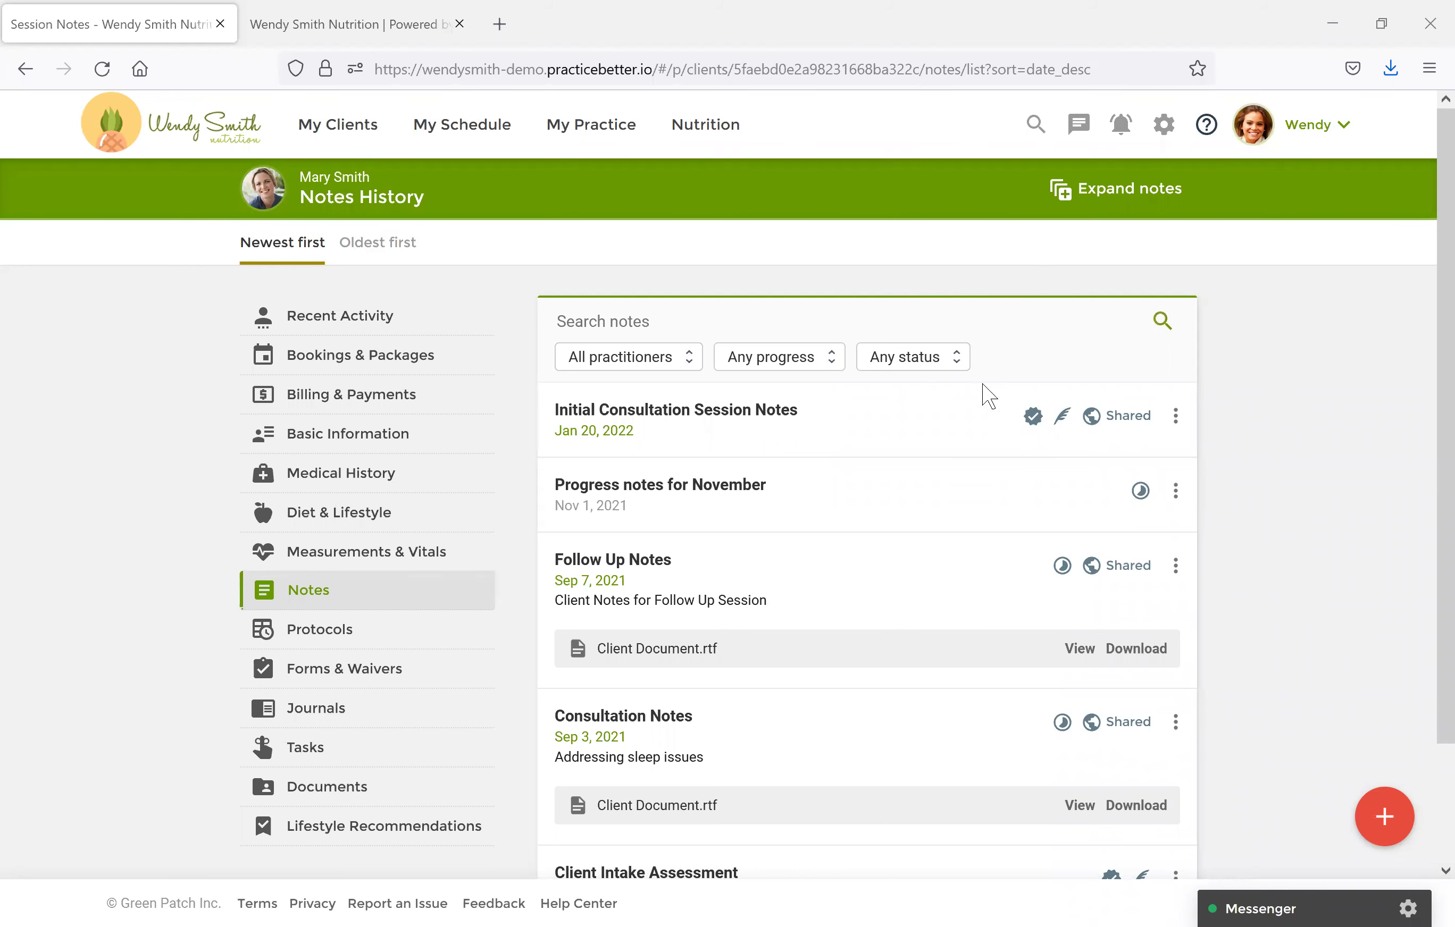
# Filter the client's Recent Activity to Bookings from August 2021, and look over the activity and task lists.
pyautogui.click(401, 319)
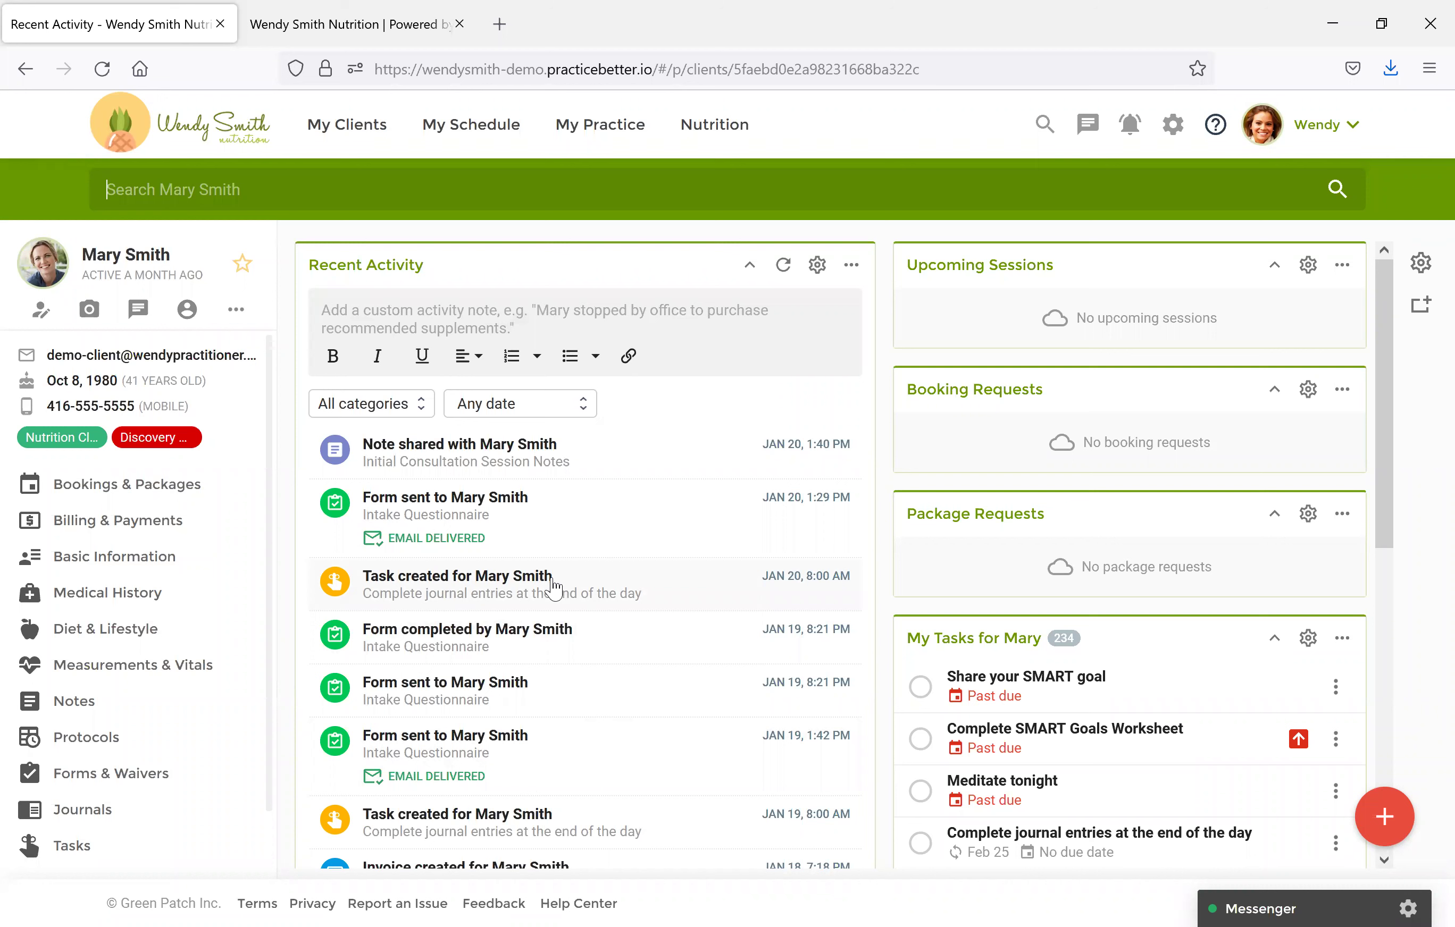
pyautogui.click(416, 404)
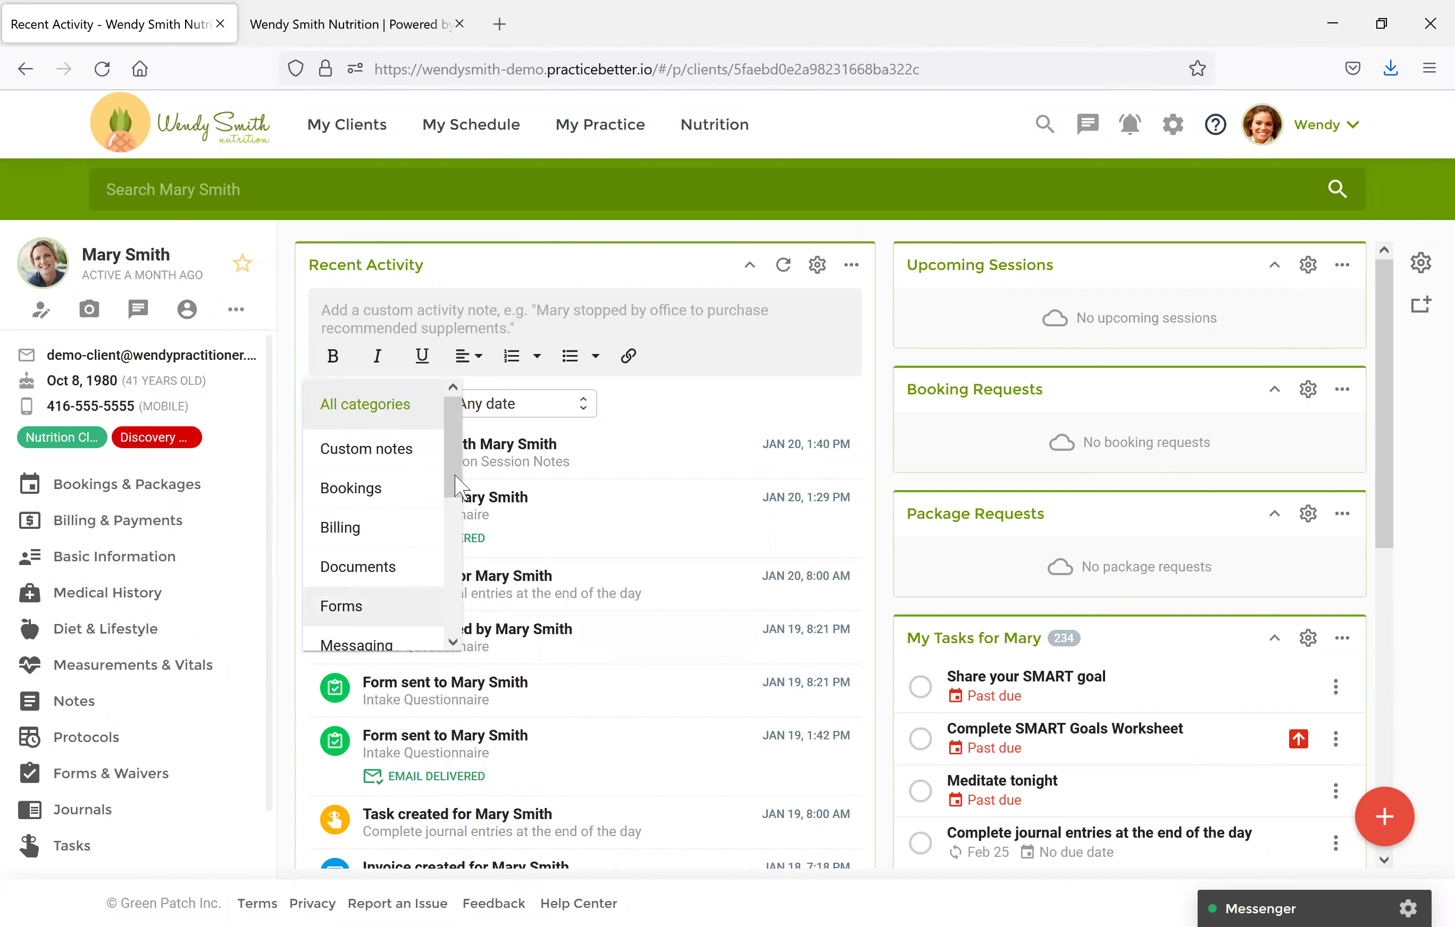
pyautogui.scroll(-3, 358, 611)
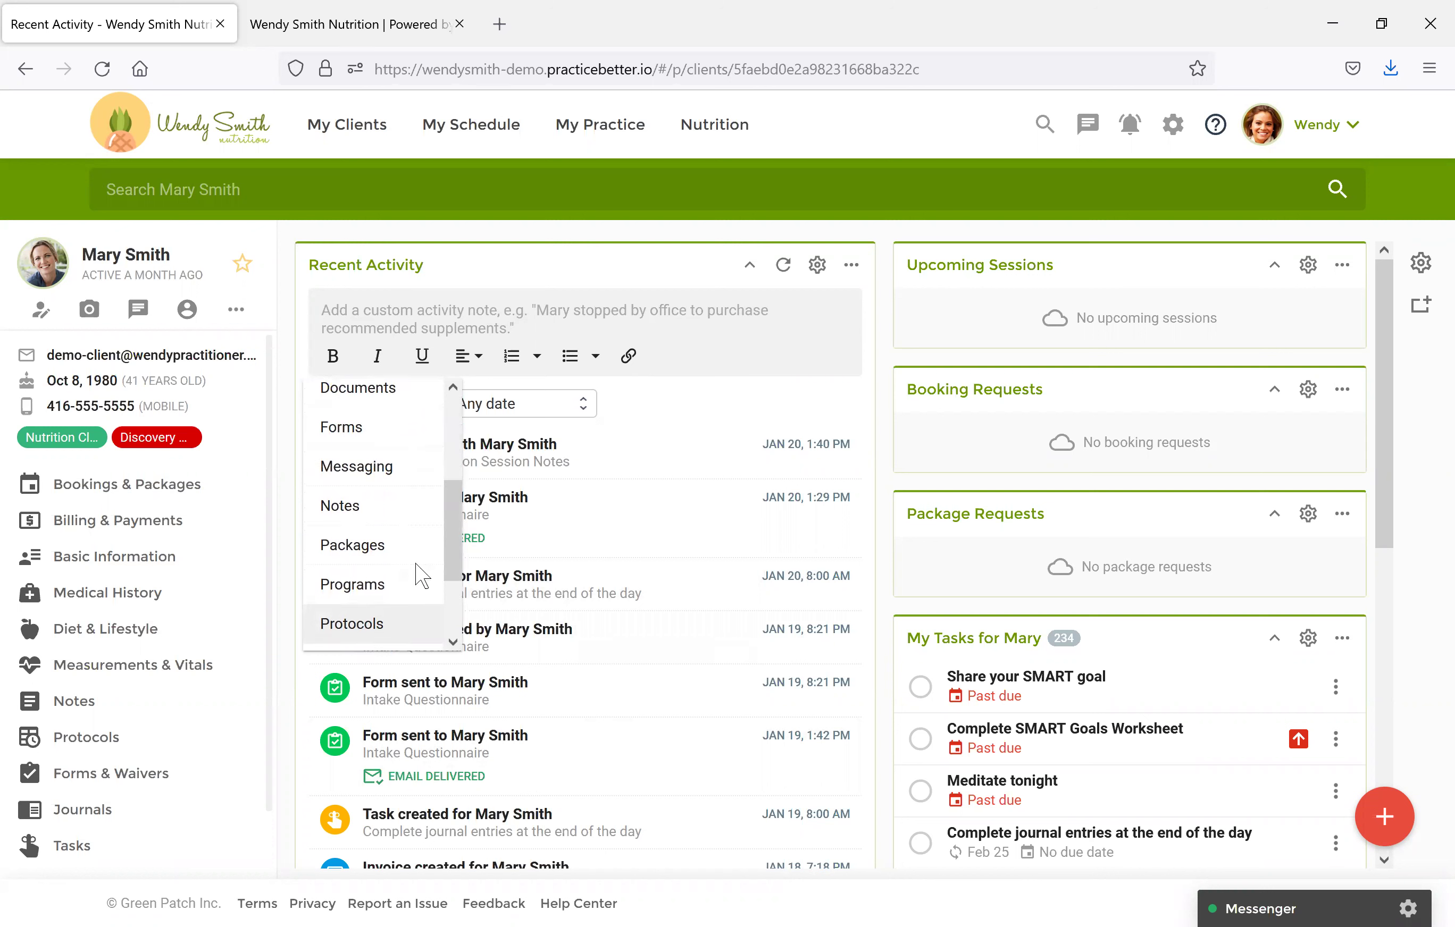
pyautogui.click(579, 417)
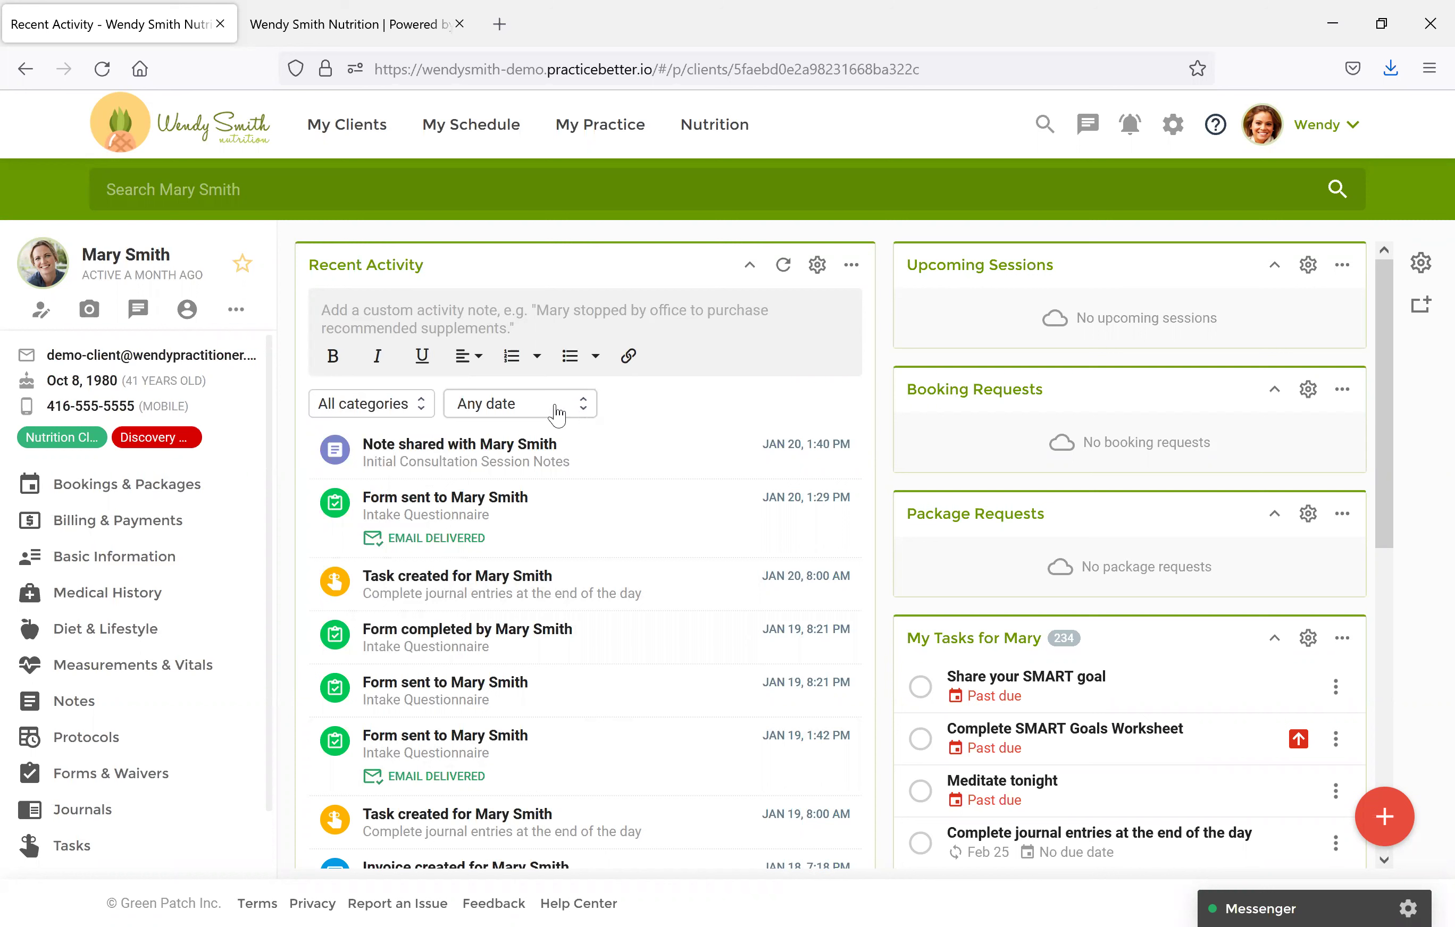
pyautogui.click(418, 415)
pyautogui.click(373, 488)
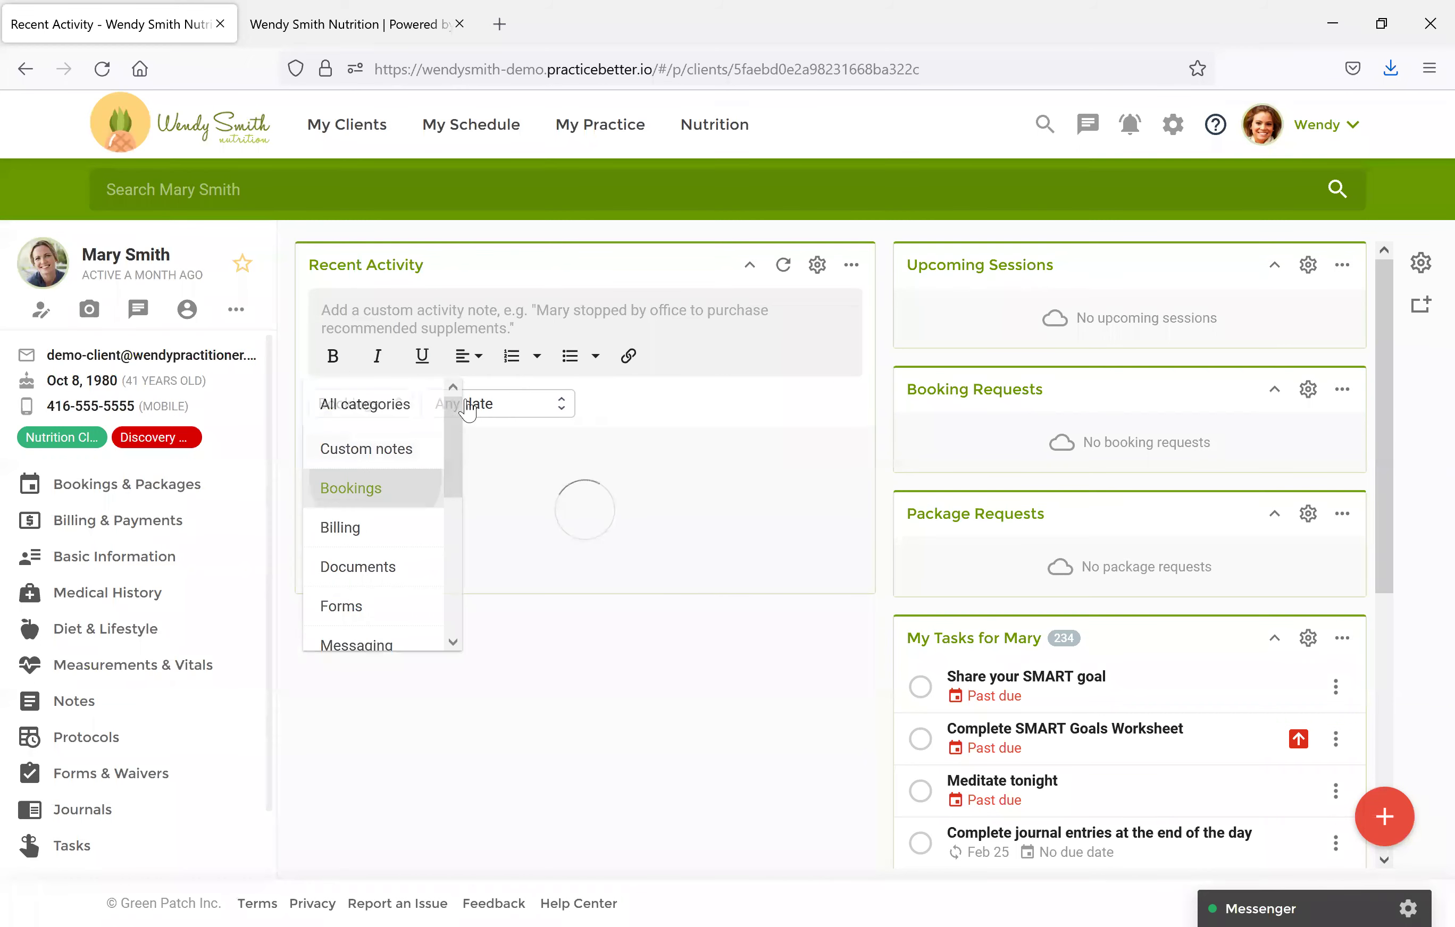
pyautogui.click(478, 408)
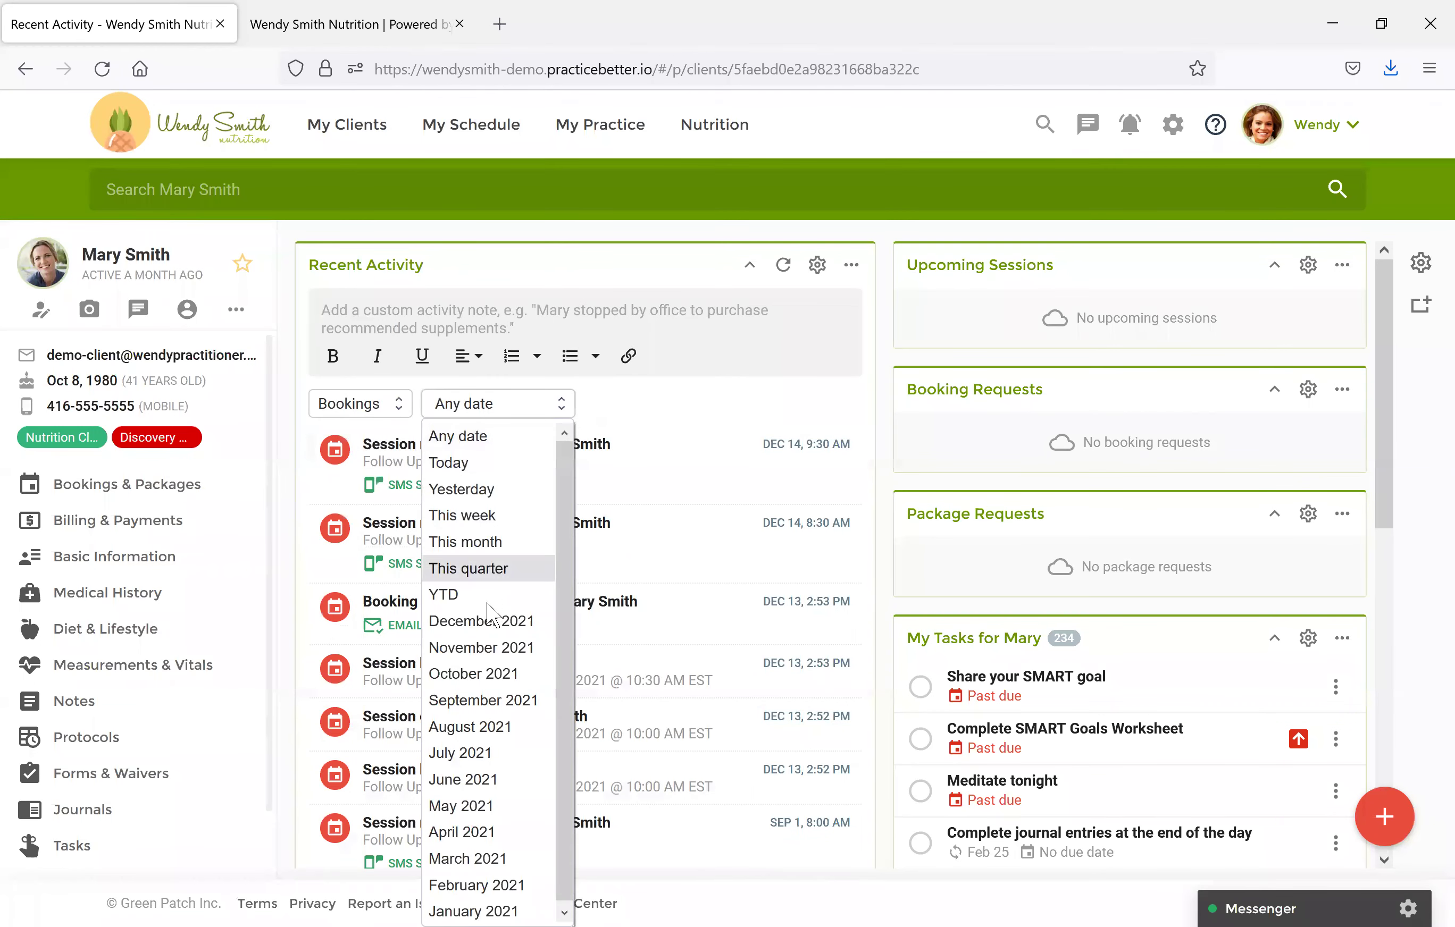
pyautogui.click(489, 727)
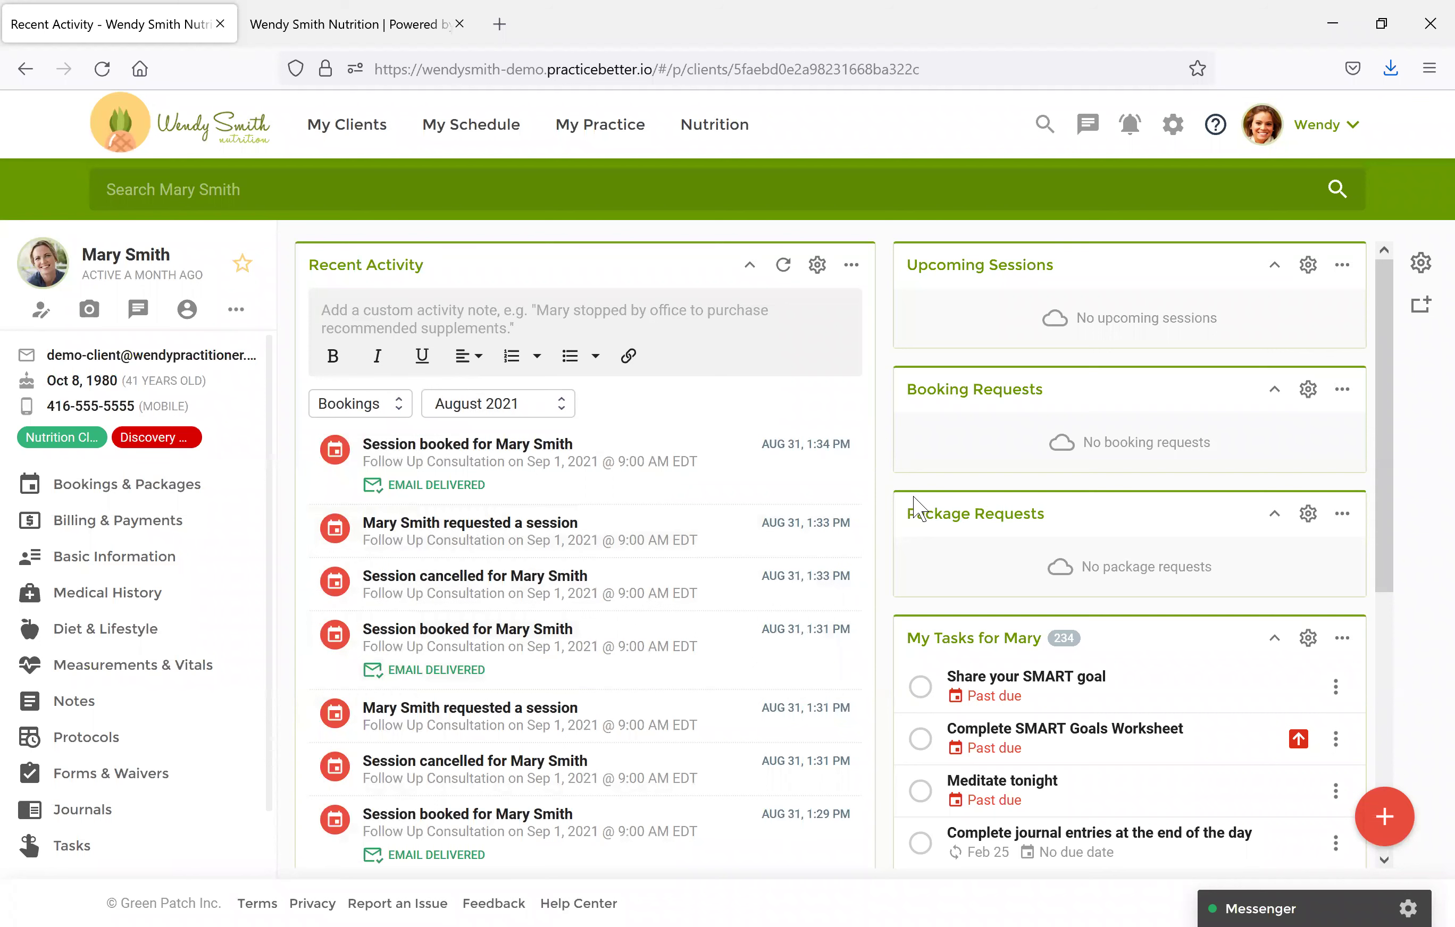
pyautogui.scroll(-2, 1038, 316)
pyautogui.scroll(2, 1038, 316)
pyautogui.scroll(-5, 1077, 446)
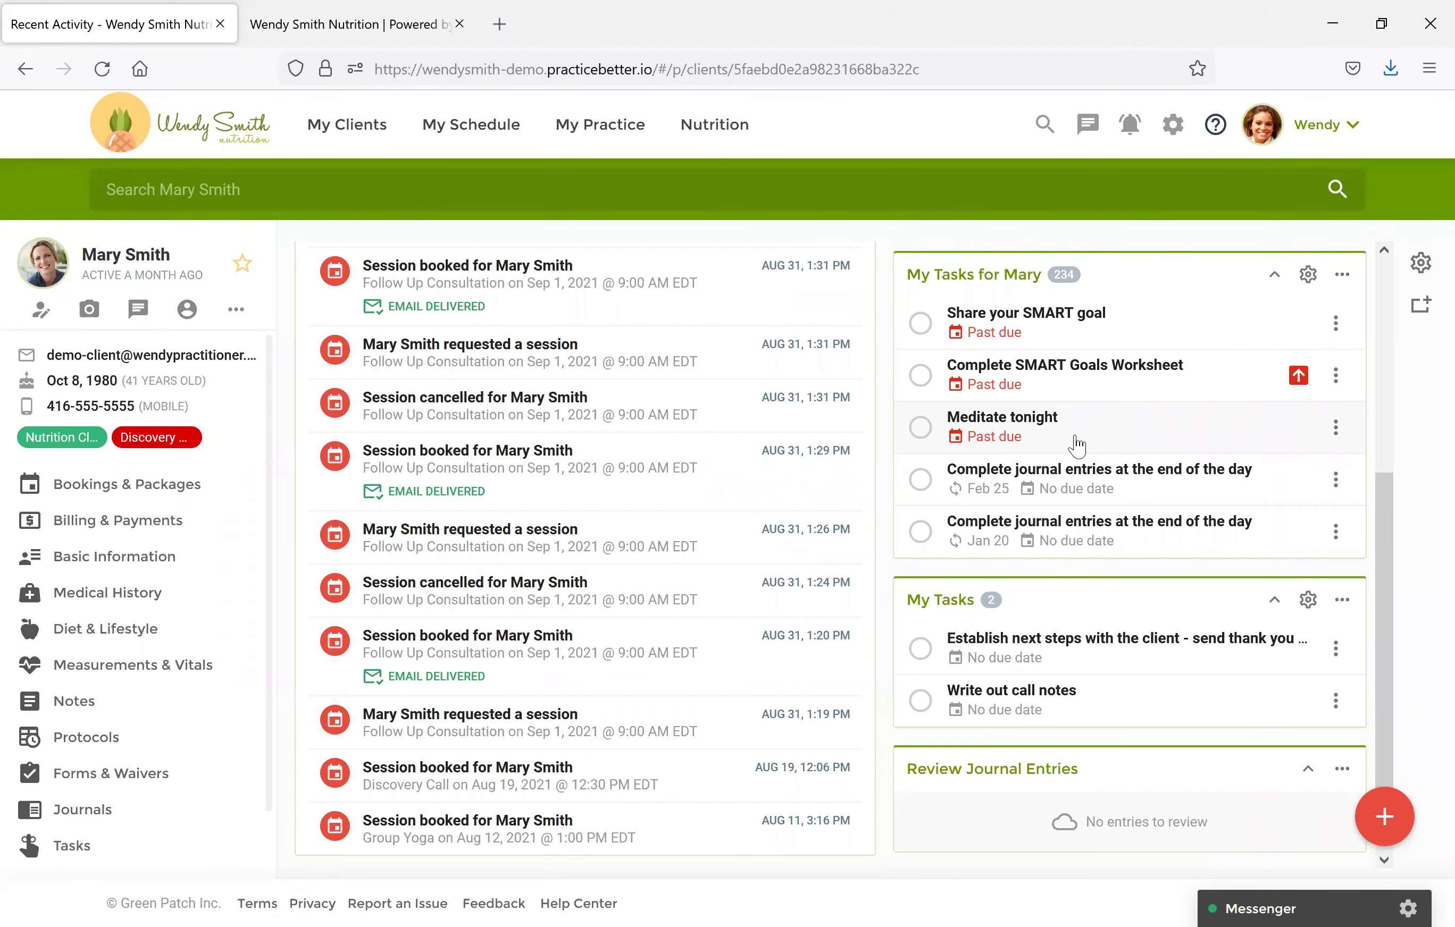
pyautogui.scroll(5, 630, 476)
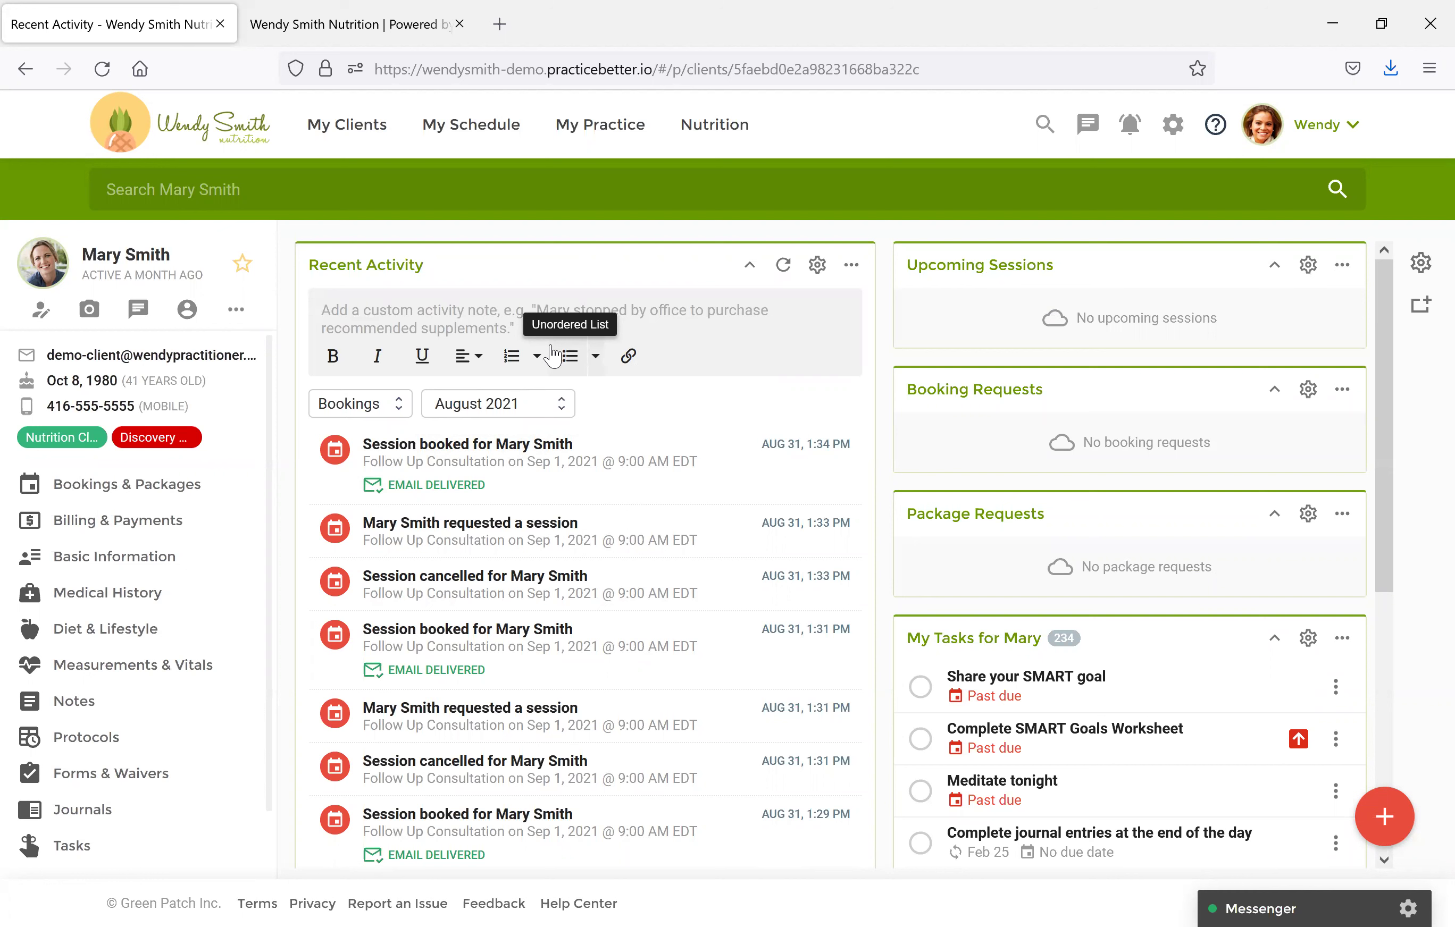
# Add a custom activity note stating that the client picked up her supplement recs, and pin it.
pyautogui.click(384, 310)
pyautogui.write('Mary pick')
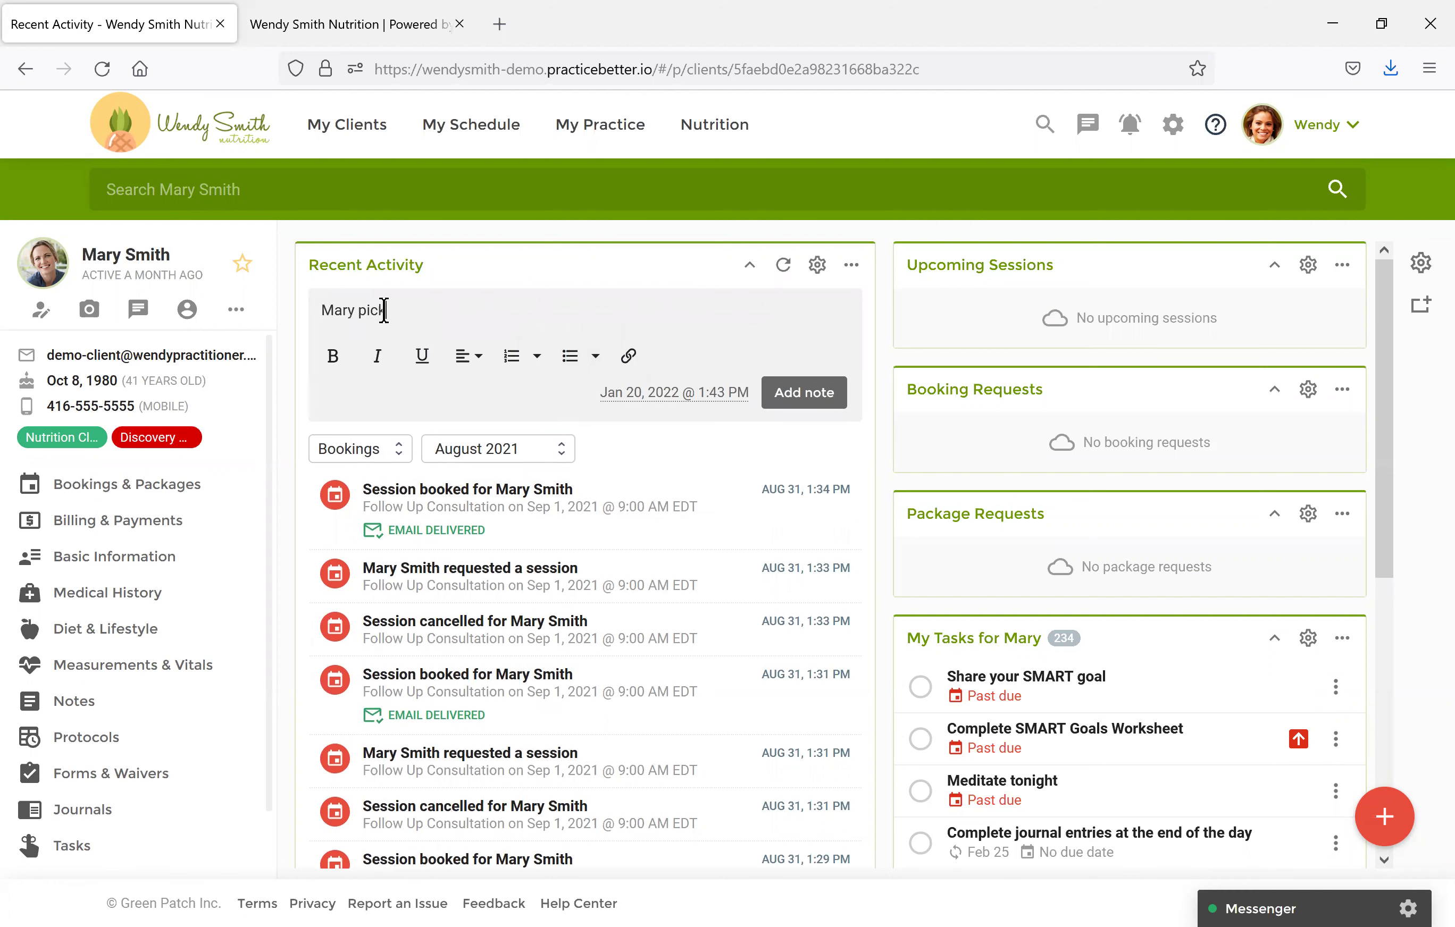
pyautogui.write('ed up her supllem')
pyautogui.press('BackSpace')
pyautogui.press('BackSpace')
pyautogui.press('BackSpace')
pyautogui.press('BackSpace')
pyautogui.write('plement recs')
pyautogui.click(783, 398)
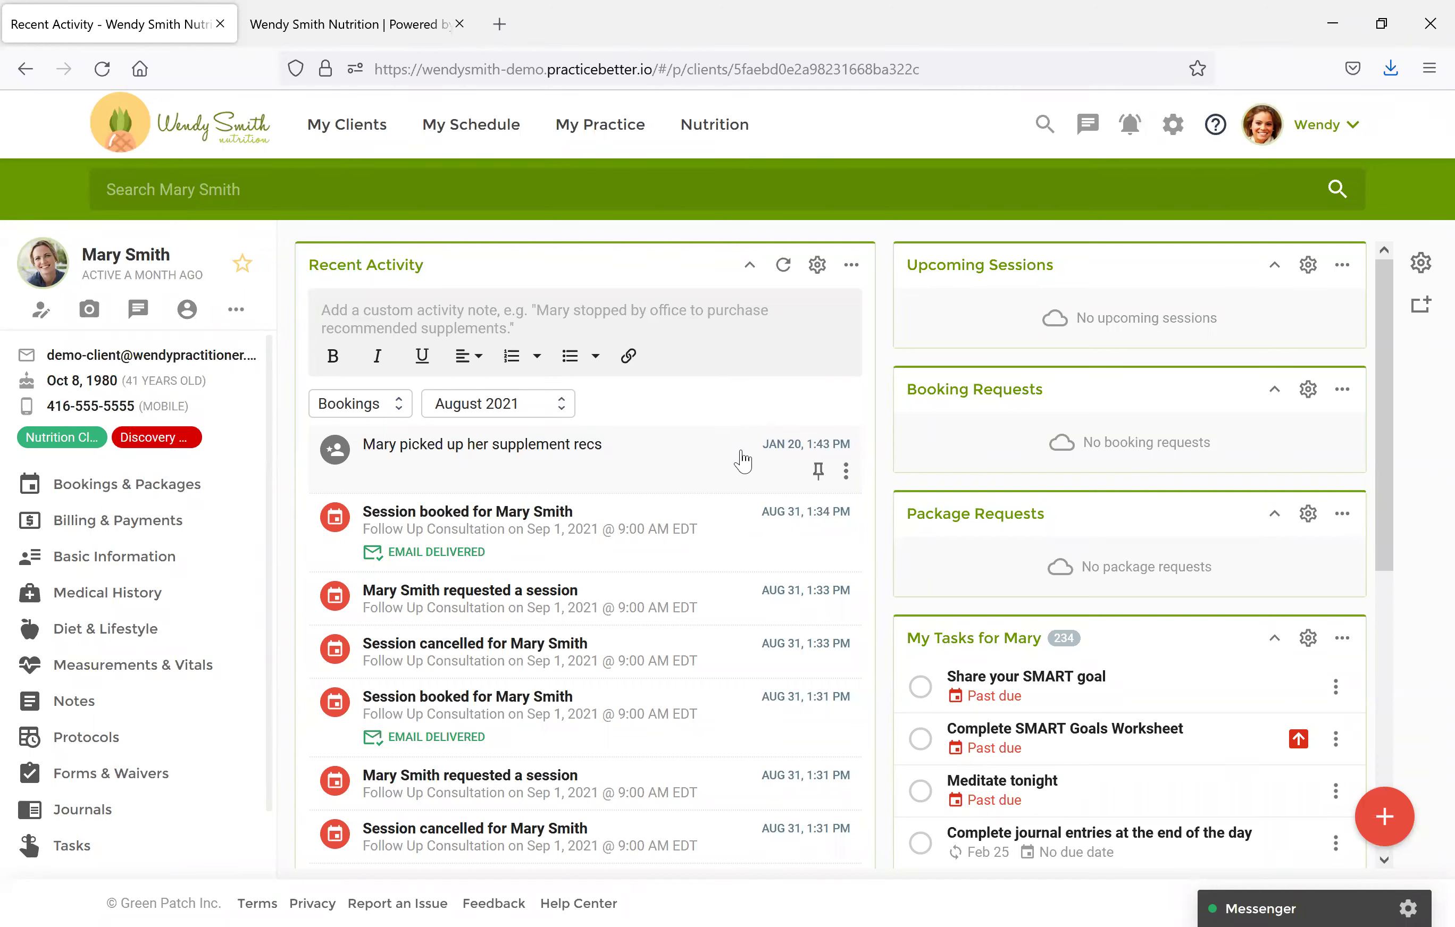
pyautogui.click(818, 481)
# Reset the Recent Activity filters to All categories and Any date.
pyautogui.click(352, 405)
pyautogui.click(361, 320)
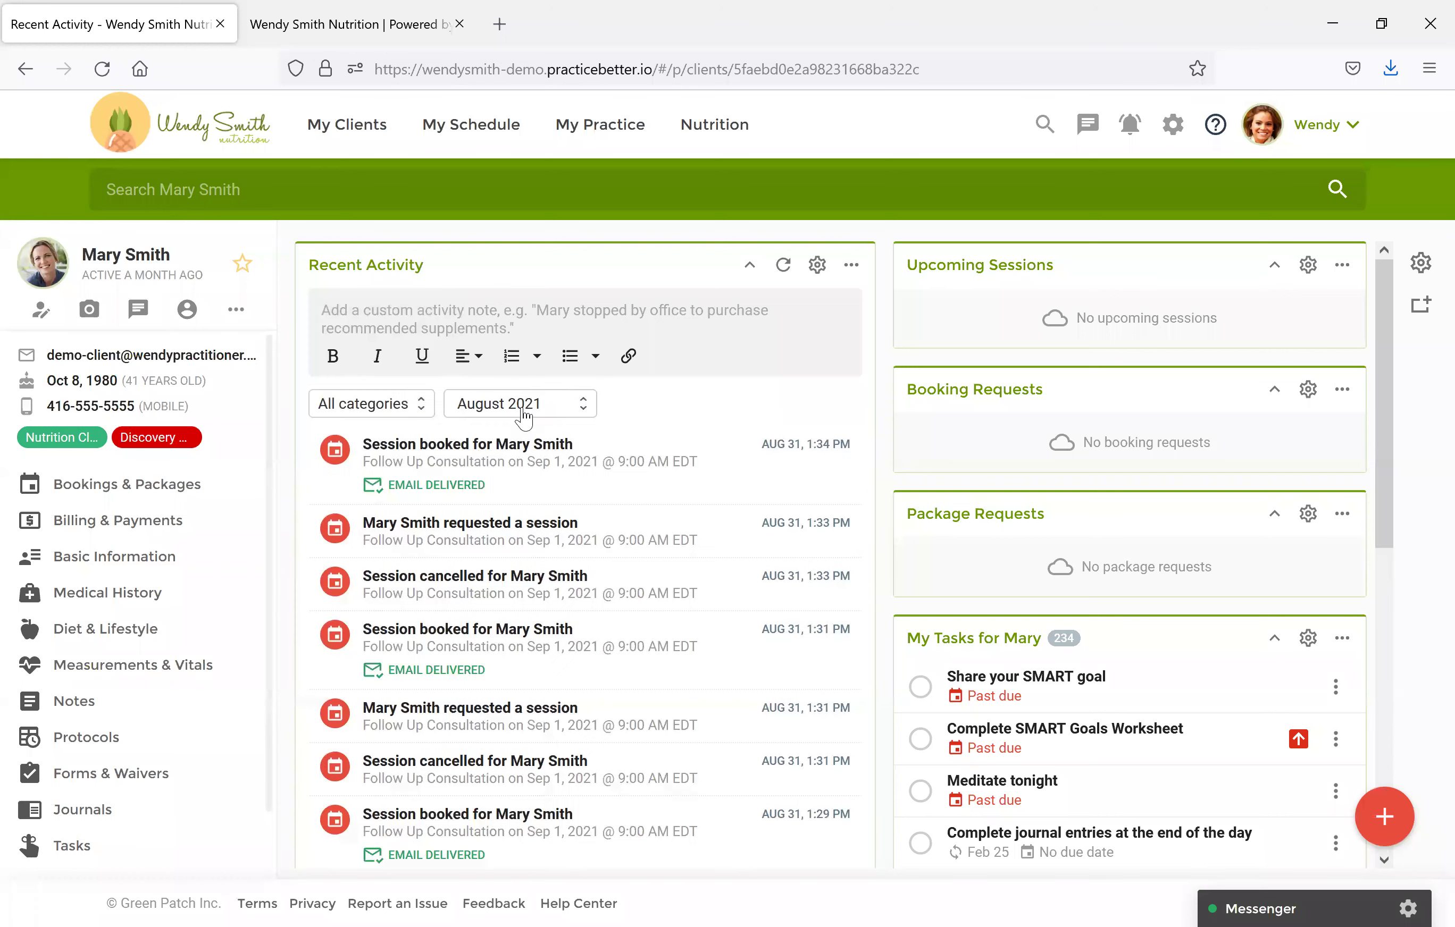
pyautogui.click(519, 404)
pyautogui.click(530, 438)
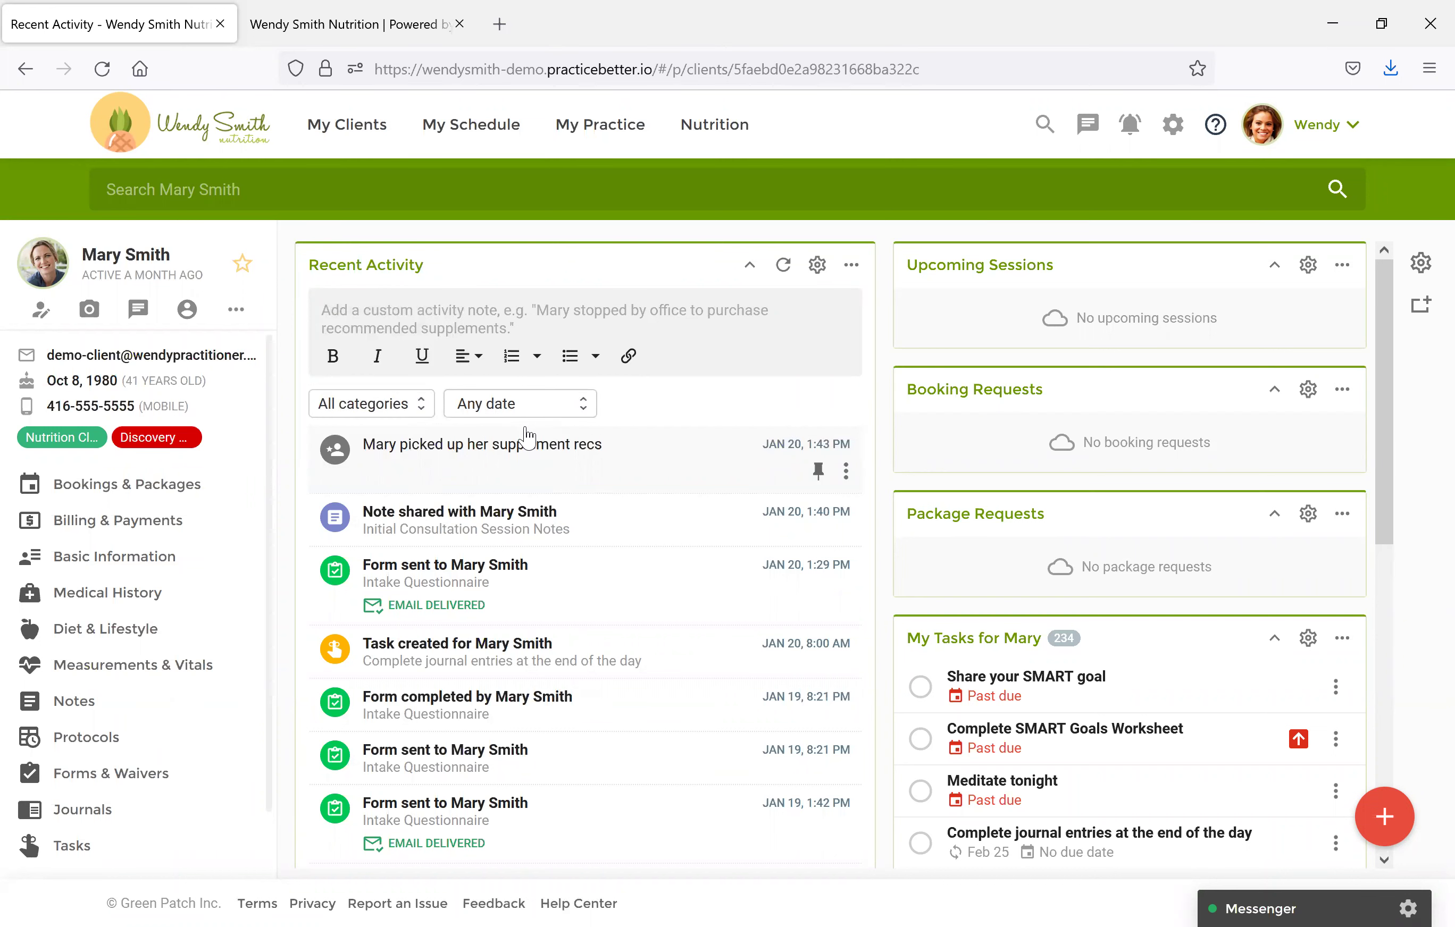
# View the invoice created January 18 at 7:18 PM from the client's activity feed, and return to the client list.
pyautogui.scroll(-2, 572, 714)
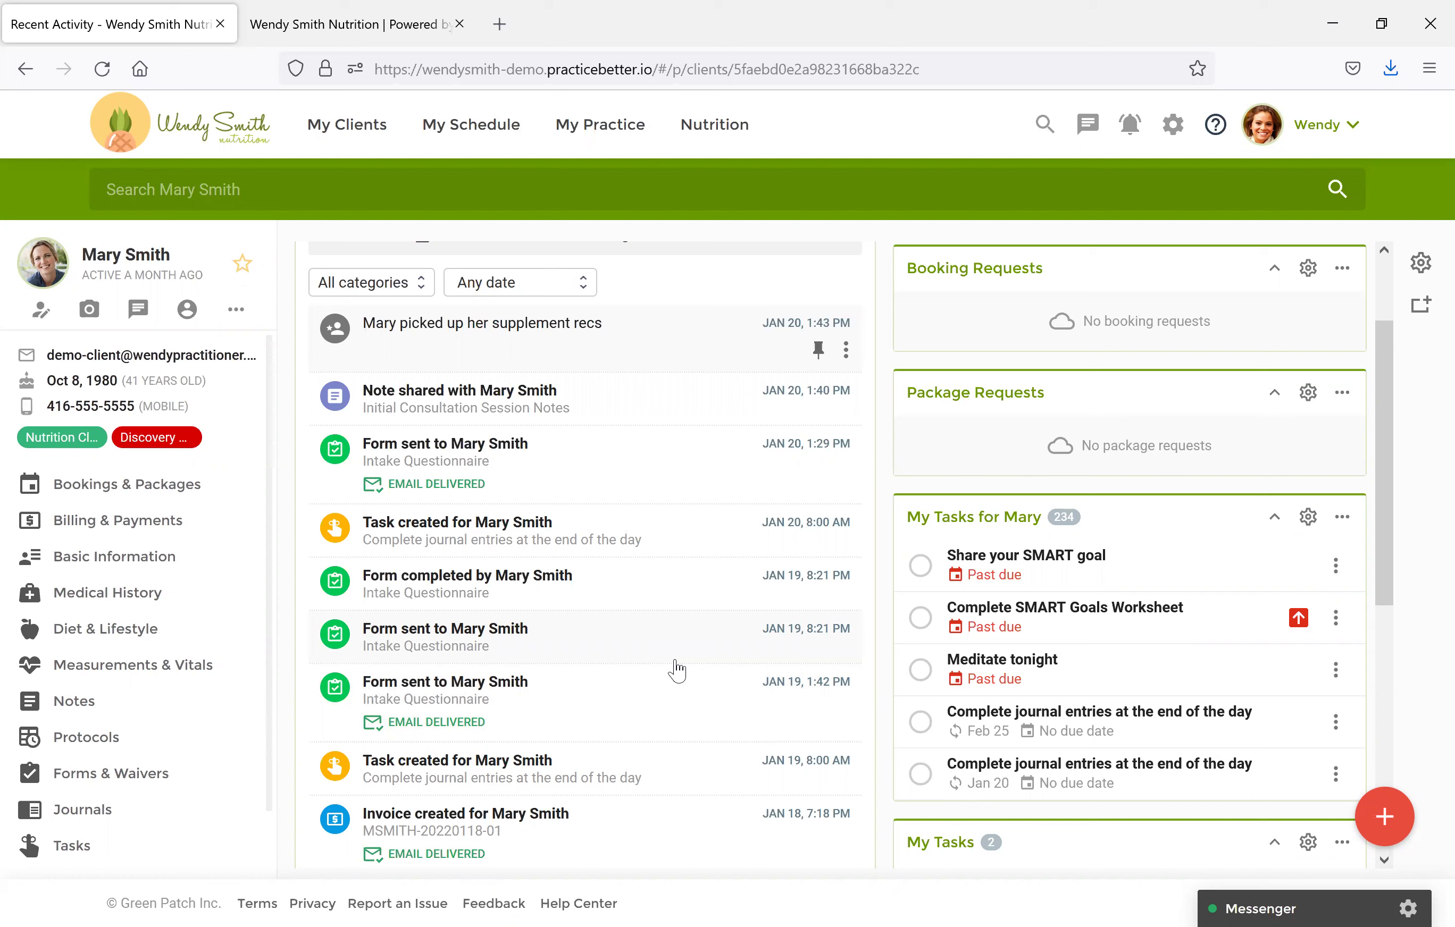
pyautogui.scroll(3, 677, 671)
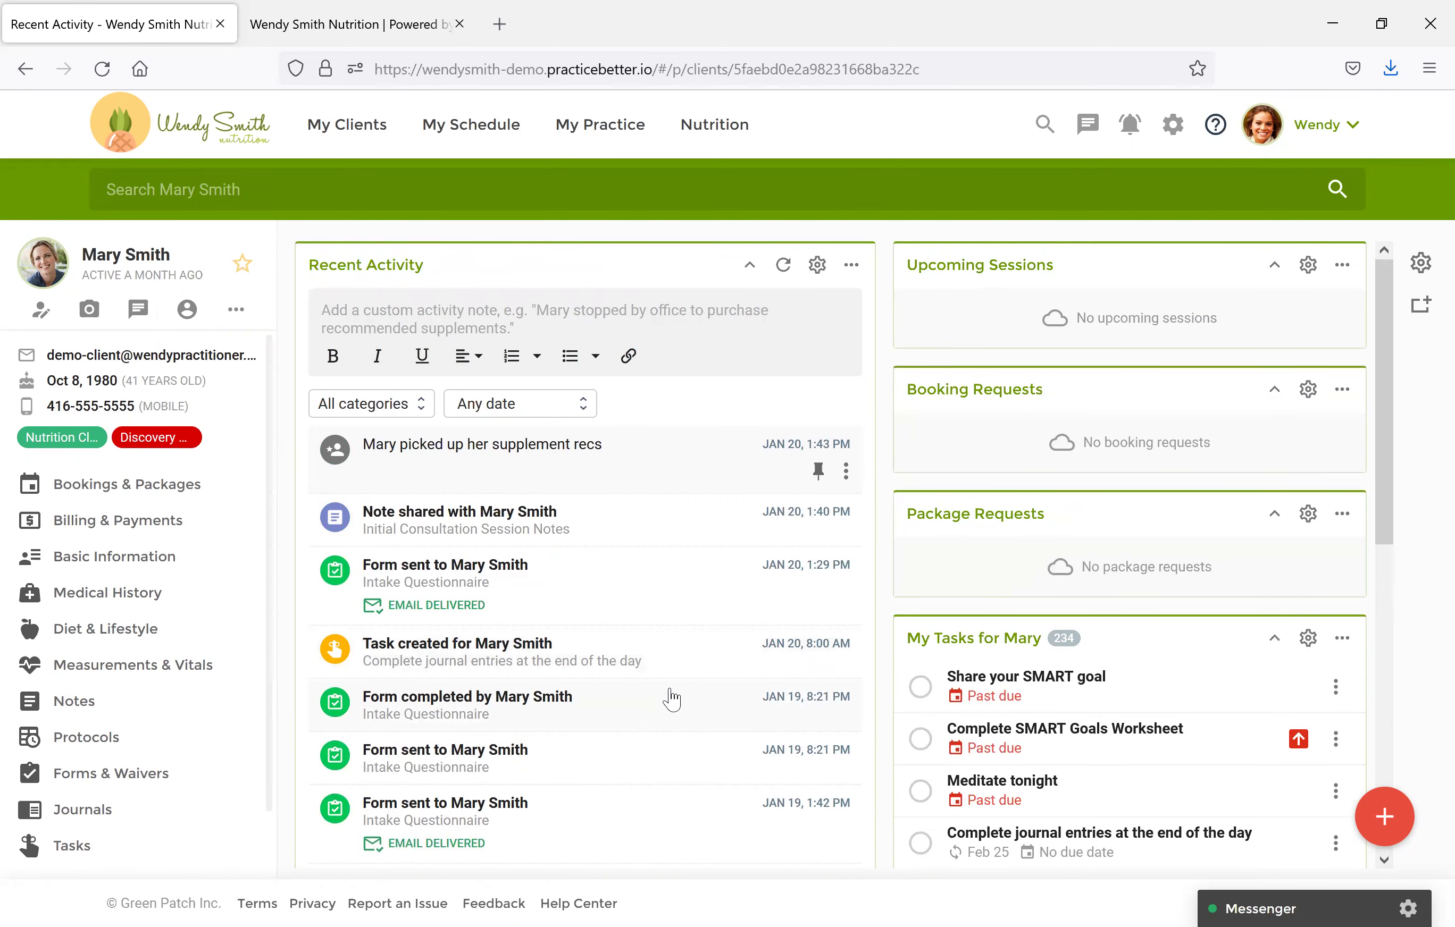
pyautogui.scroll(-4, 671, 699)
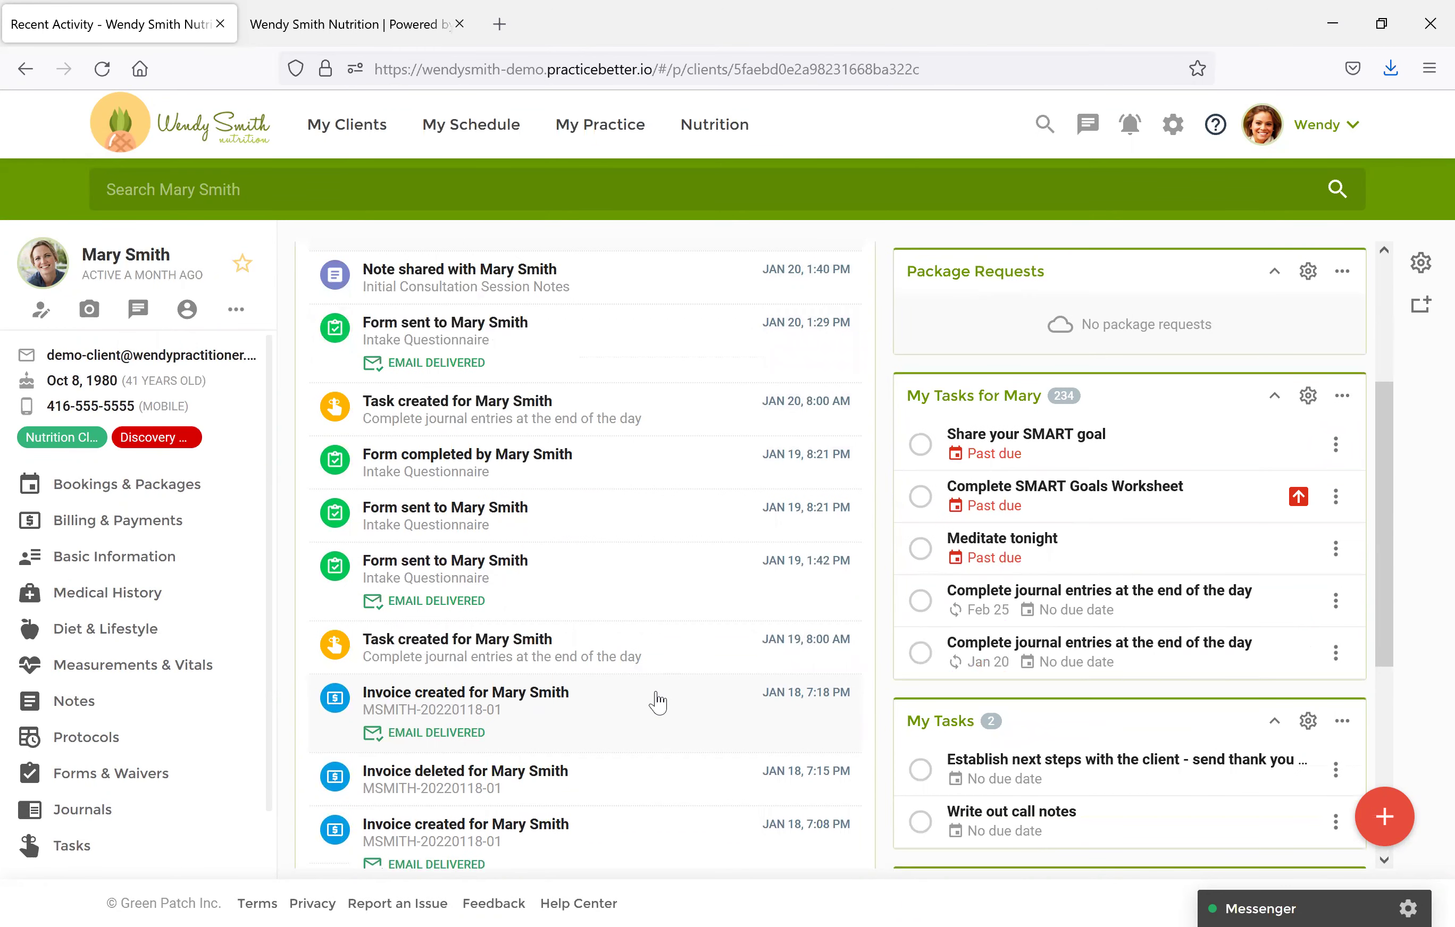
pyautogui.click(605, 714)
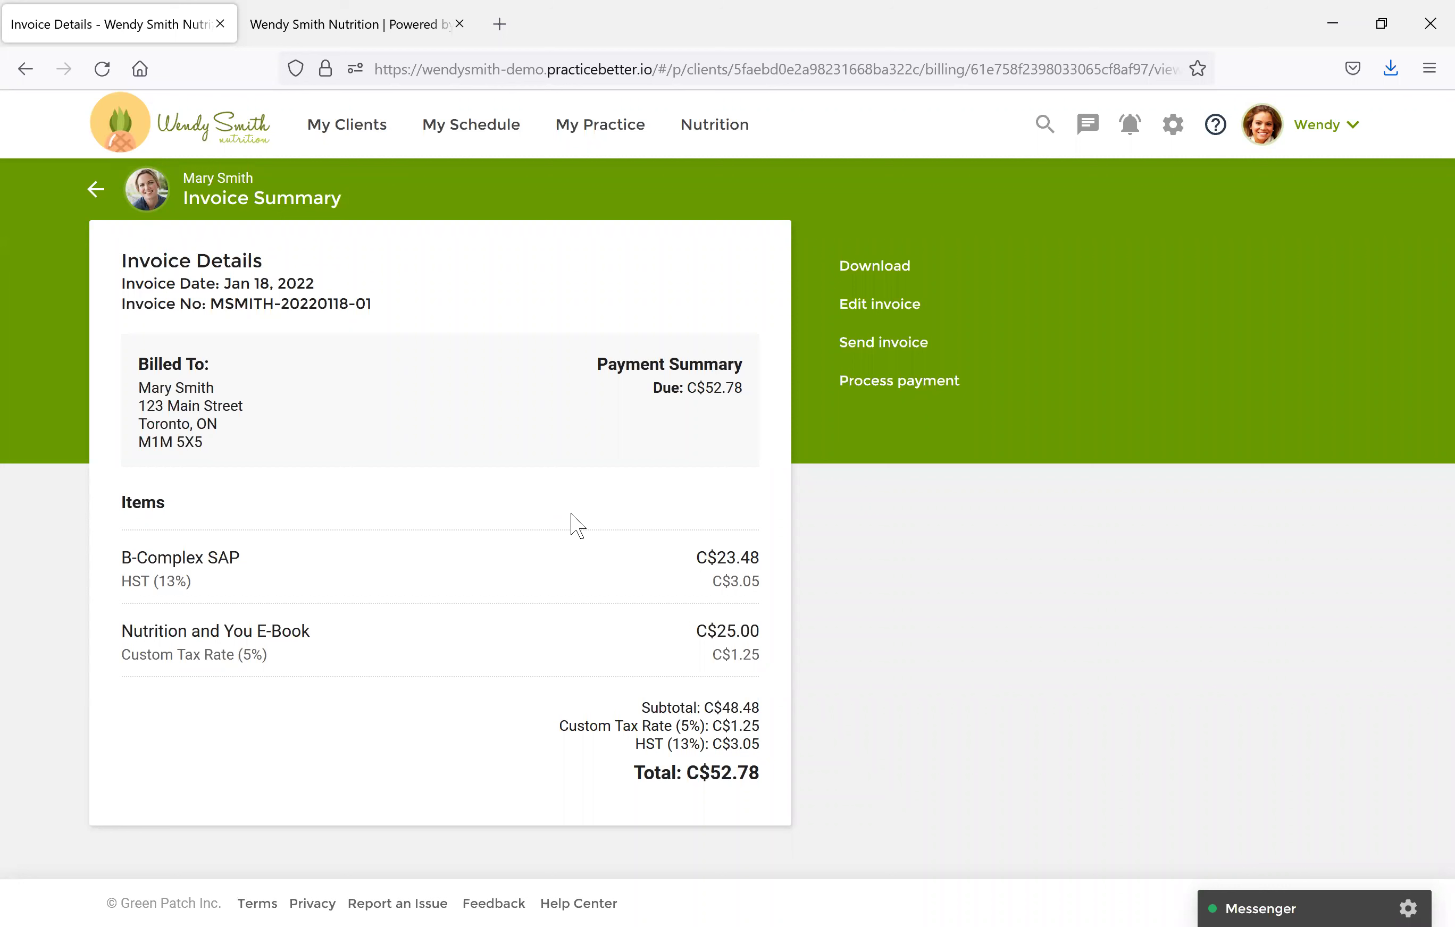
pyautogui.click(243, 145)
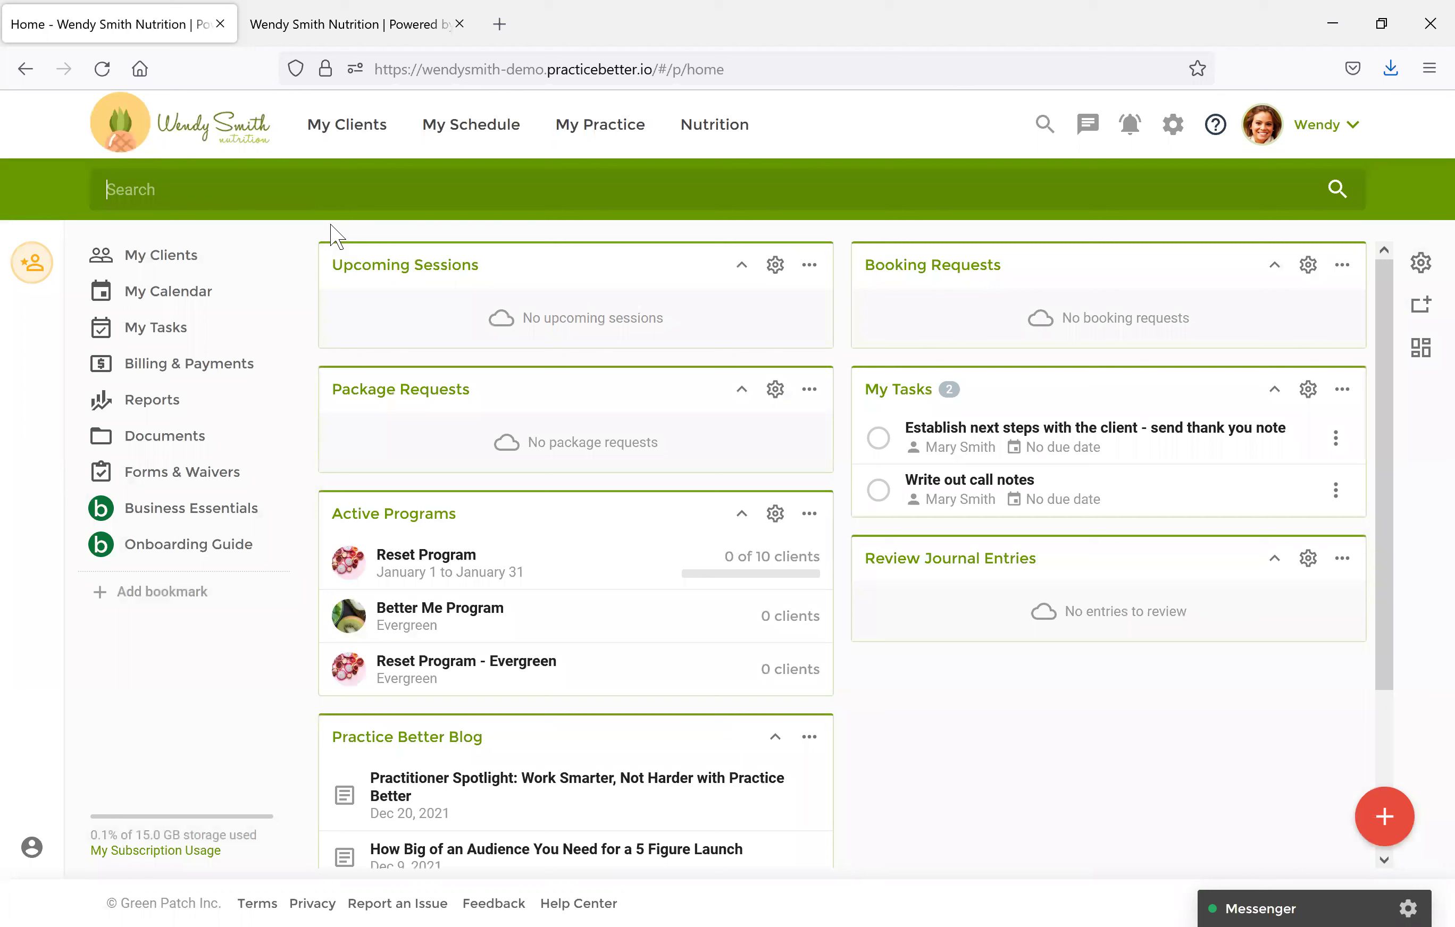
pyautogui.click(347, 126)
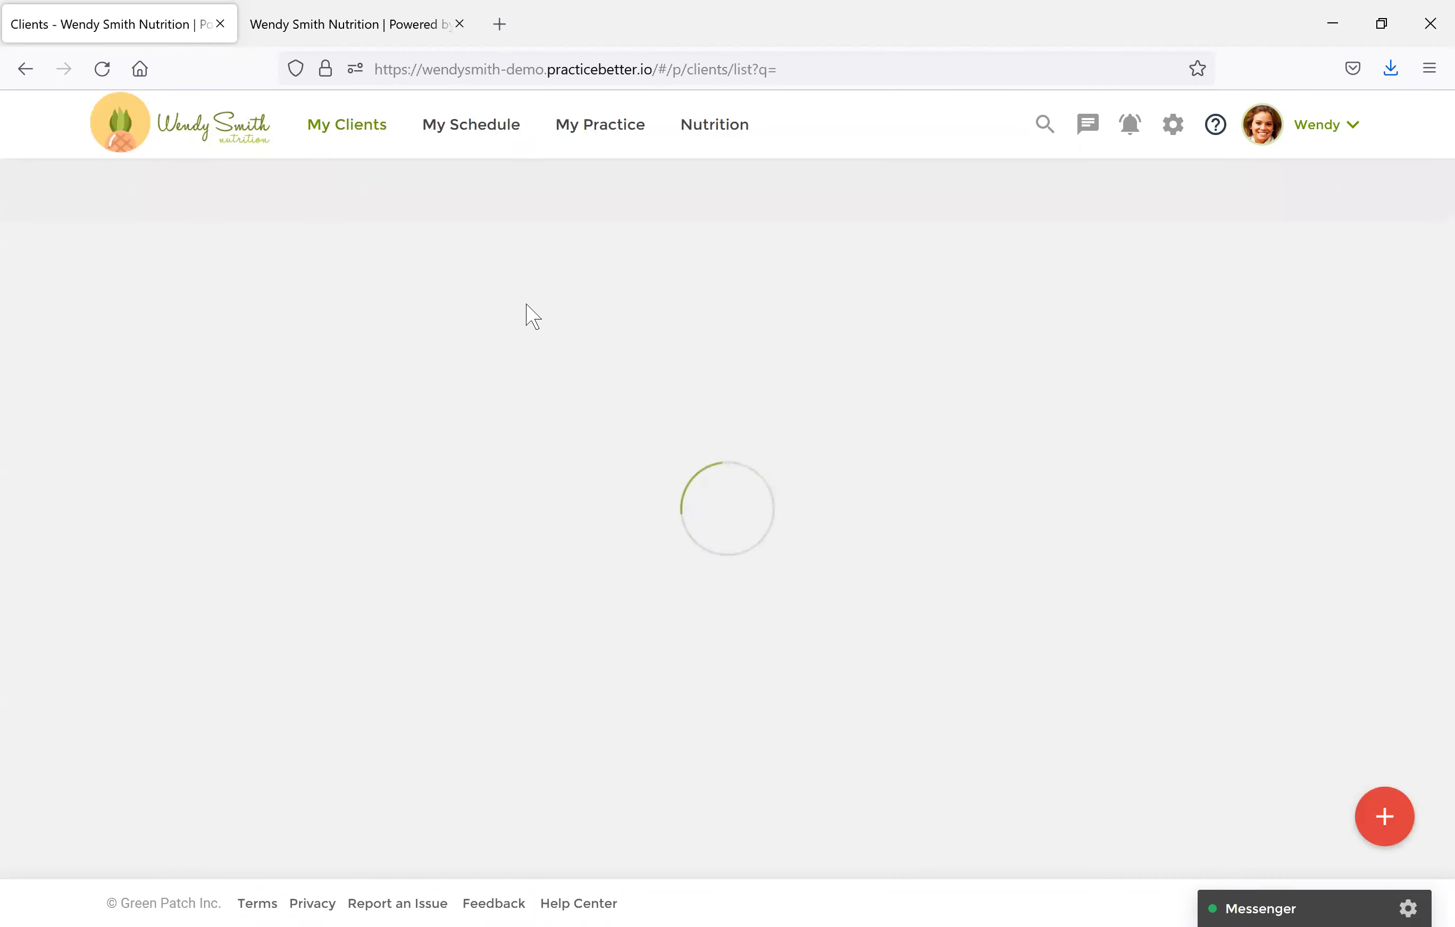